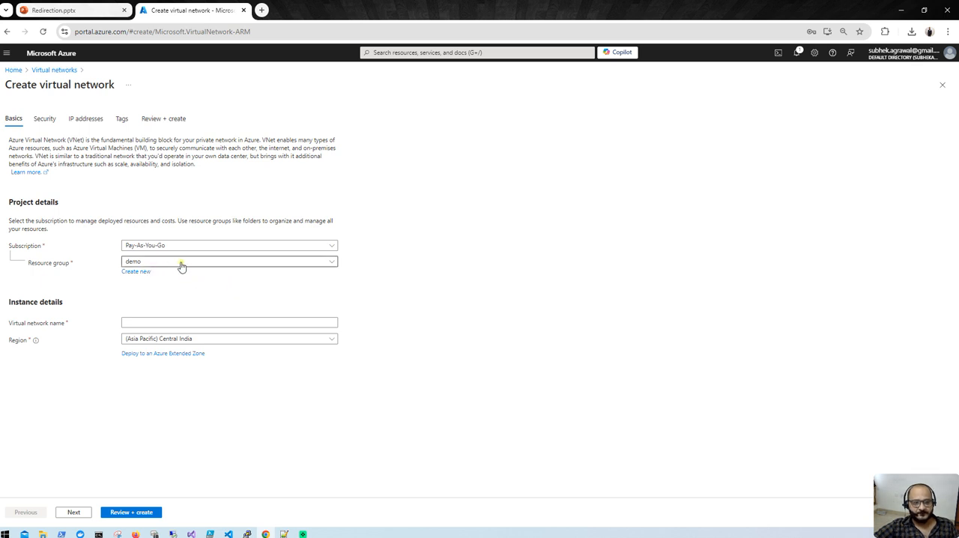
- Name the virtual network vnet-1 and proceed through the default security options to the IP address settings
click(168, 323)
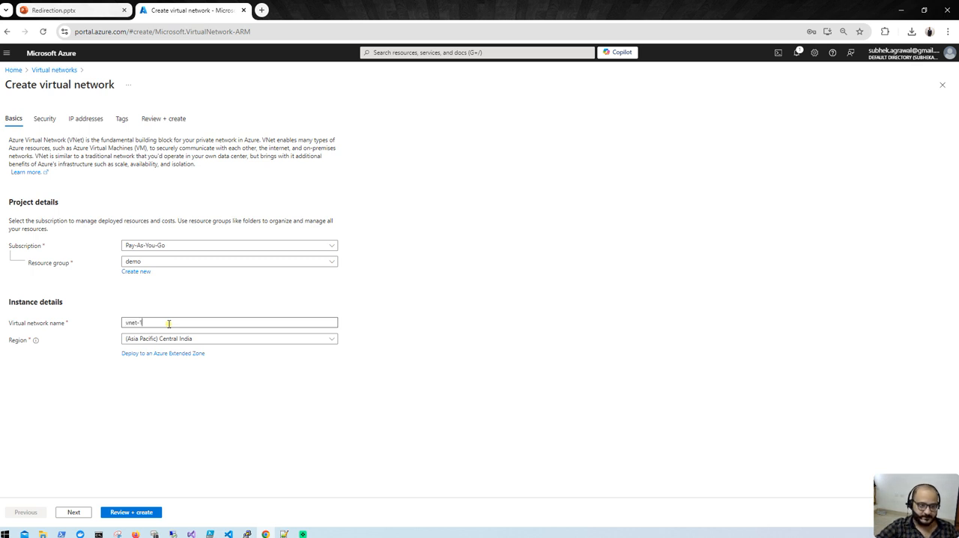
click(70, 513)
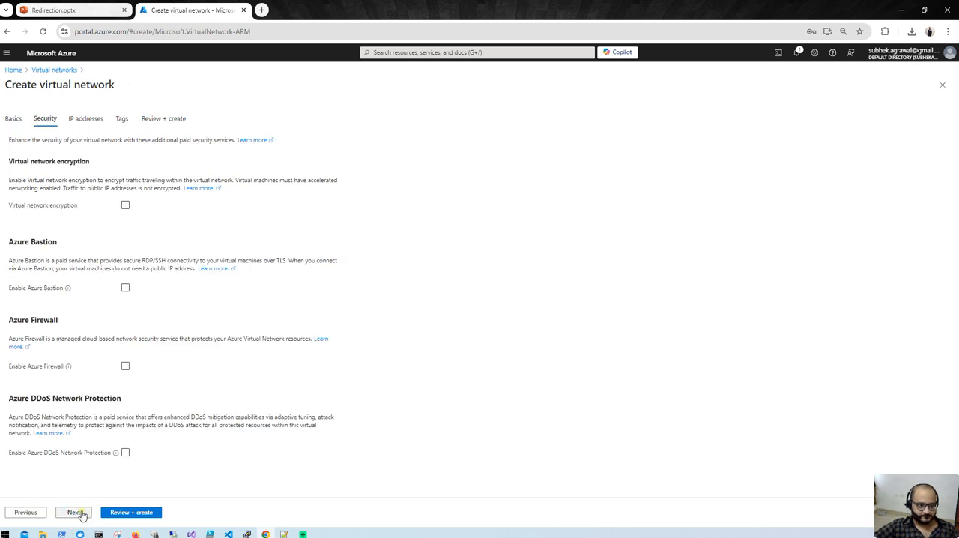
click(81, 513)
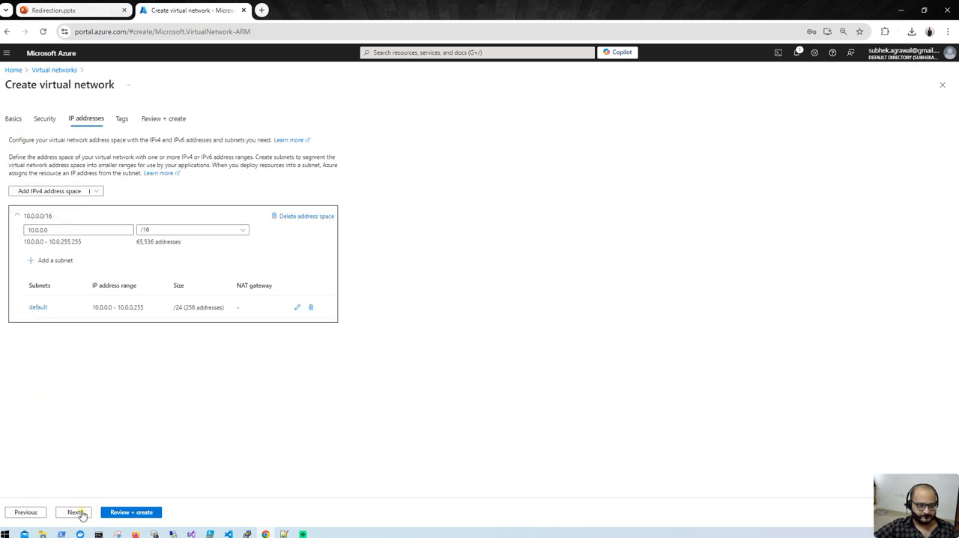
- Rename the default subnet to vm-subnet and save the subnet settings
click(307, 308)
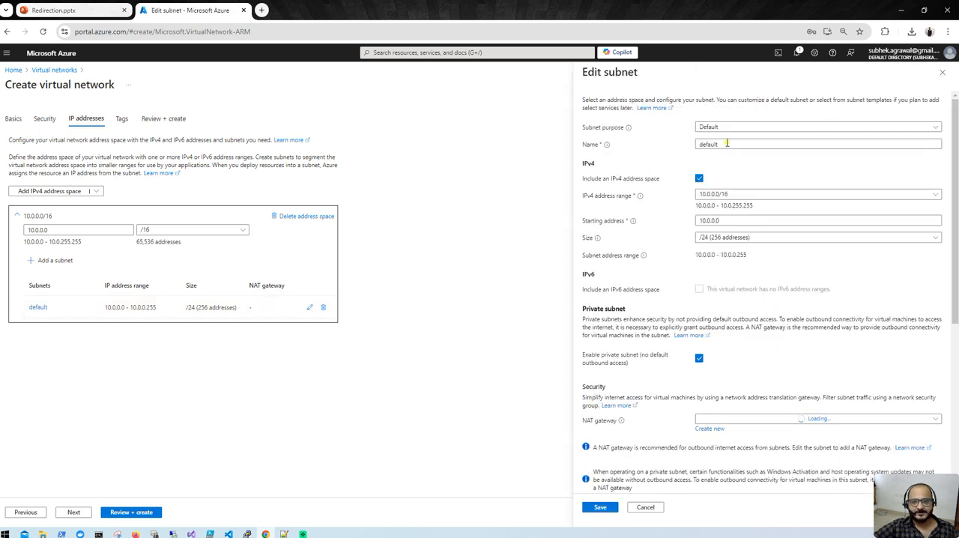
drag(729, 144, 691, 147)
text(vm-subnet)
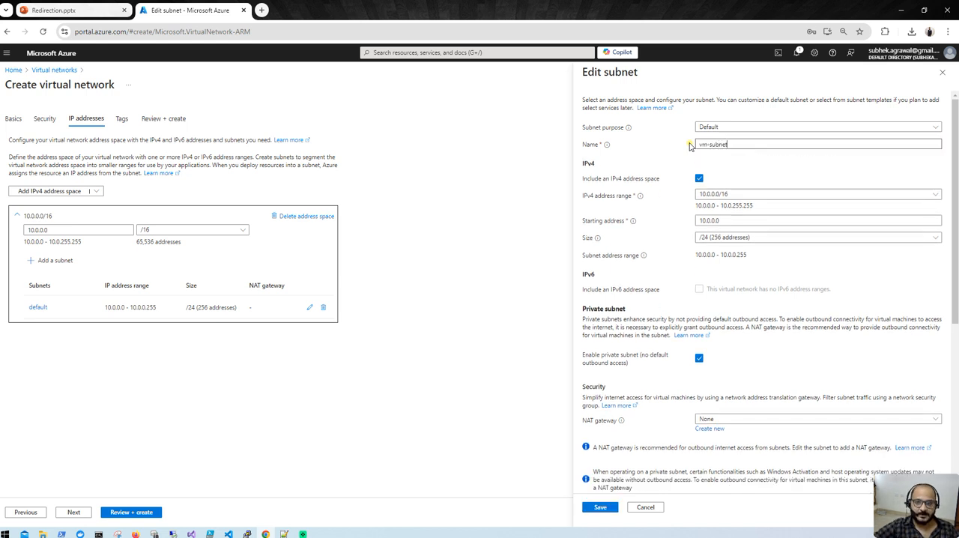
click(601, 507)
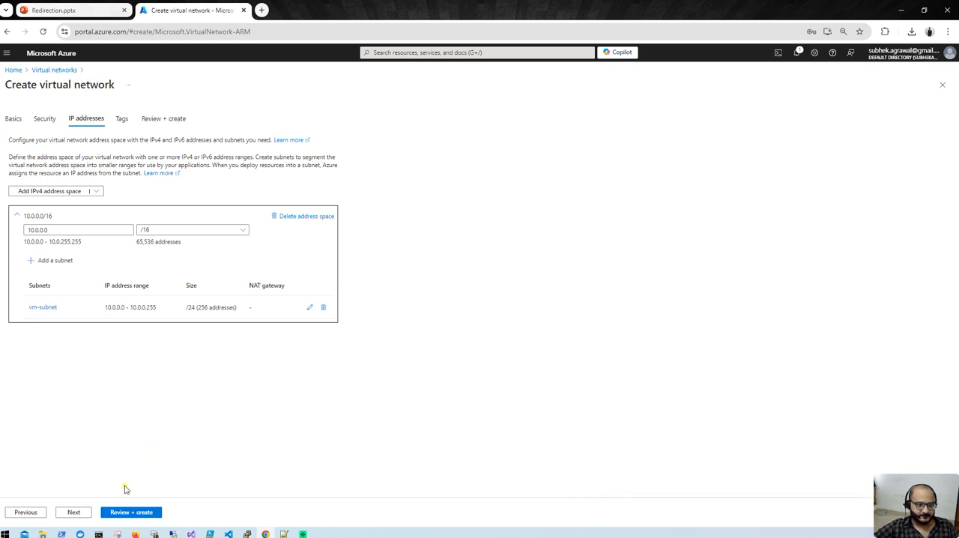
- Review and create the virtual network, then open the subnet list of the deployed vnet-1
click(121, 514)
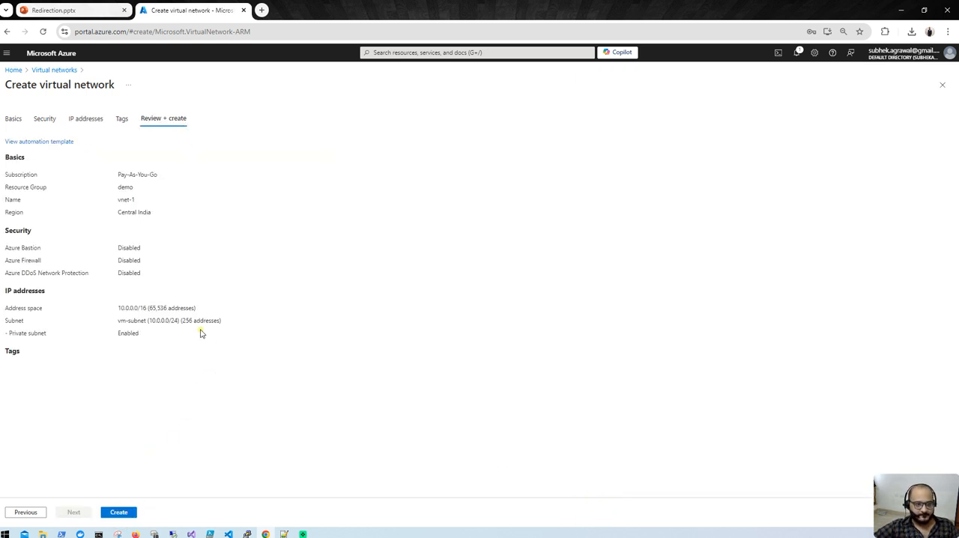
click(123, 511)
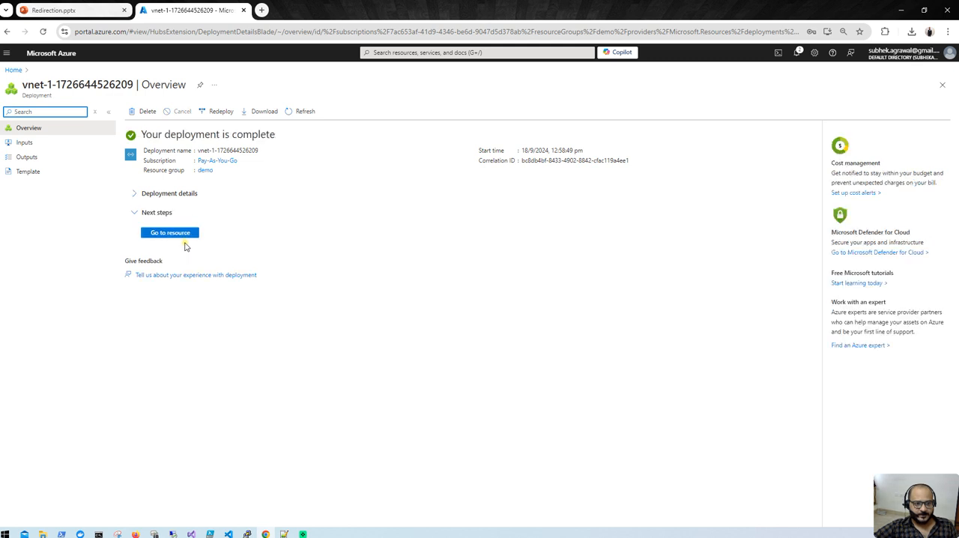
click(182, 235)
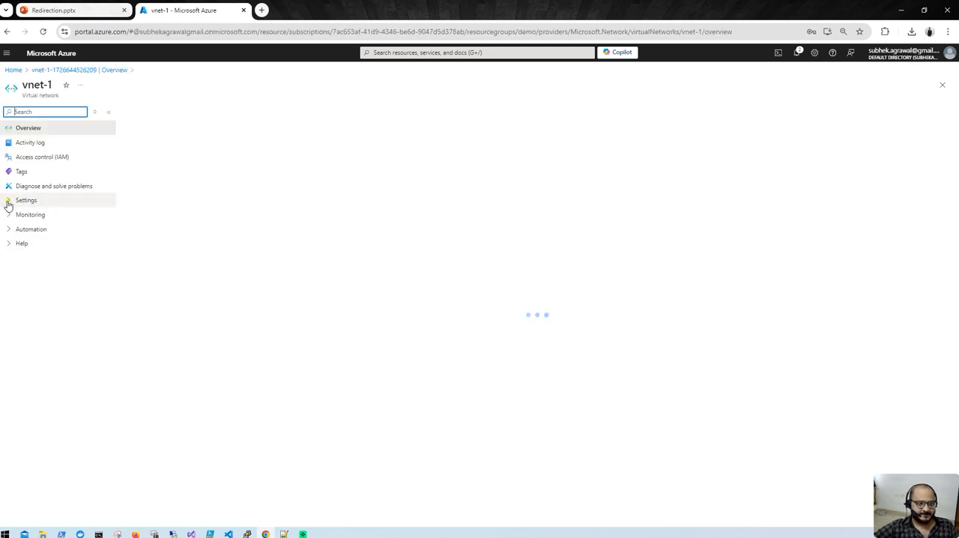
click(8, 202)
click(37, 243)
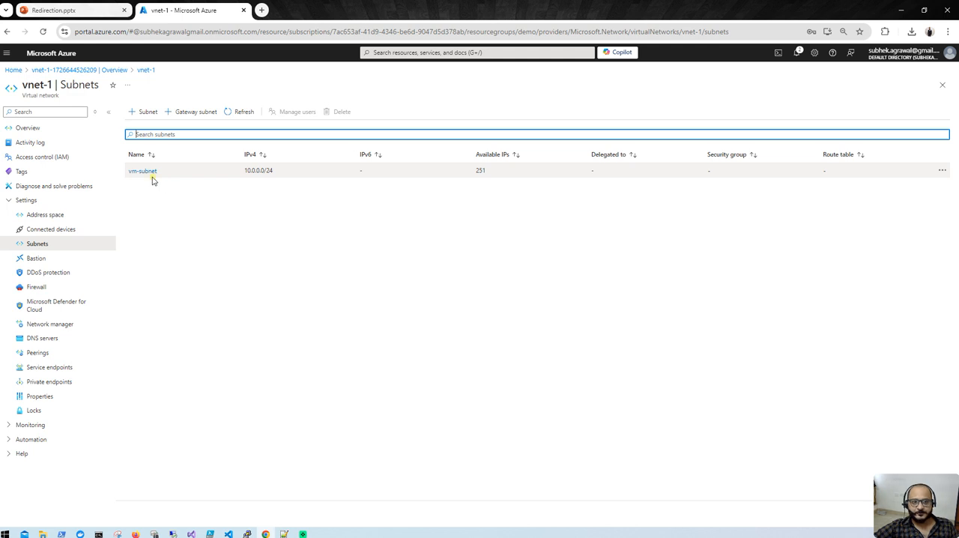
- Try to add a second subnet named appgw-subnet to vnet-1 with the default address settings
click(144, 113)
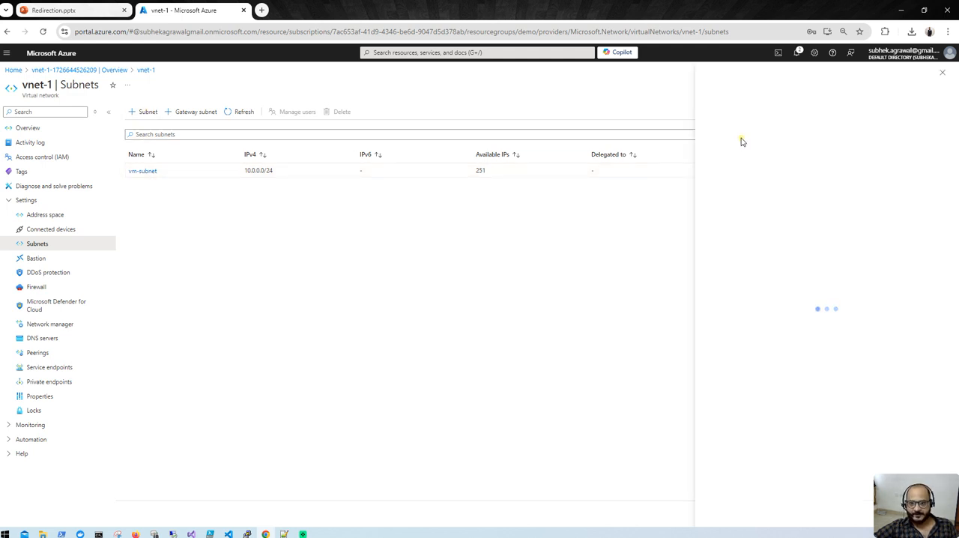
double_click(721, 144)
text(a)
key(Tab)
click(716, 144)
click(779, 163)
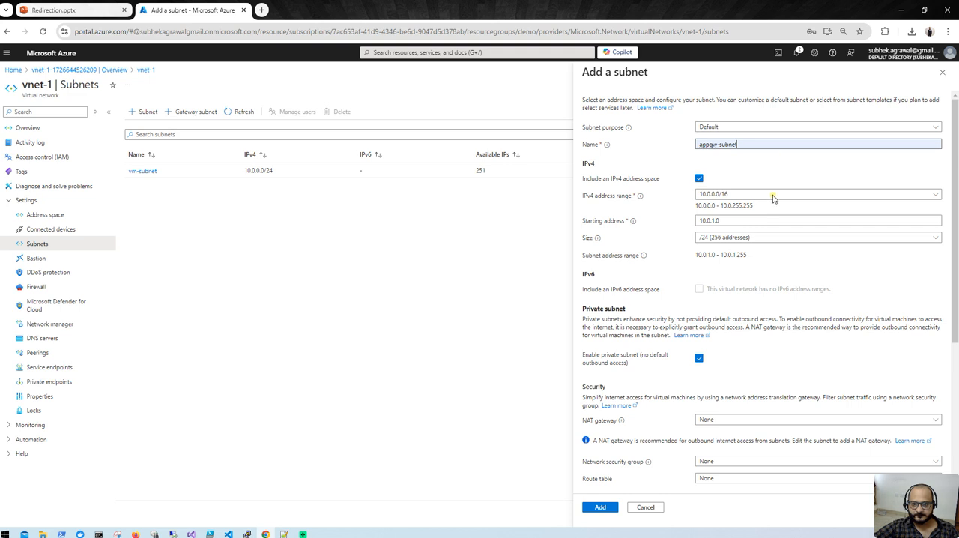
scroll(636, 439, down, 3)
click(599, 507)
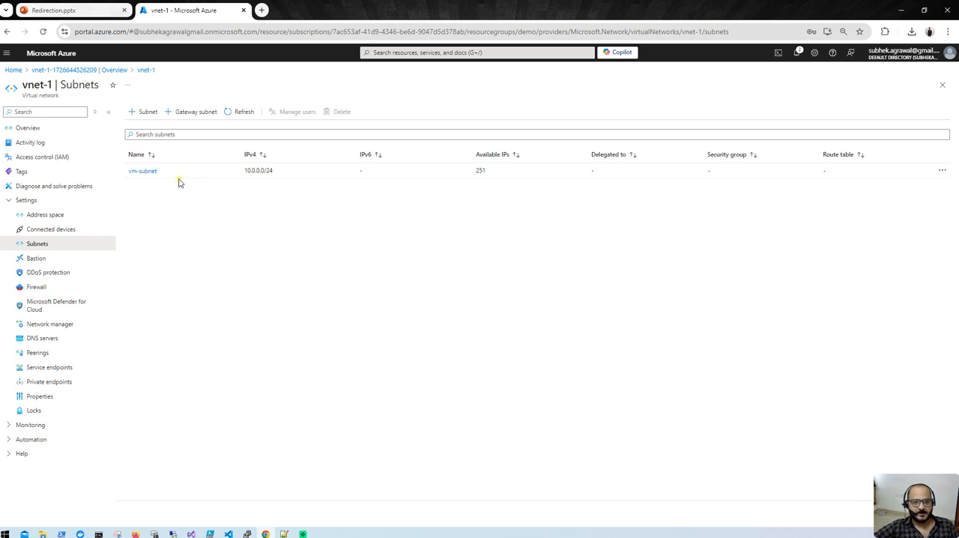
- Refresh the subnet list, check the notifications and reload the page to look for the added subnet
click(244, 114)
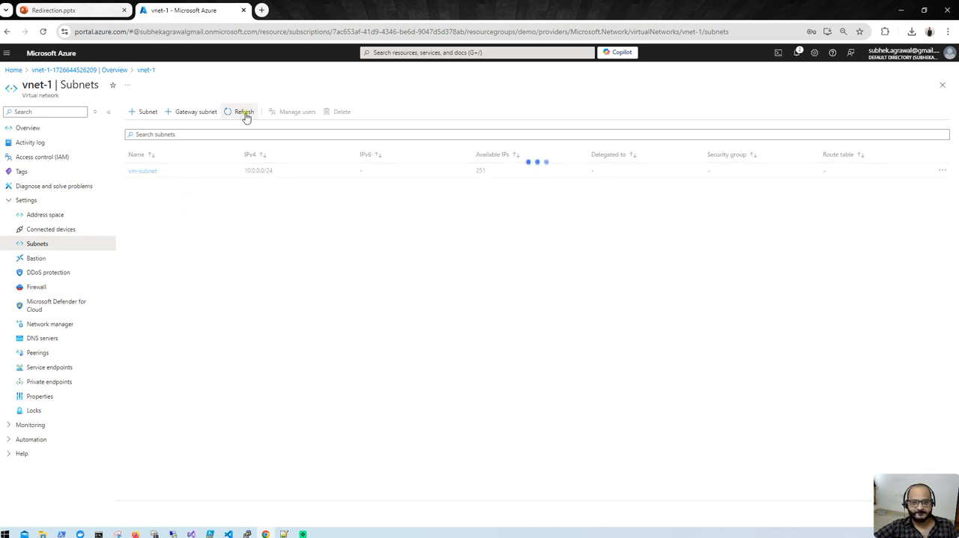
click(790, 56)
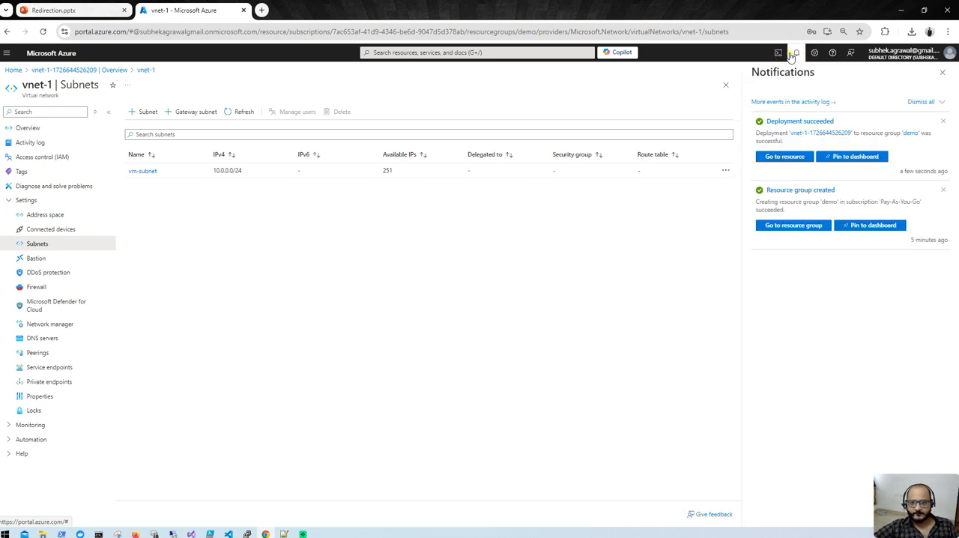
click(236, 117)
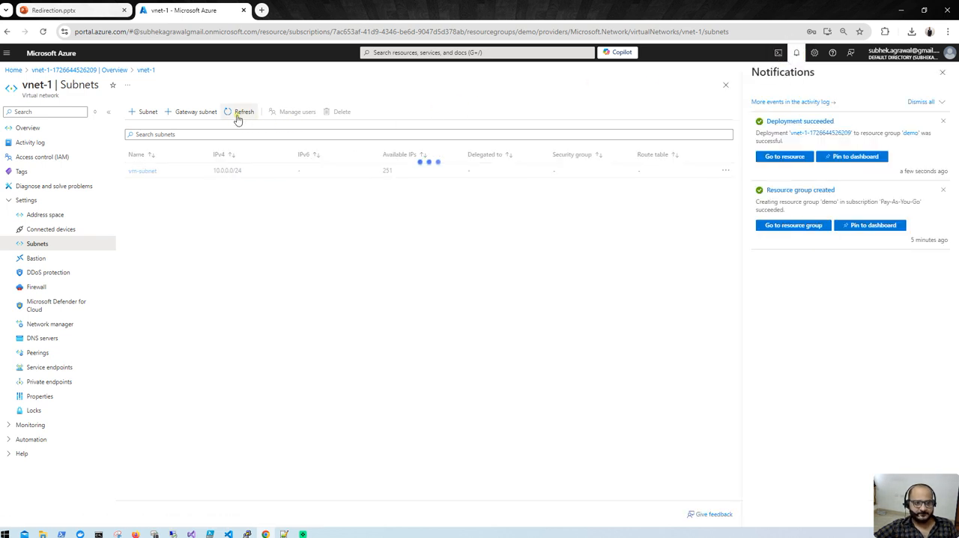
click(238, 118)
click(237, 118)
click(42, 31)
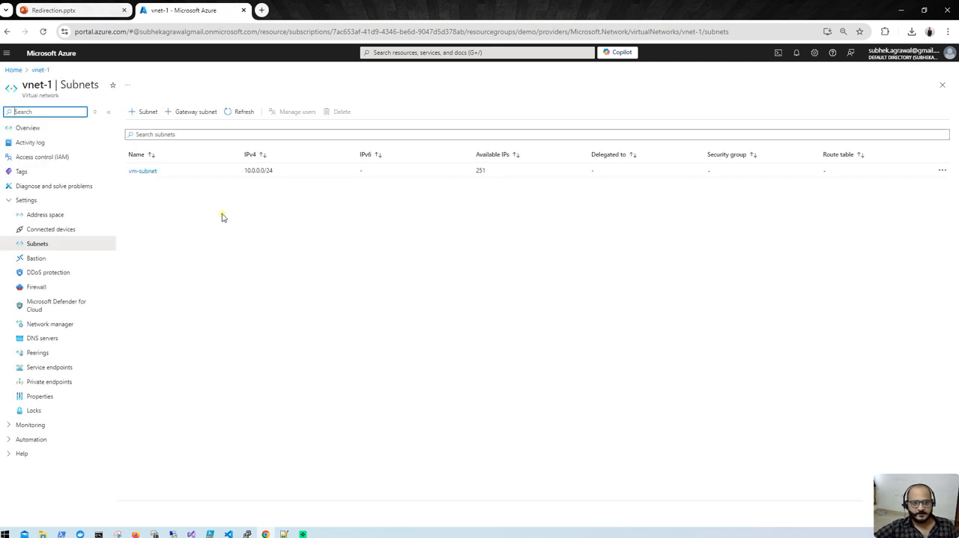
- Add a subnet named appgw-subnet to vnet-1, keeping the starting address 10.0.1.0 and size /24
click(143, 112)
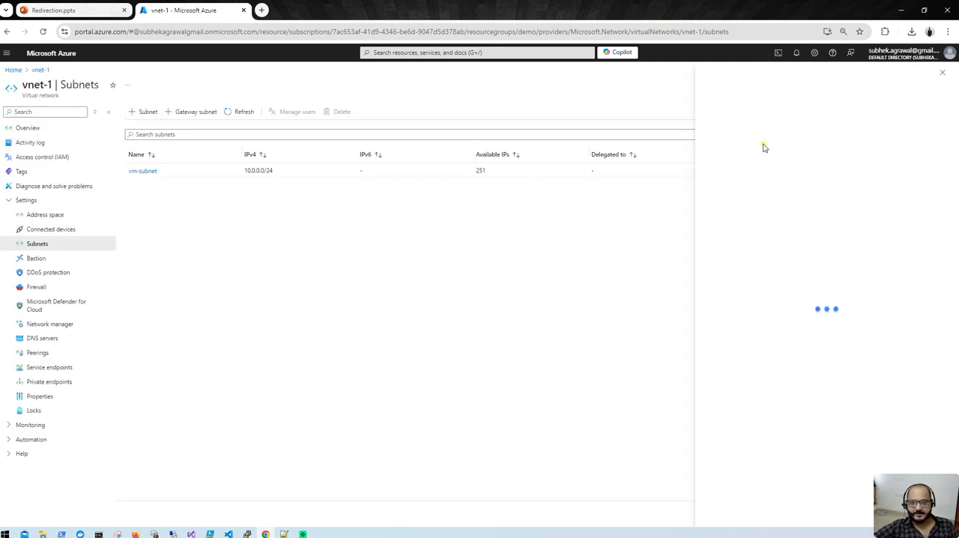
drag(730, 144, 626, 146)
text(appgw-subnet)
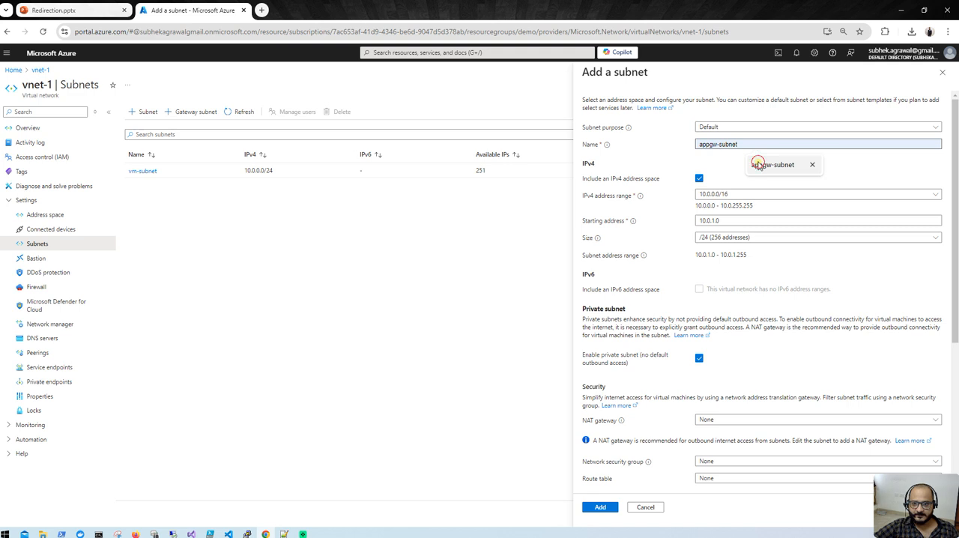
click(764, 164)
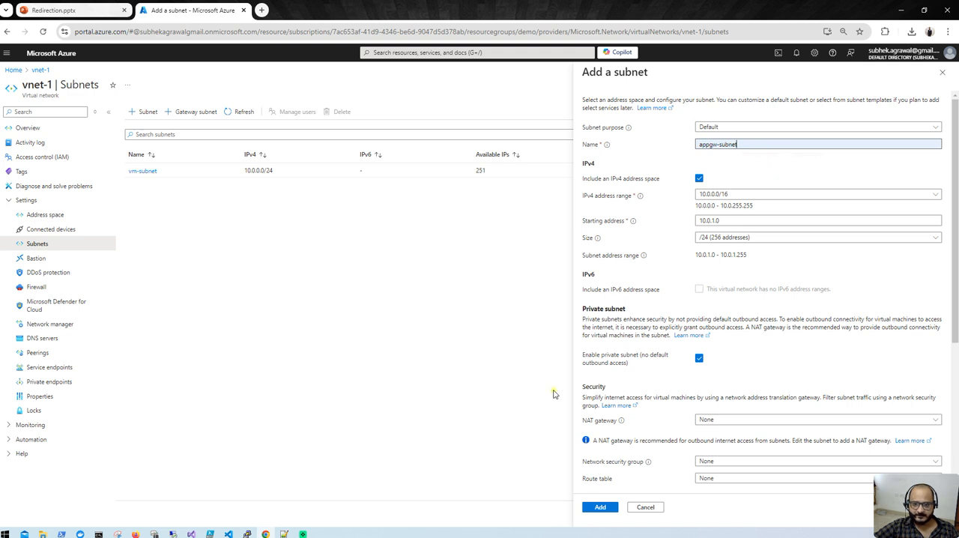
click(600, 510)
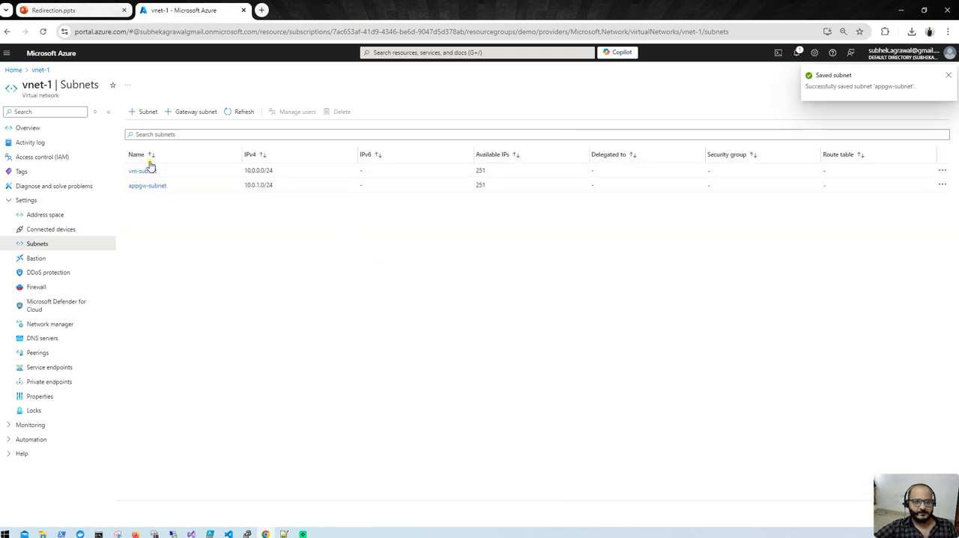
- Go to the virtual machines service from the portal home and start creating an Azure virtual machine
click(14, 72)
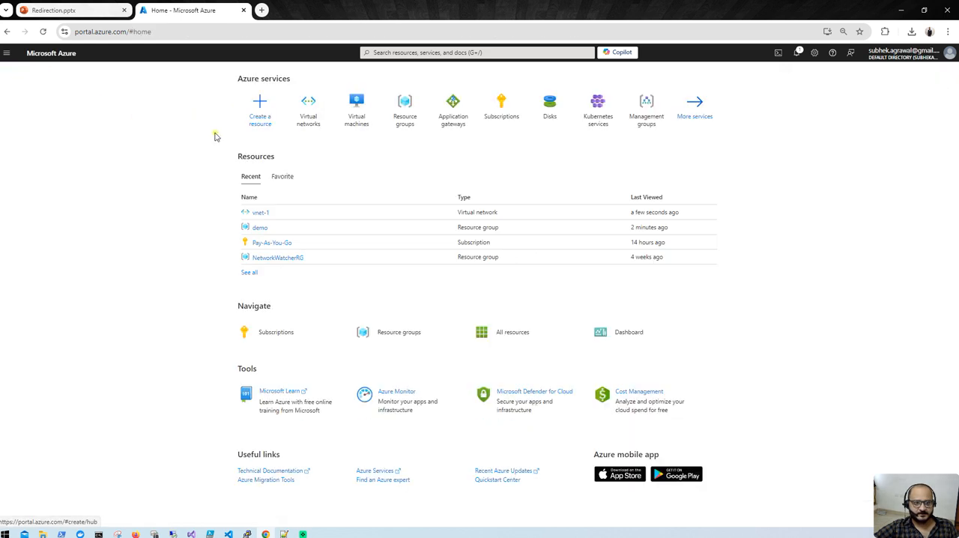
click(356, 112)
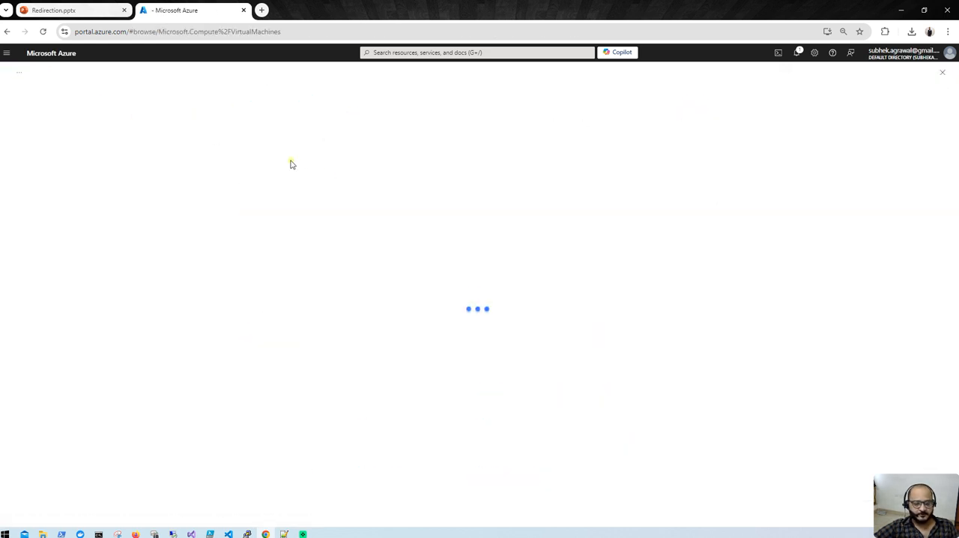
click(43, 113)
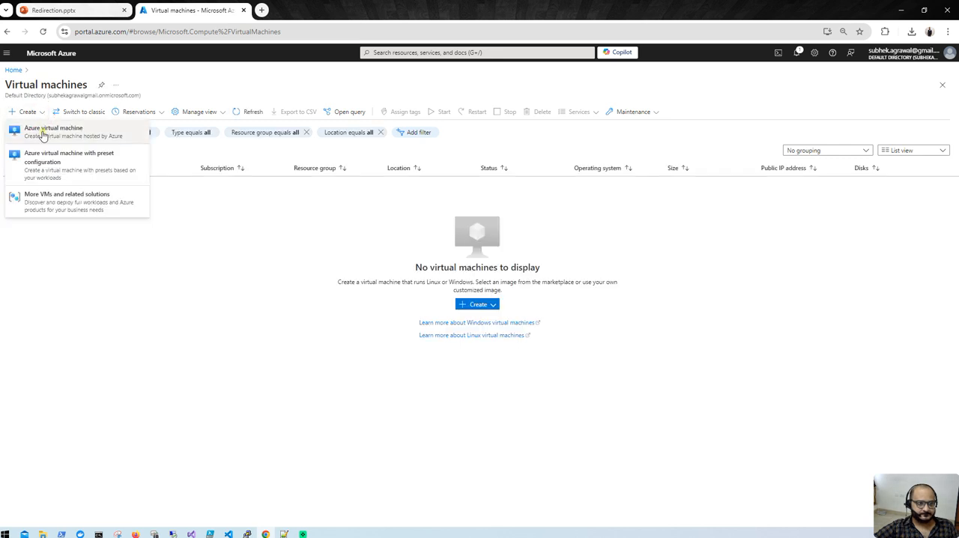
click(44, 133)
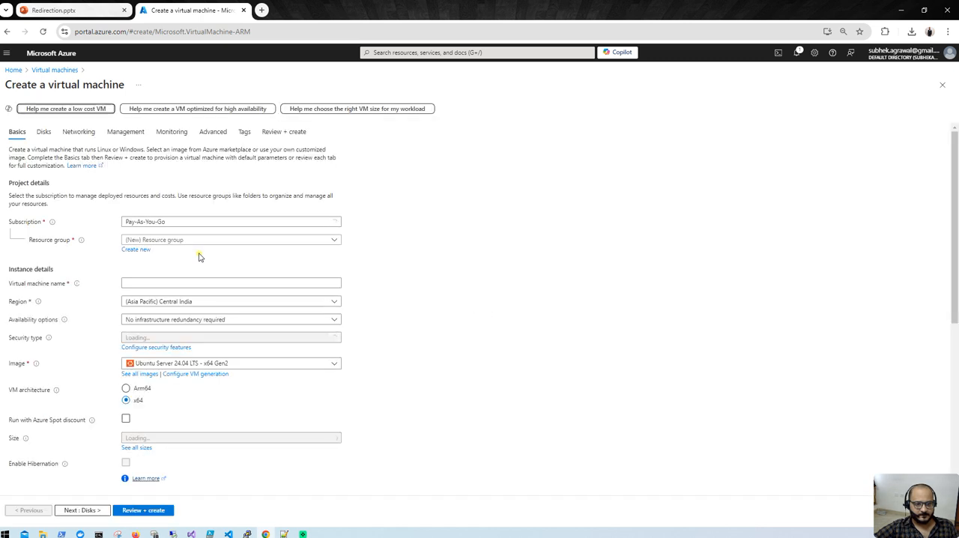
- Assign the virtual machine to the demo resource group and name it dev-vm
click(187, 239)
click(162, 270)
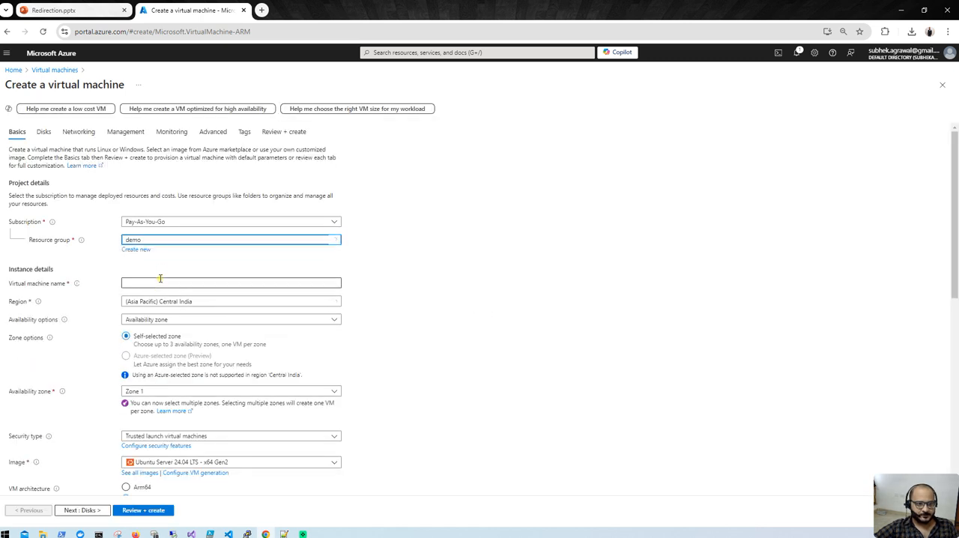
click(154, 283)
text(dev-vm)
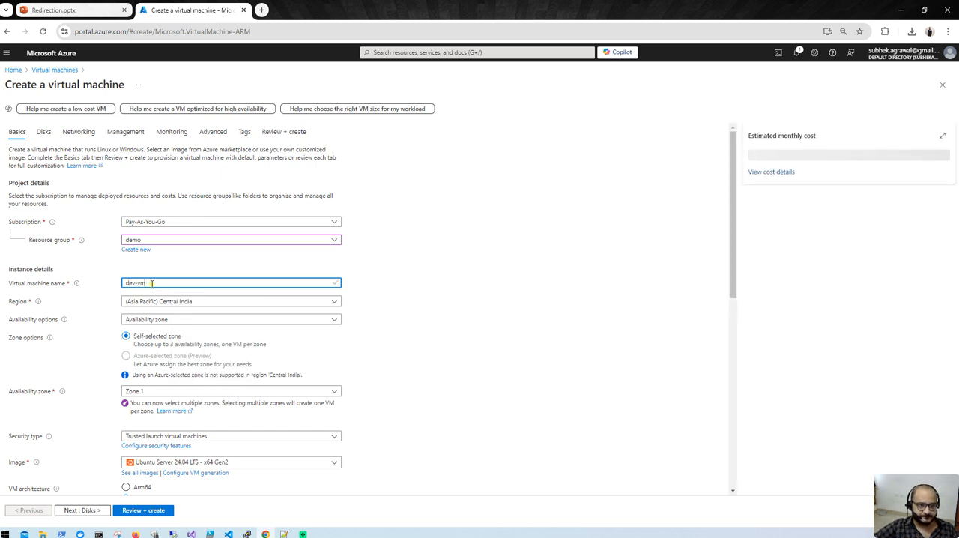
- Set availability to no infrastructure redundancy required and choose the Windows Server 2022 Datacenter: Azure Edition - x64 Gen2 image
click(188, 321)
click(184, 339)
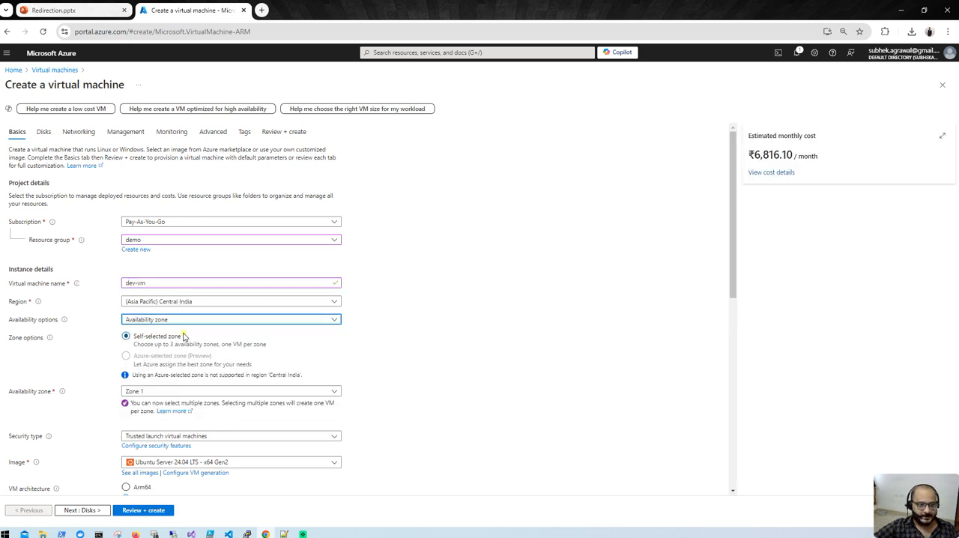
click(253, 367)
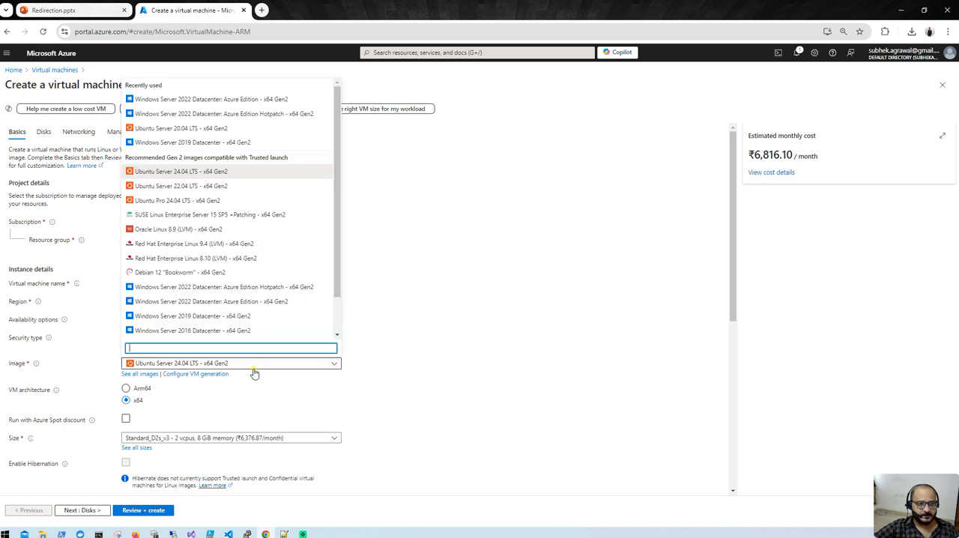
click(238, 101)
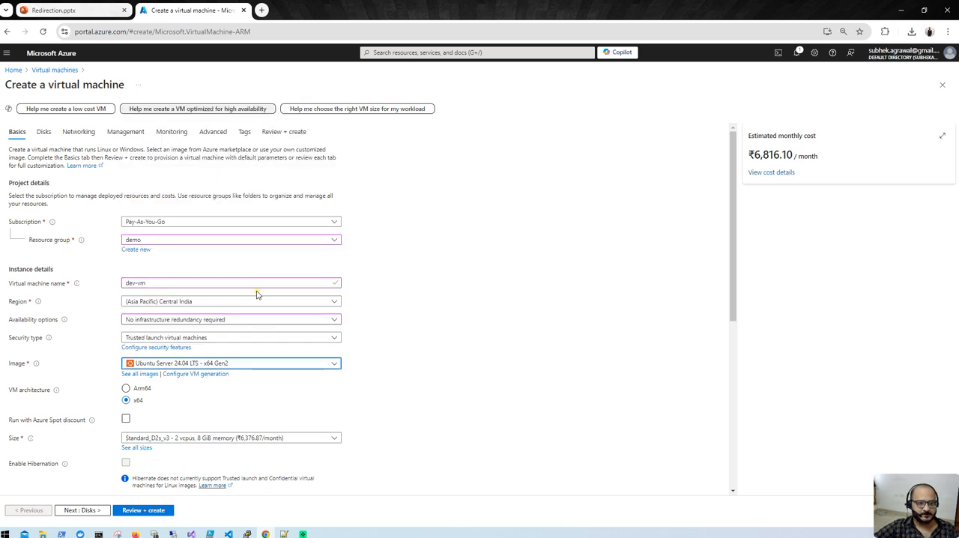
- Fill in the administrator account's username and enter the account password in both the password and confirmation fields
scroll(183, 404, down, 4)
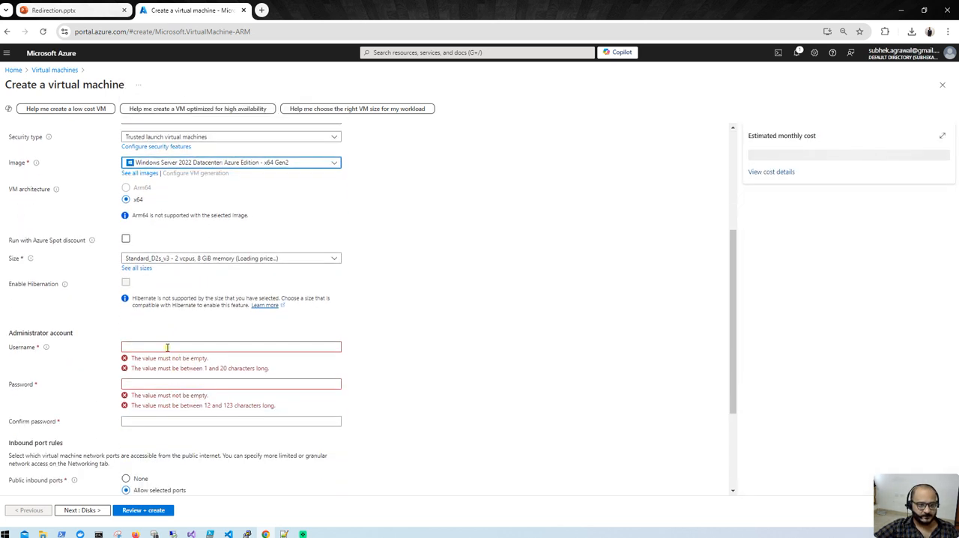
click(167, 348)
text(shubham)
key(Tab)
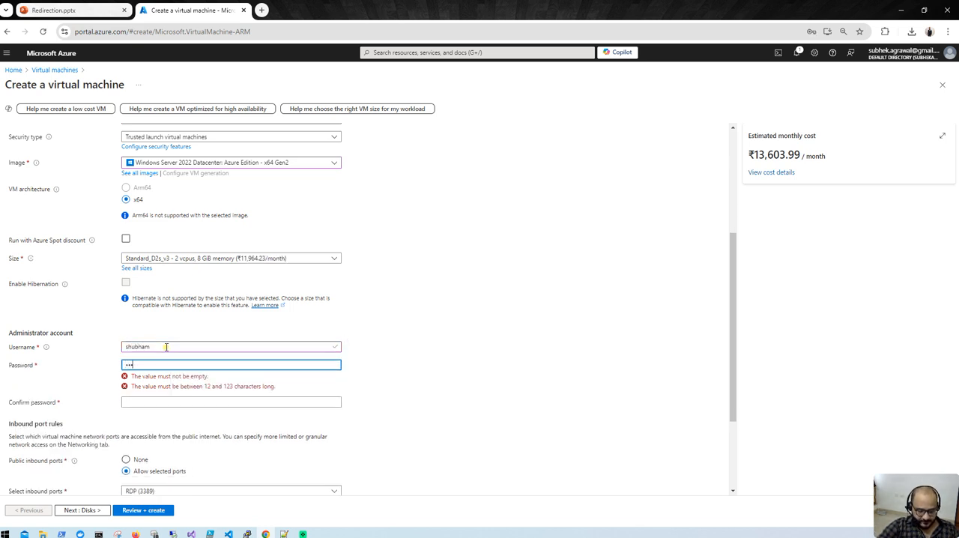
text(23)
key(Tab)
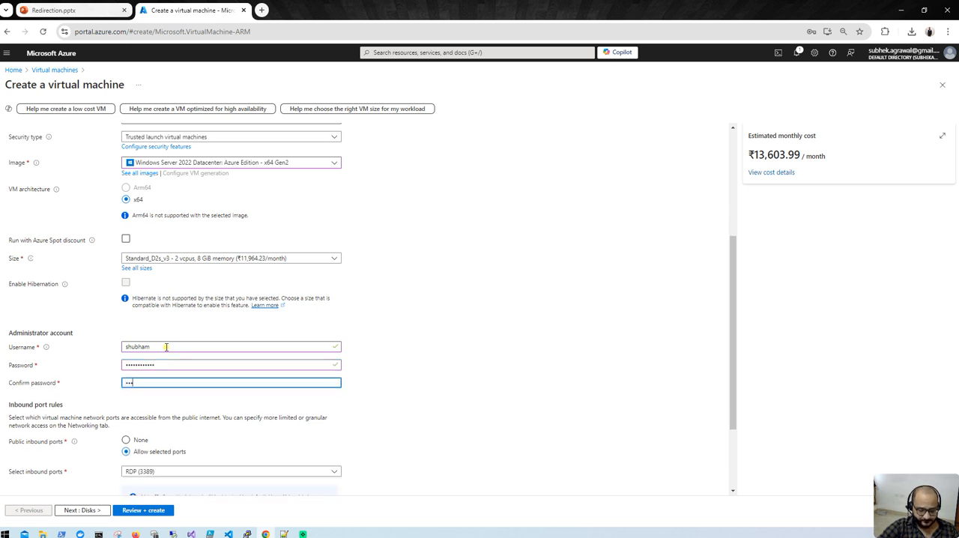
text(••••••••••)
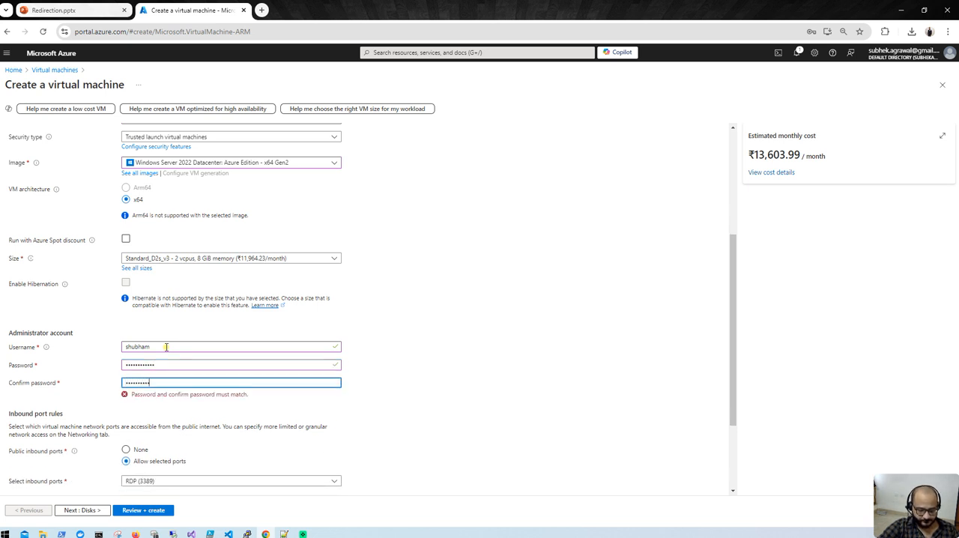
text(23)
scroll(157, 367, down, 2)
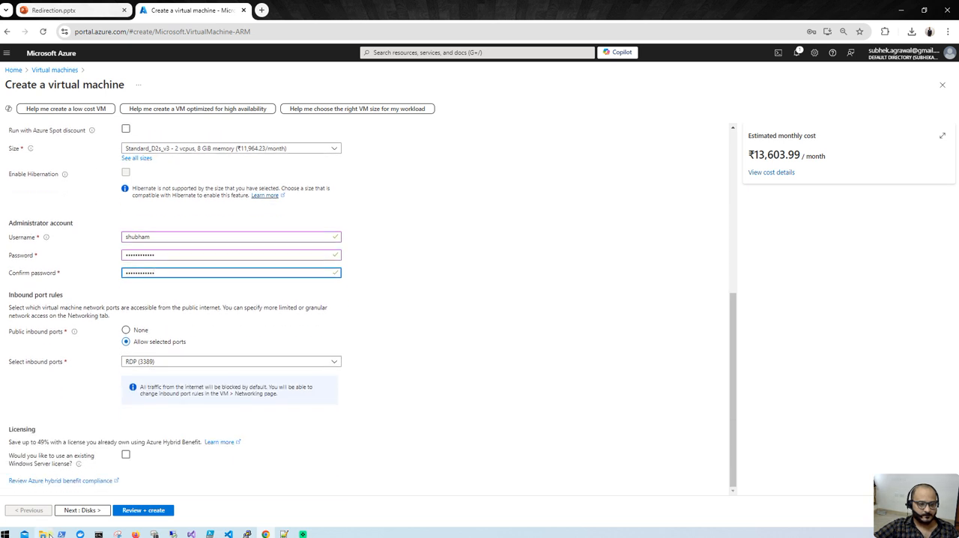
- Keep the default disk settings and place dev-vm in the vm-subnet (10.0.0.0/24) subnet of vnet-1
click(75, 510)
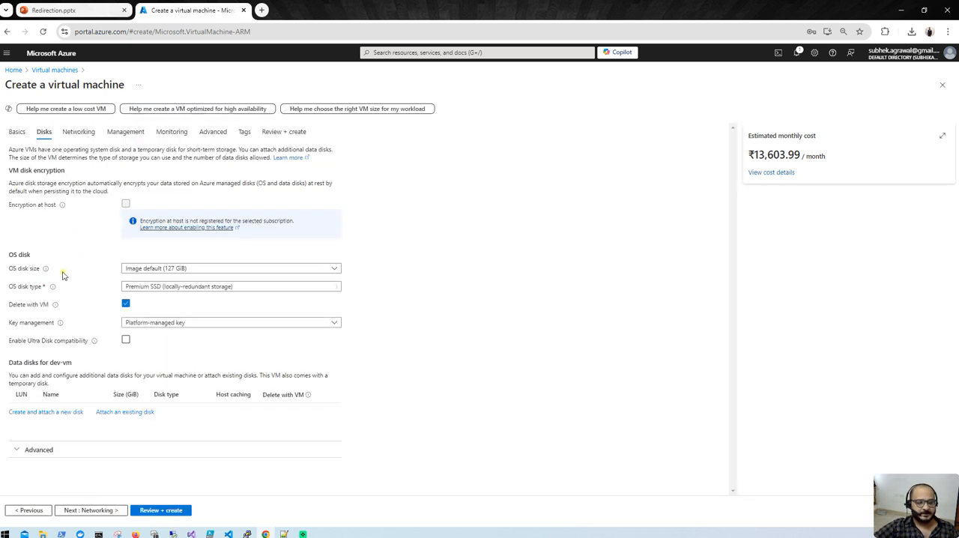
click(89, 510)
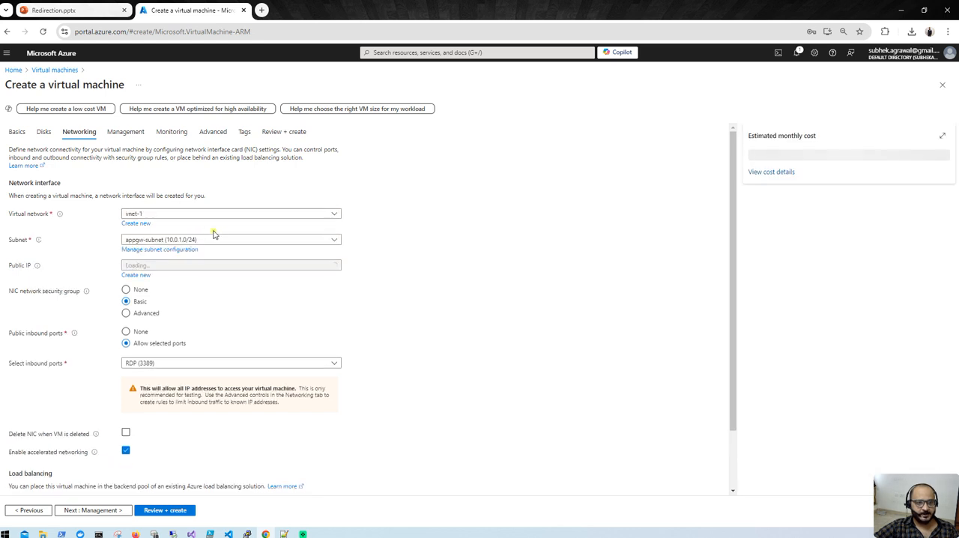
click(224, 239)
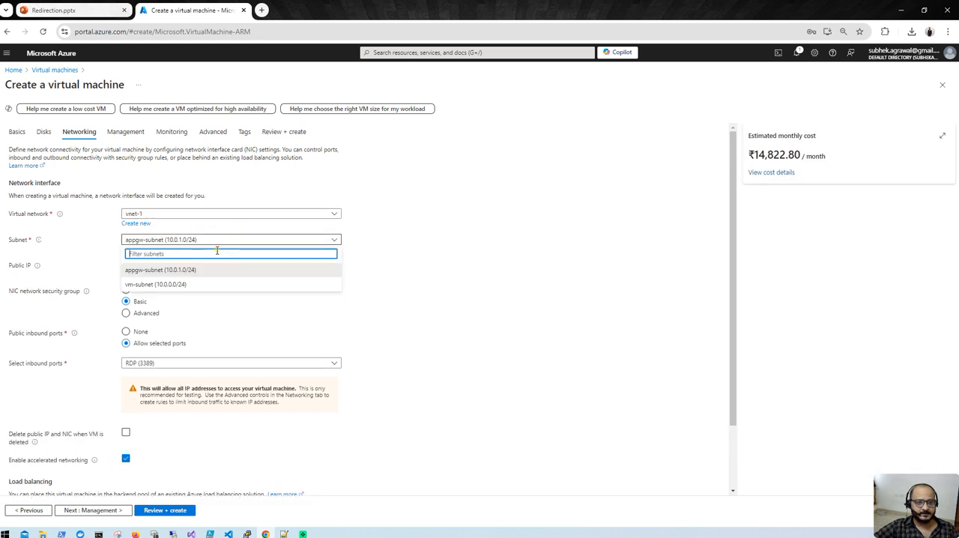
click(189, 285)
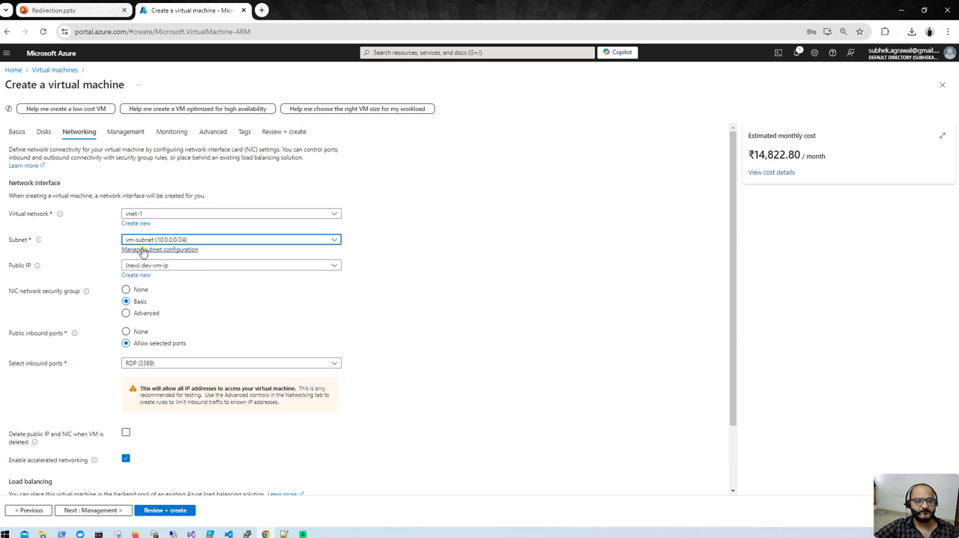
- Keep the remaining networking and management defaults, then validate and deploy the virtual machine
scroll(149, 408, down, 2)
click(99, 511)
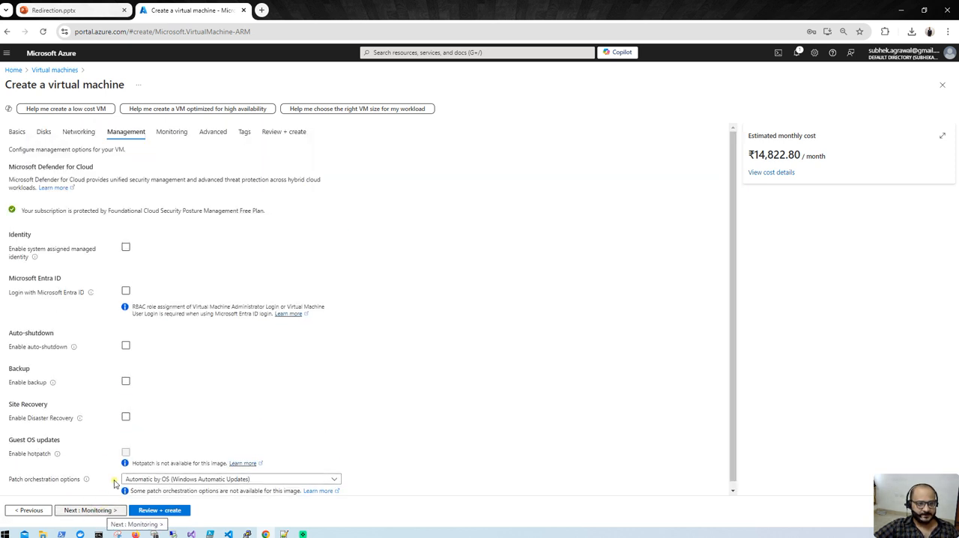
scroll(268, 367, down, 1)
click(160, 510)
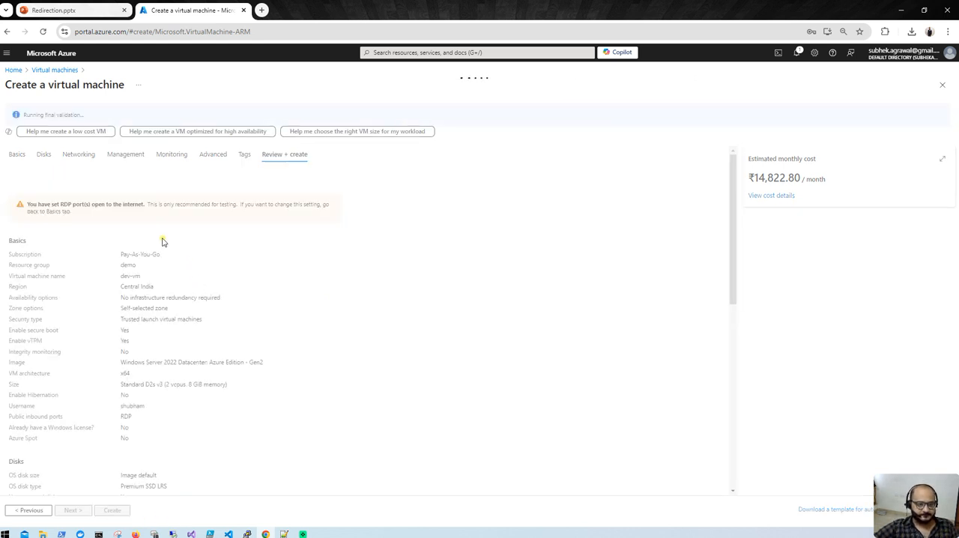
click(112, 510)
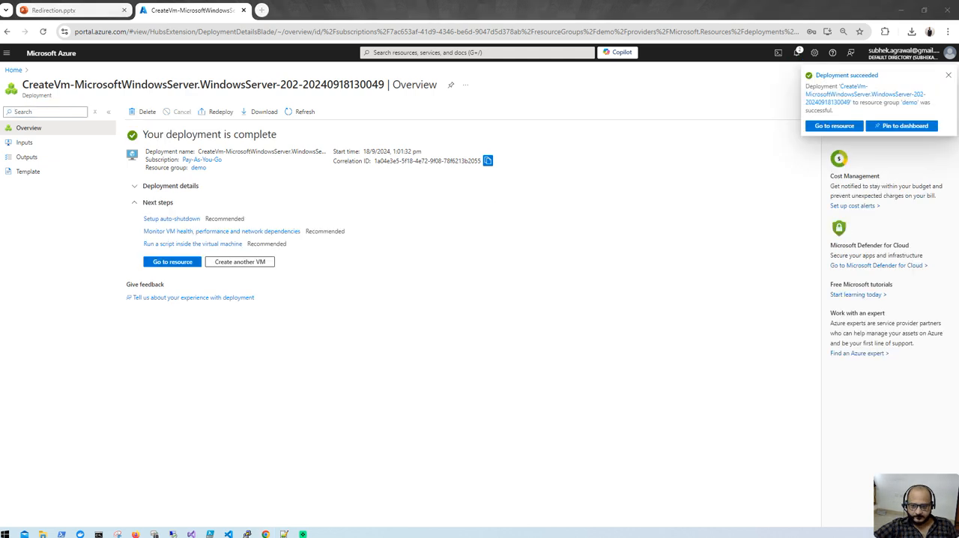
- Go to the deployed dev-vm resource, copy its public IP address, and open the RunPowerShellScript run command
click(169, 263)
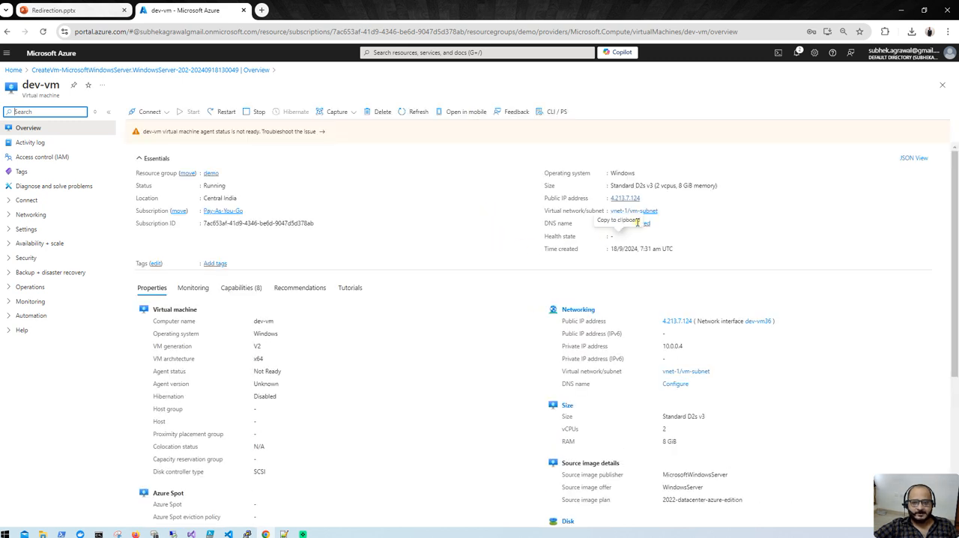
click(643, 199)
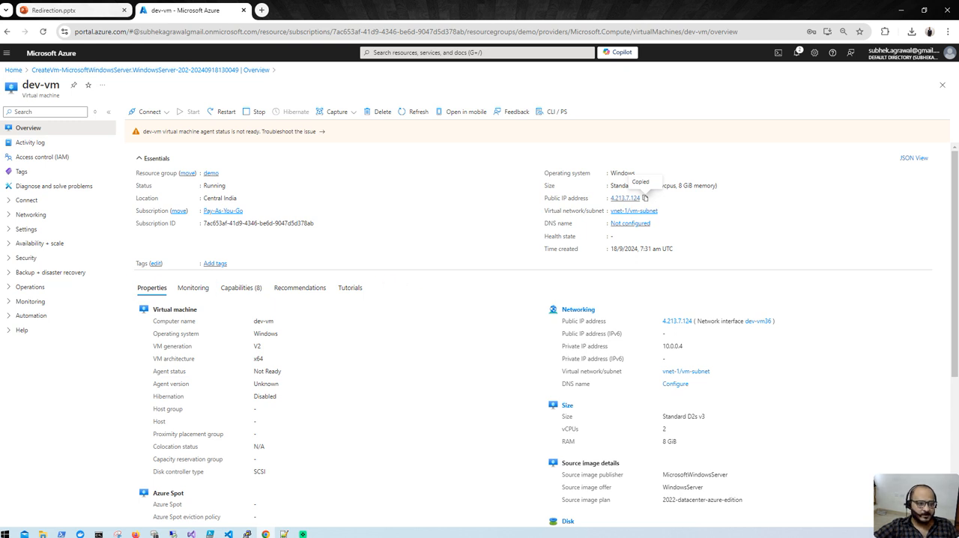
click(9, 287)
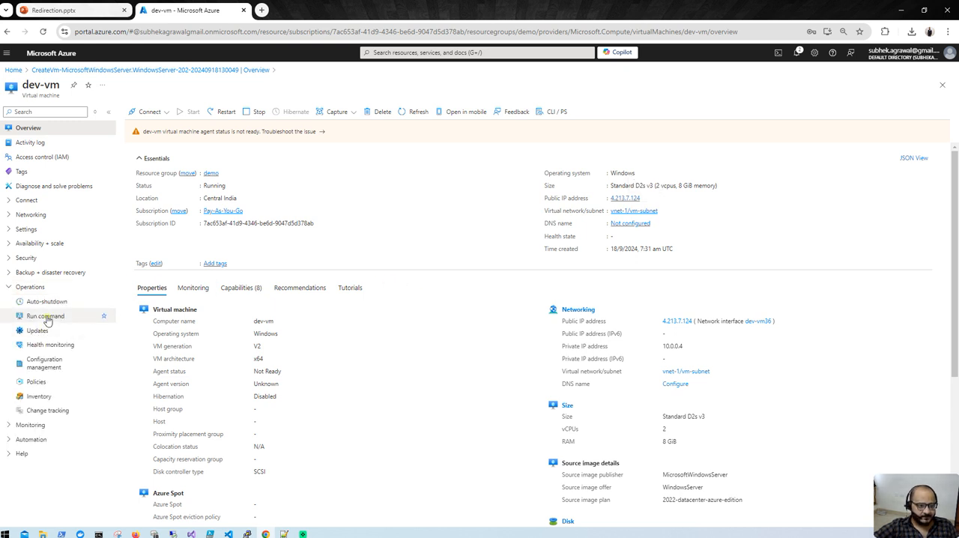
click(47, 316)
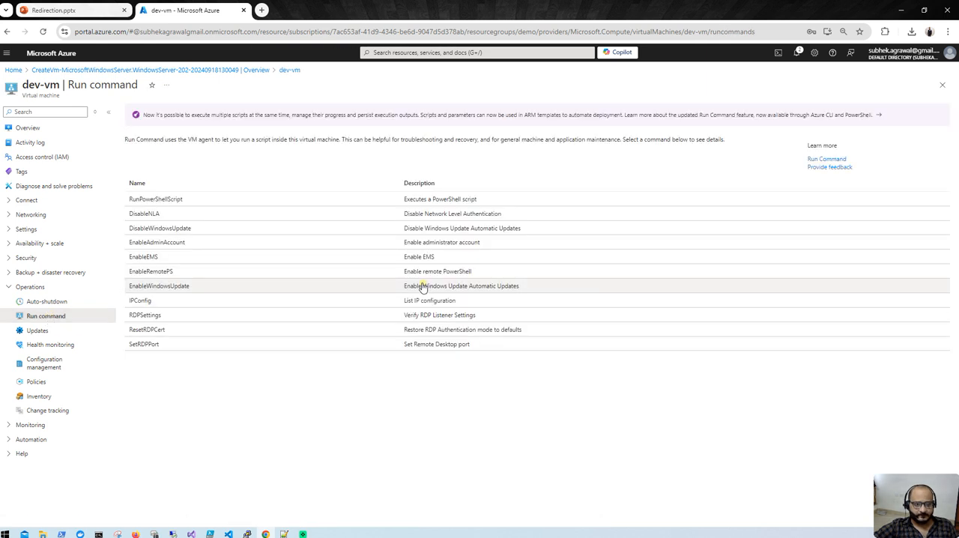
click(224, 203)
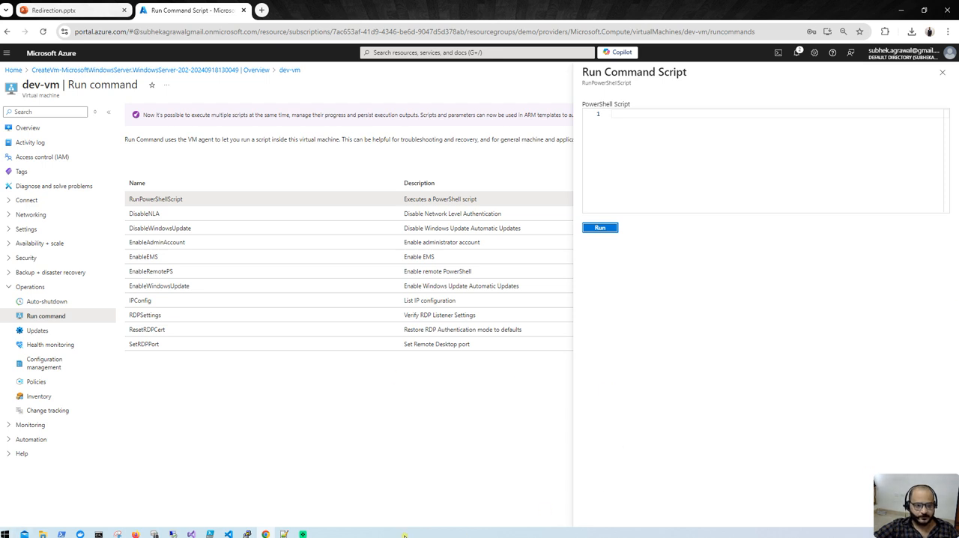
- Run the PowerShell script "Install-WindowsFeature Web-Server -IncludeManagementTools" on dev-vm
click(284, 533)
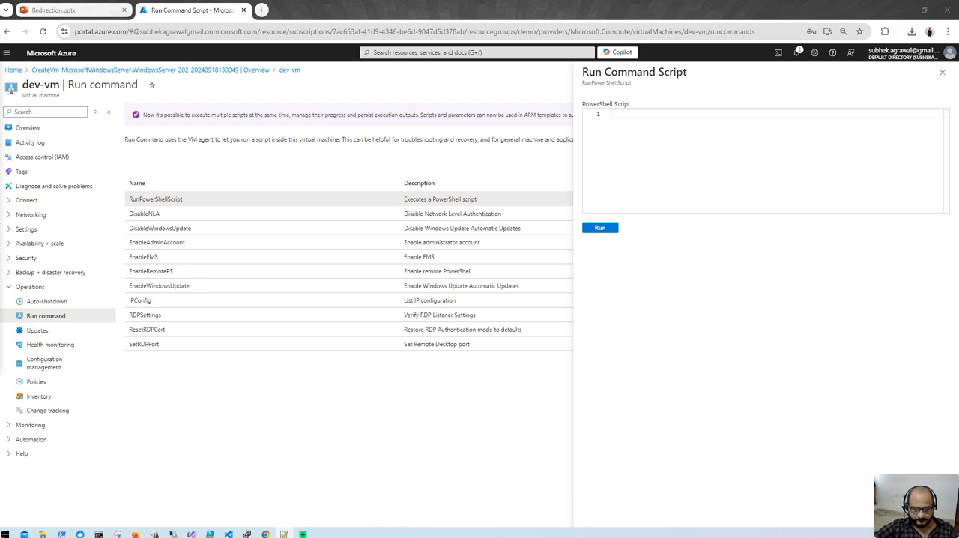
click(718, 154)
key(ctrl+v)
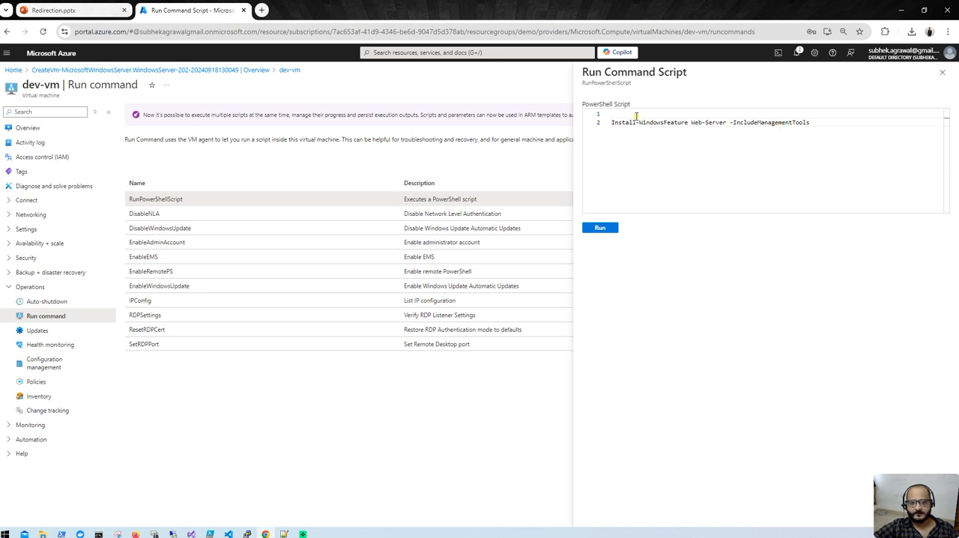
key(BackSpace)
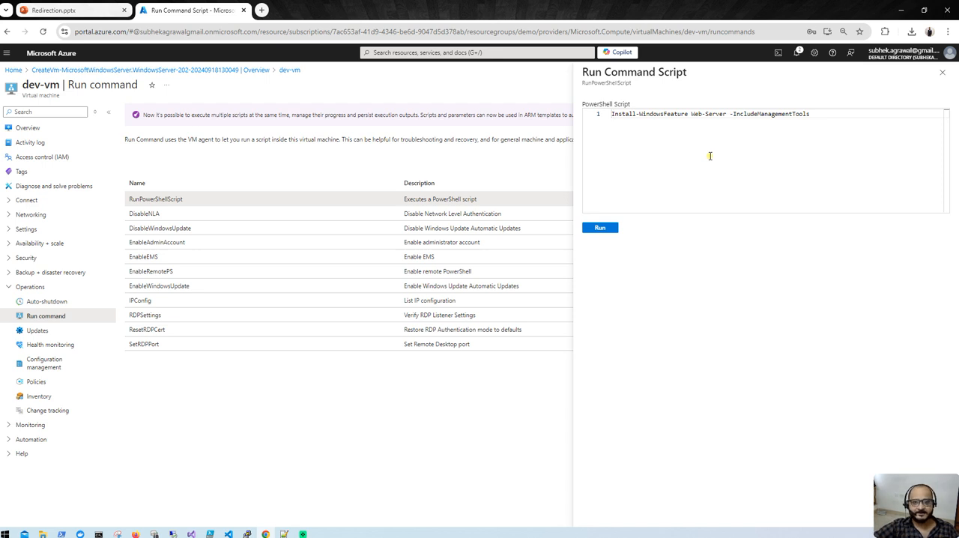
click(600, 228)
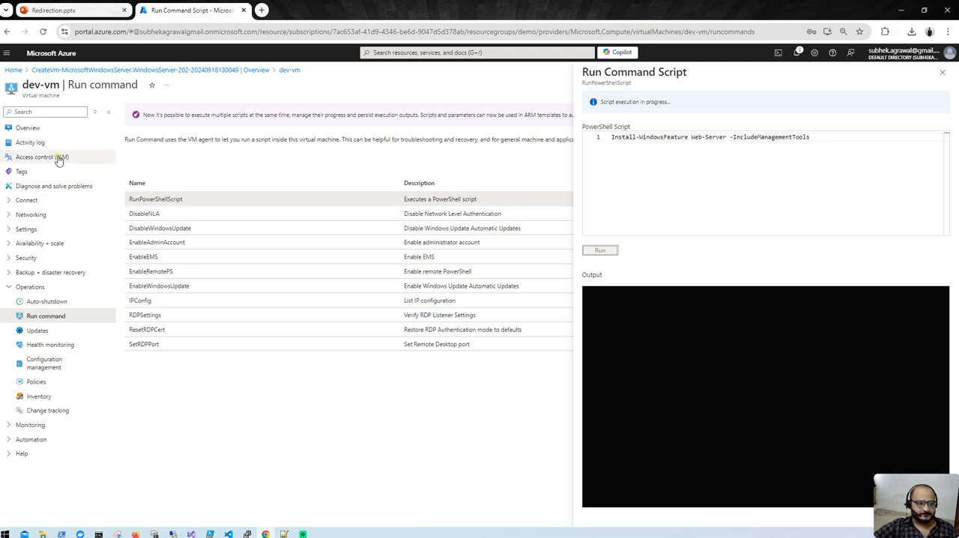
- Copy dev-vm's public IP address, connect to it with Remote Desktop Connection, and minimize the session window
click(33, 128)
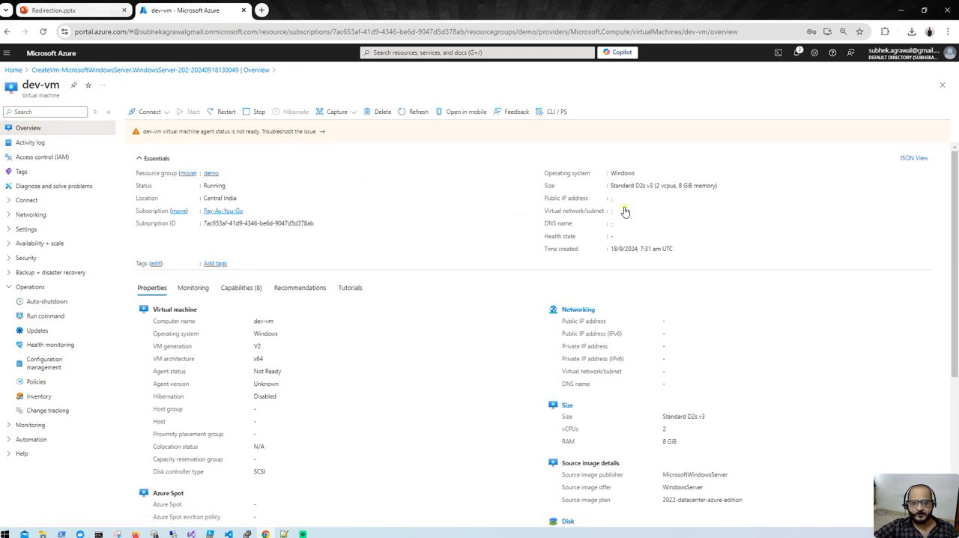
click(644, 198)
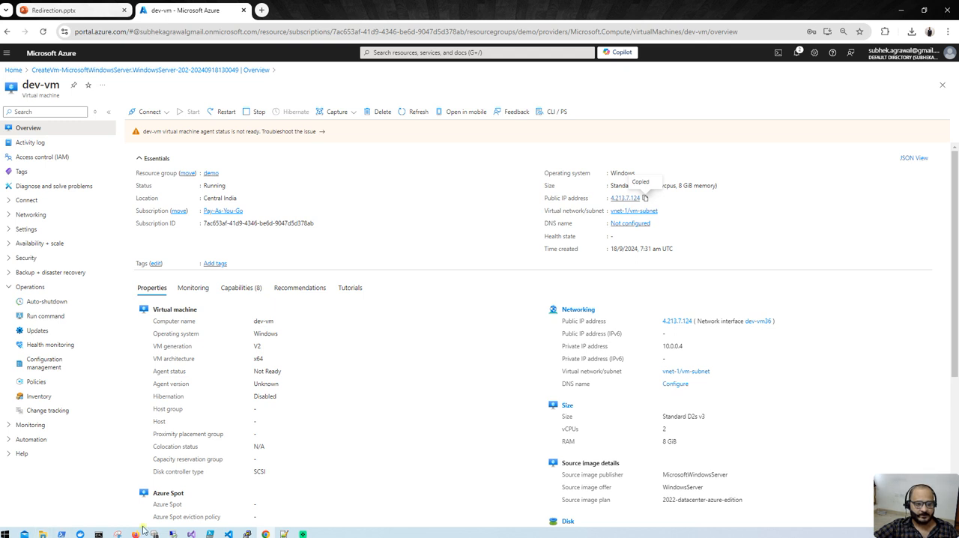
click(174, 535)
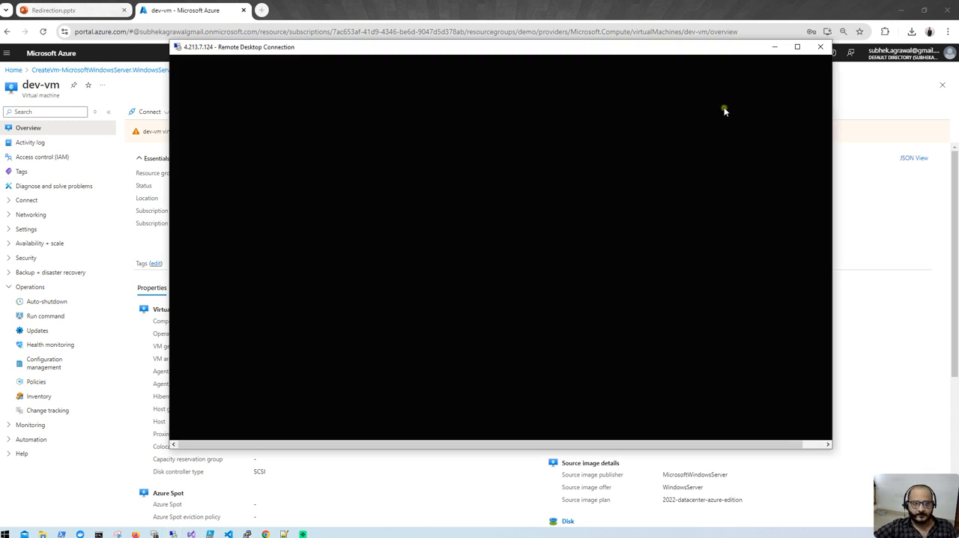
drag(445, 53, 551, 278)
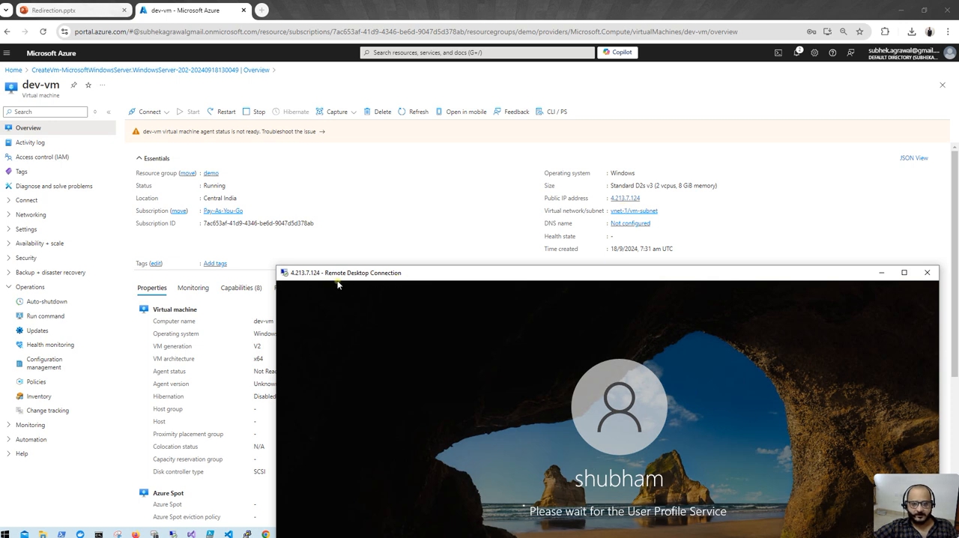
click(904, 273)
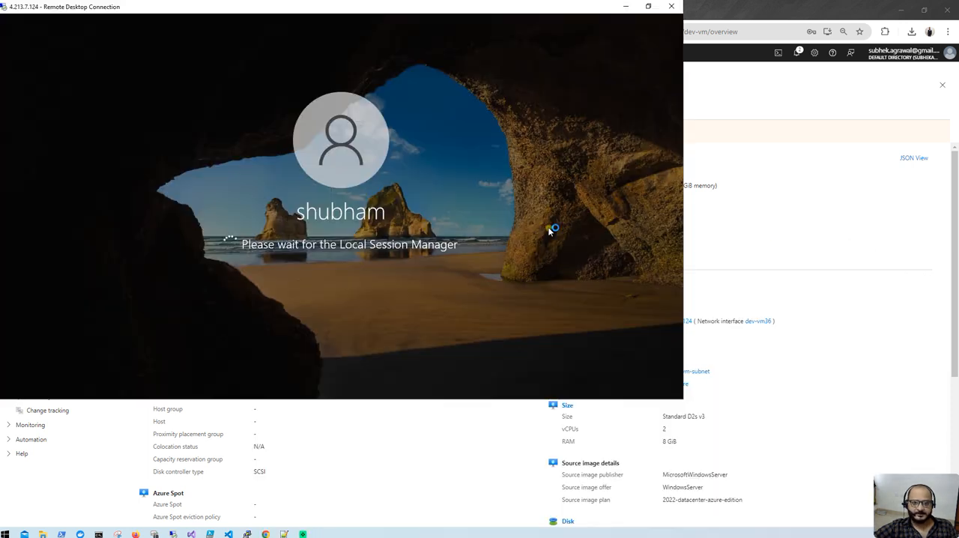
click(626, 9)
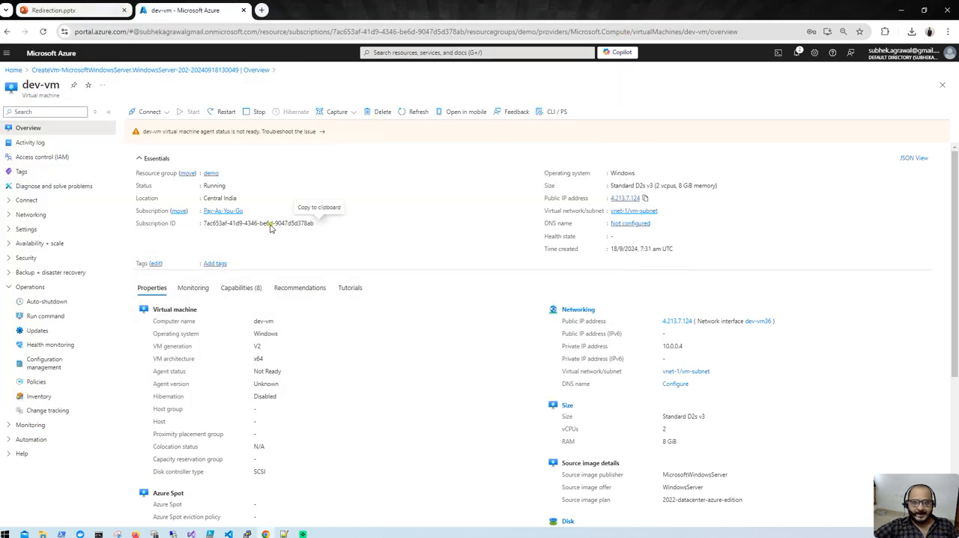
- Return to the portal home, go to the application gateways service, and start creating a gateway
click(13, 70)
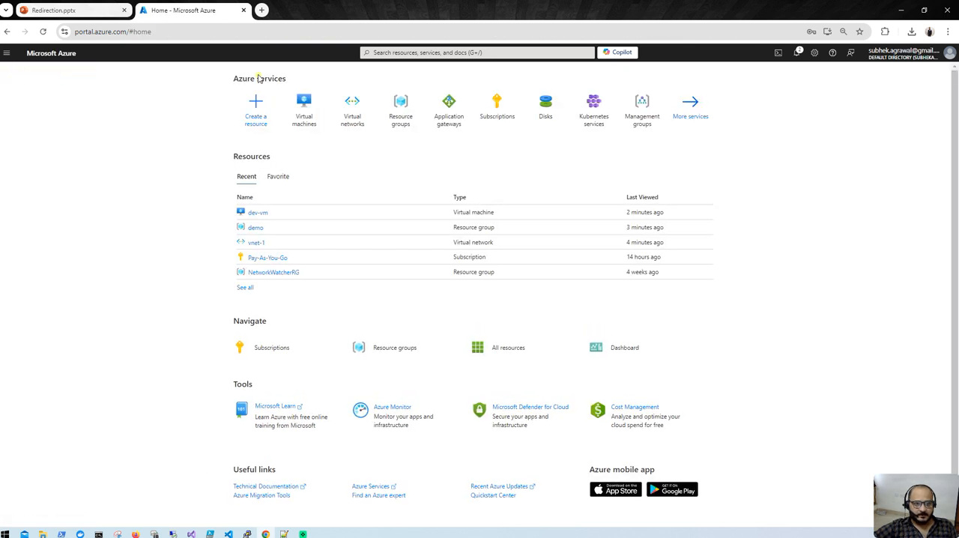
click(460, 120)
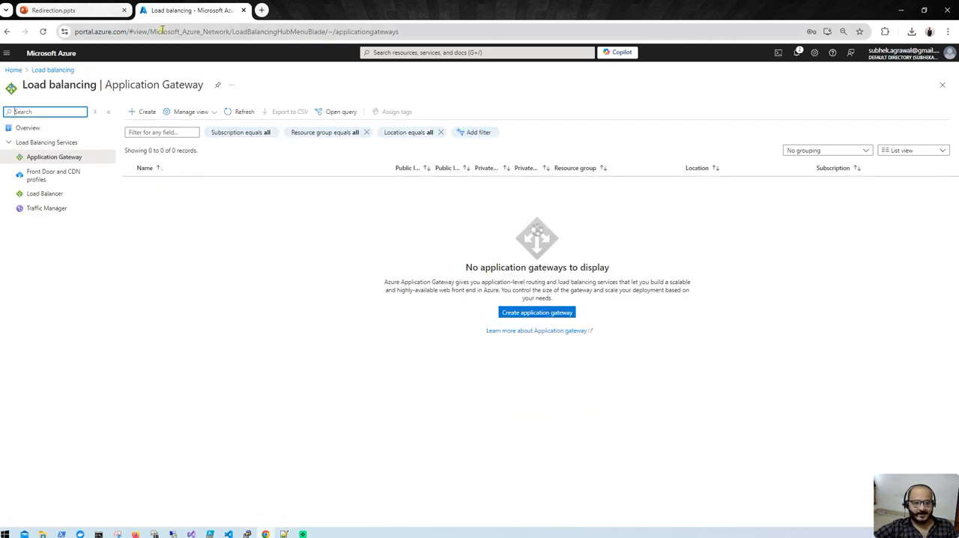
click(145, 114)
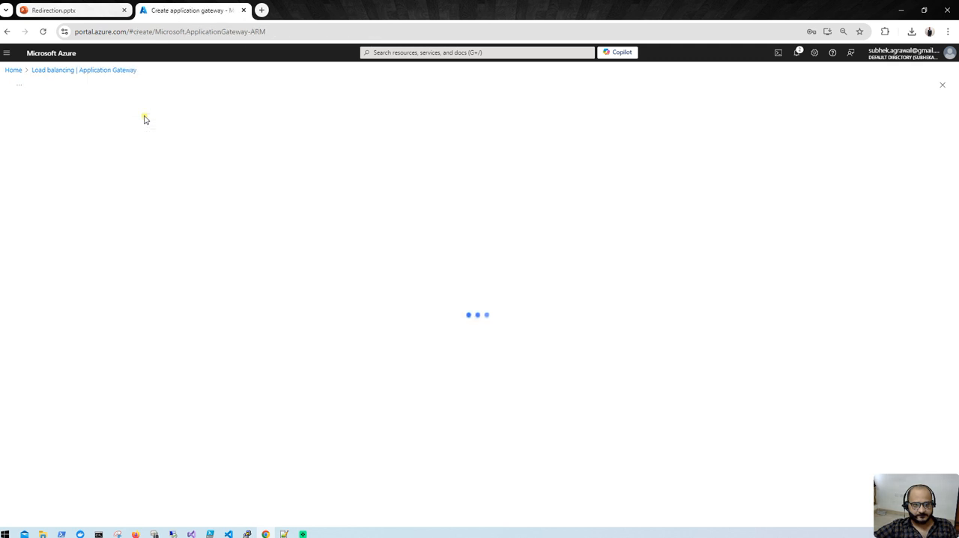
- Assign the application gateway to the demo resource group and name it appgw1
click(172, 221)
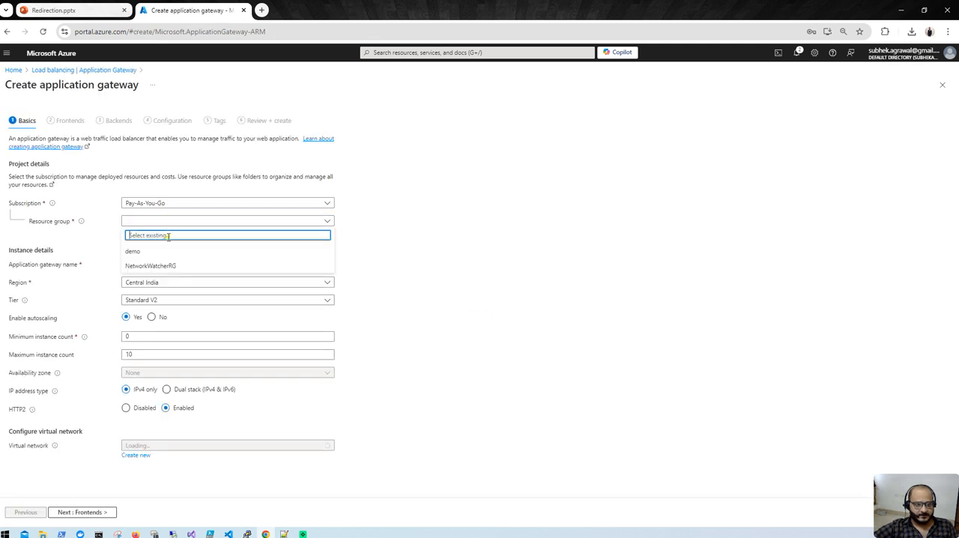
click(163, 250)
click(162, 264)
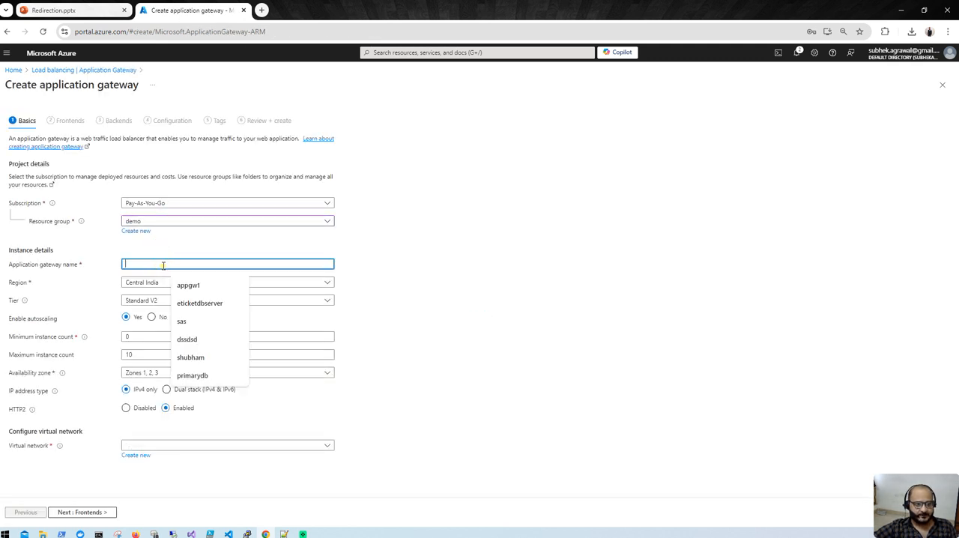
click(188, 282)
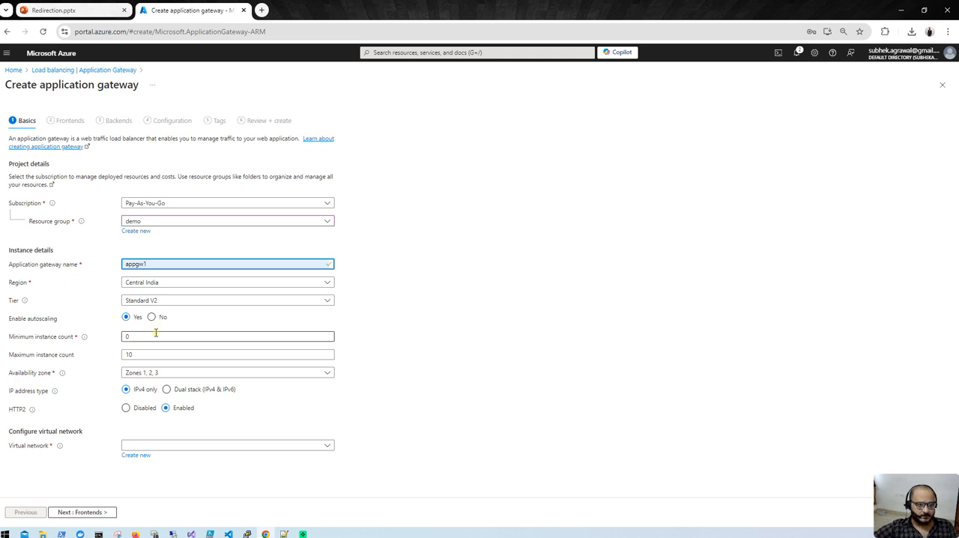
- Set the gateway's minimum instance count to 1 and select vnet-1 as its virtual network
click(154, 336)
drag(148, 339, 111, 341)
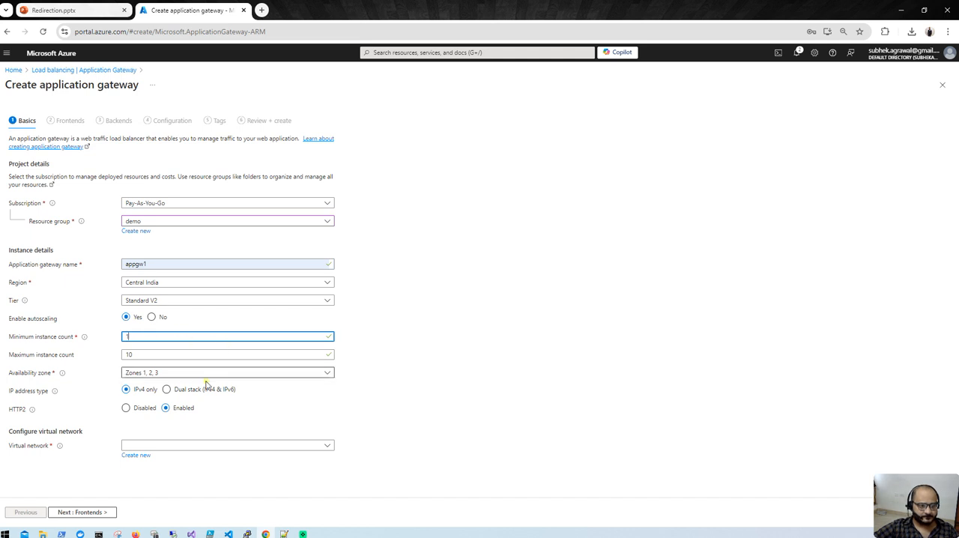
click(186, 446)
click(171, 489)
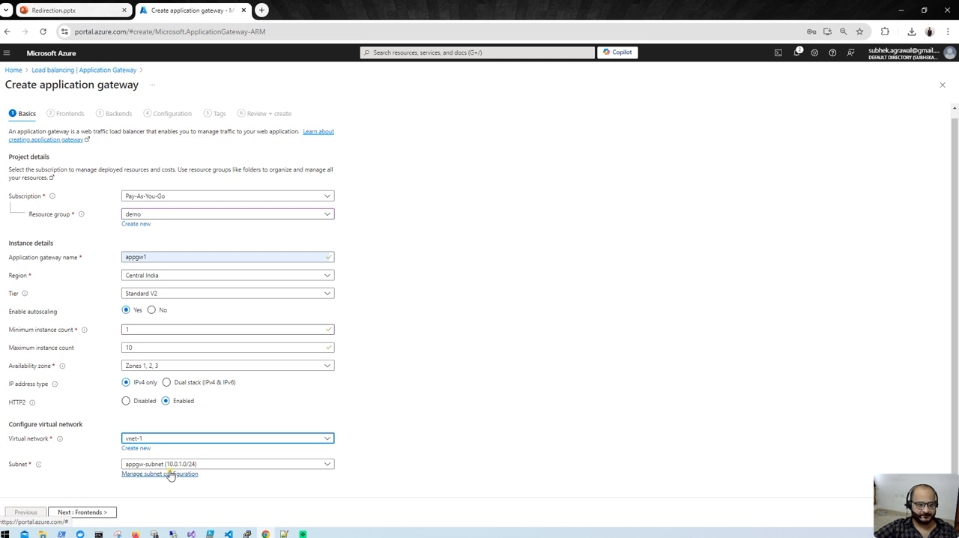
- Turn off autoscaling for the gateway and set its instance count to 1
click(152, 309)
click(128, 337)
key(BackSpace)
text(1)
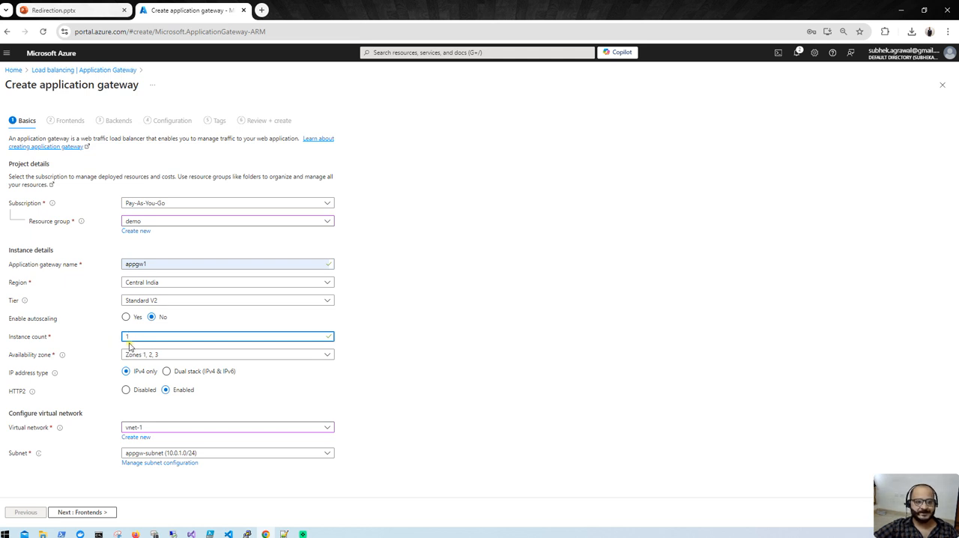
- Proceed to the gateway's frontend settings and add a new public IPv4 address named appgw-ip
click(89, 511)
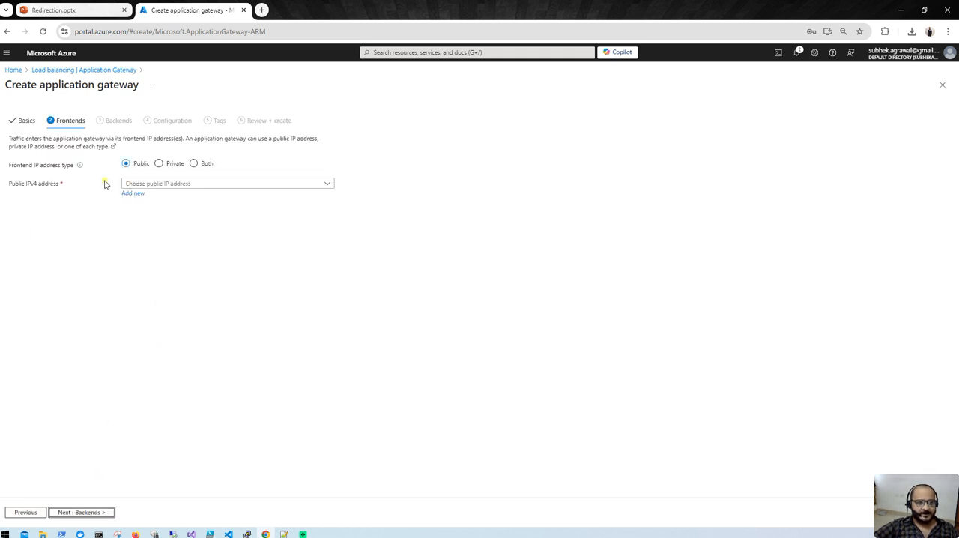
click(156, 185)
click(43, 215)
click(130, 194)
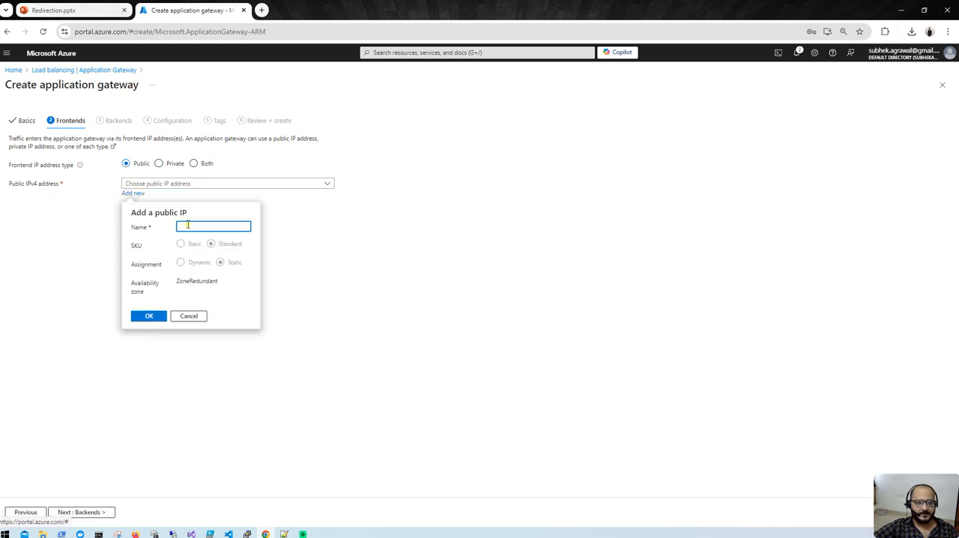
text(appgw-ip)
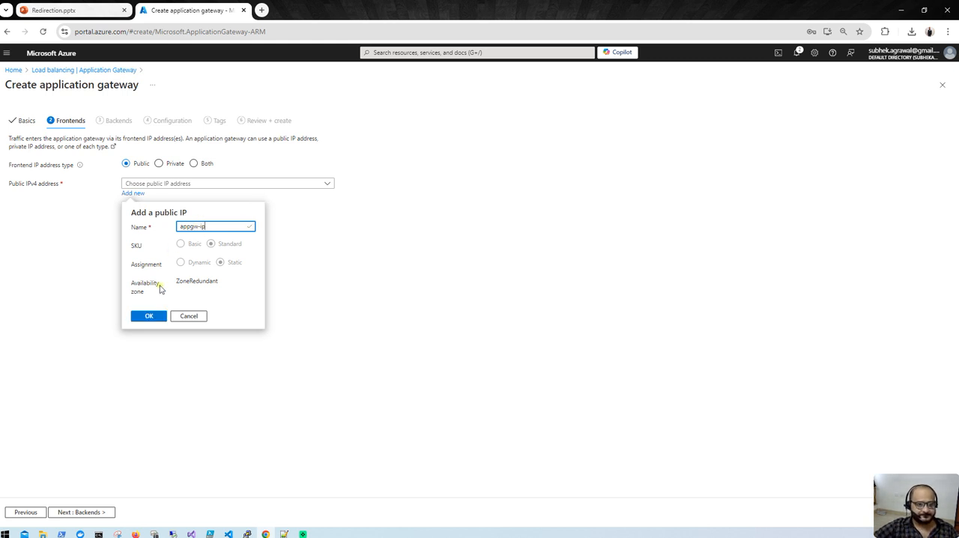
click(135, 317)
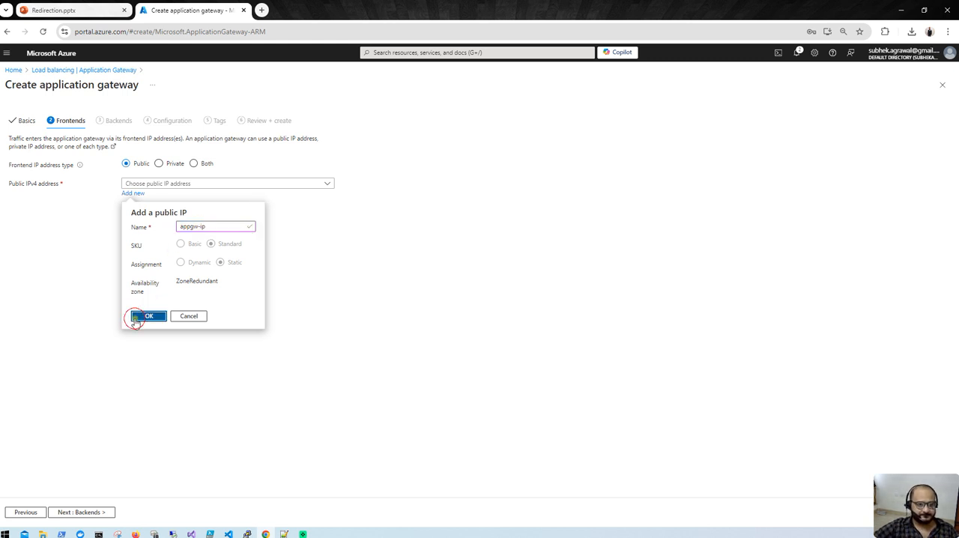
- Proceed to the backends and add a pool named dev-backendpool with the virtual machine target dev-vm36 (10.0.0.4)
click(94, 512)
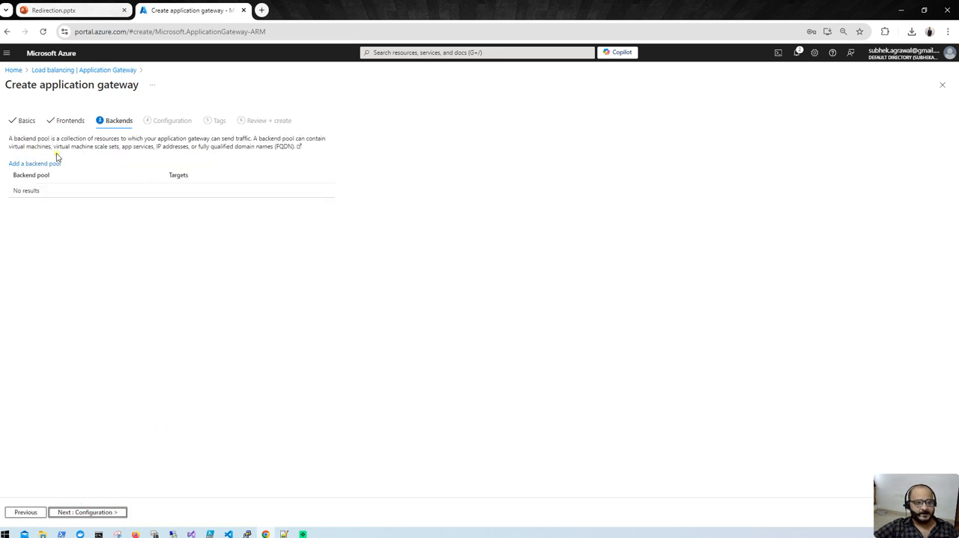
click(34, 164)
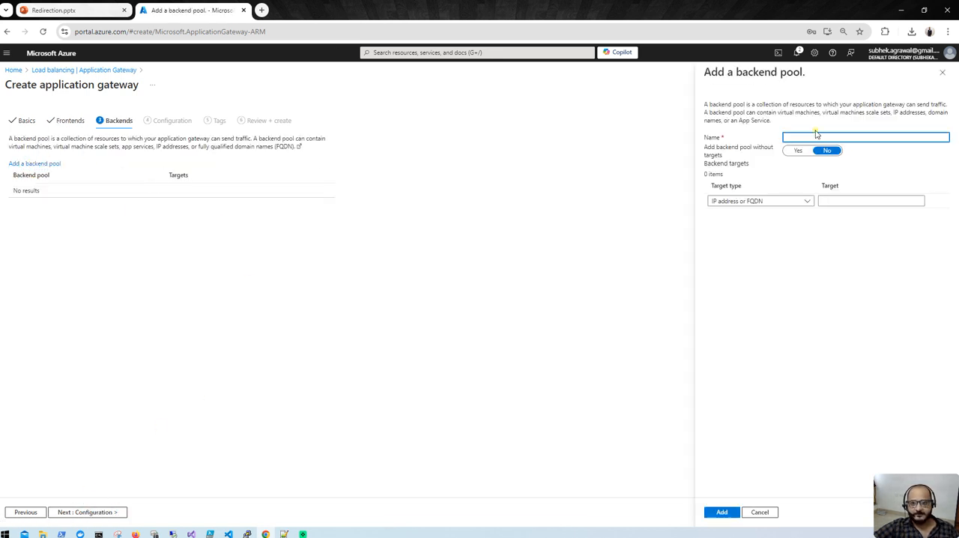
text(dev-backendpool)
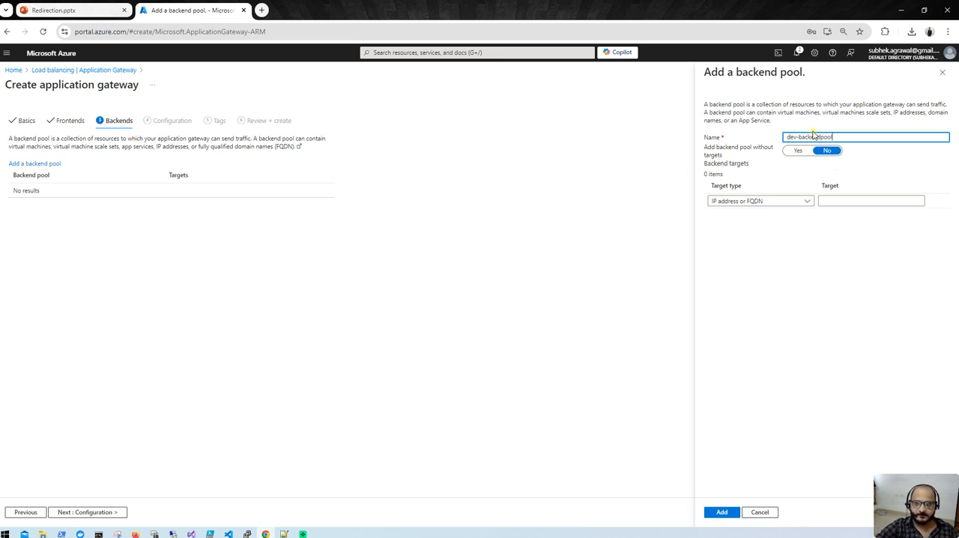
click(799, 200)
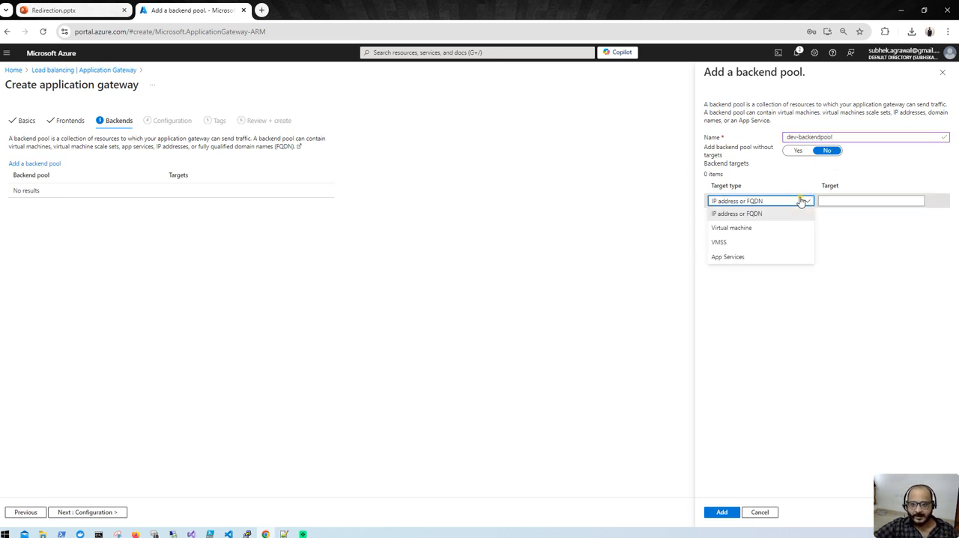
click(749, 228)
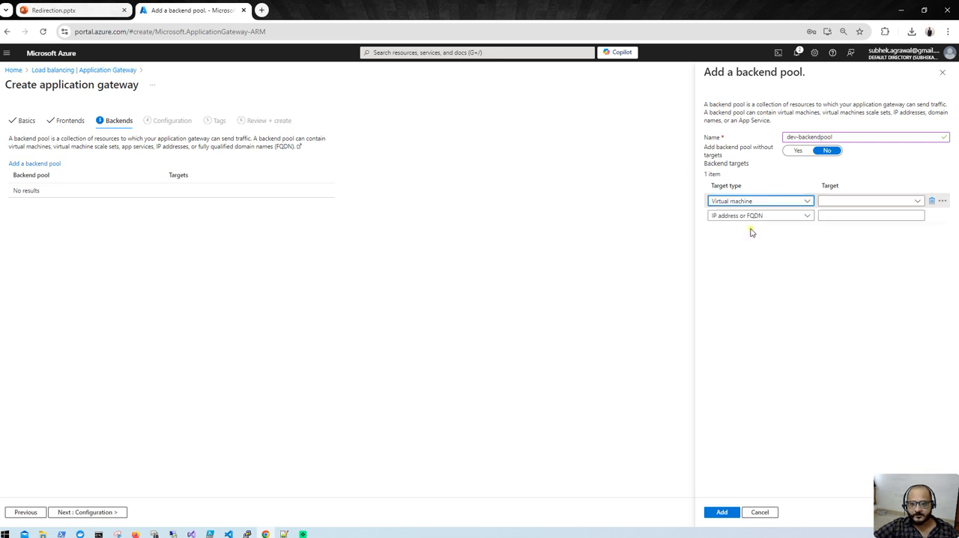
click(863, 202)
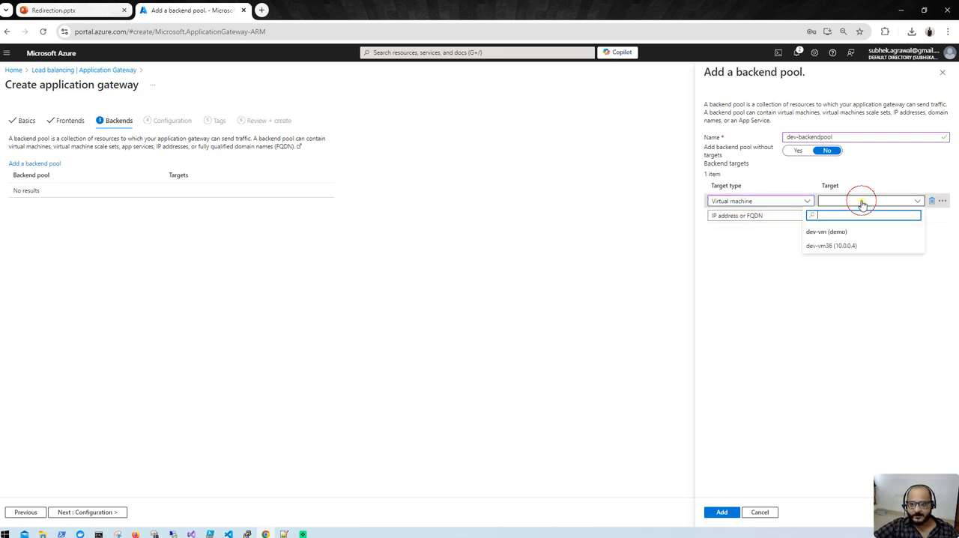
click(842, 244)
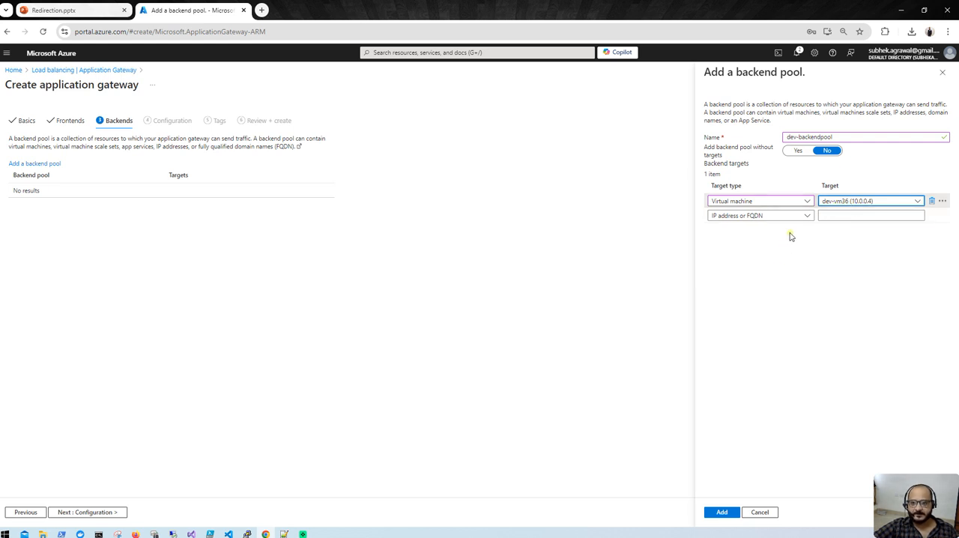
click(709, 514)
- Proceed to the gateway configuration and start a routing rule named dev-rule with priority 1 and a listener named dev-lsnr
click(95, 511)
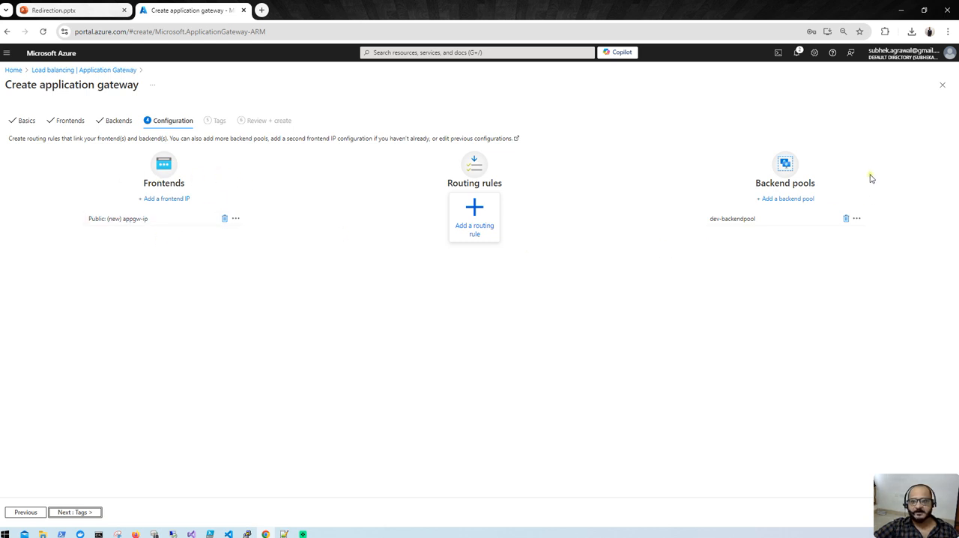
click(471, 230)
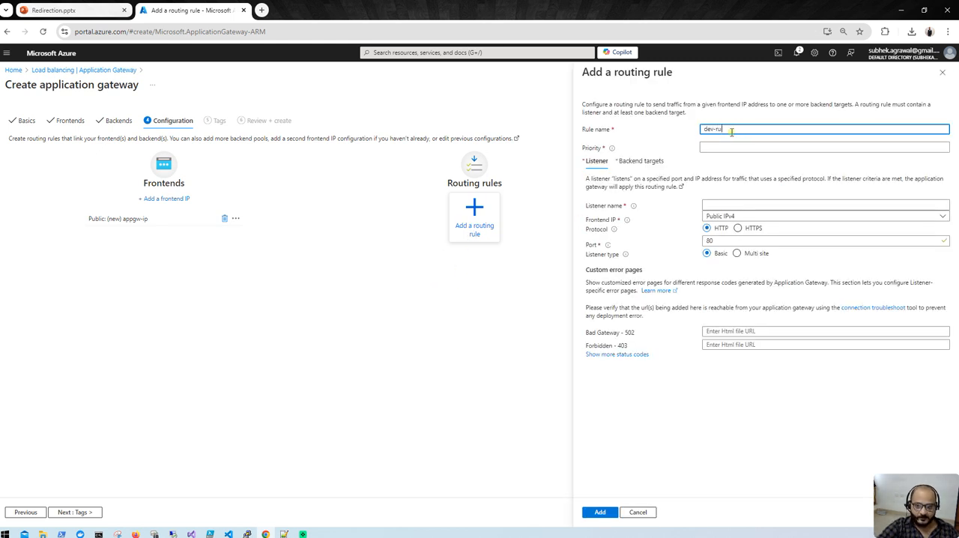
click(746, 149)
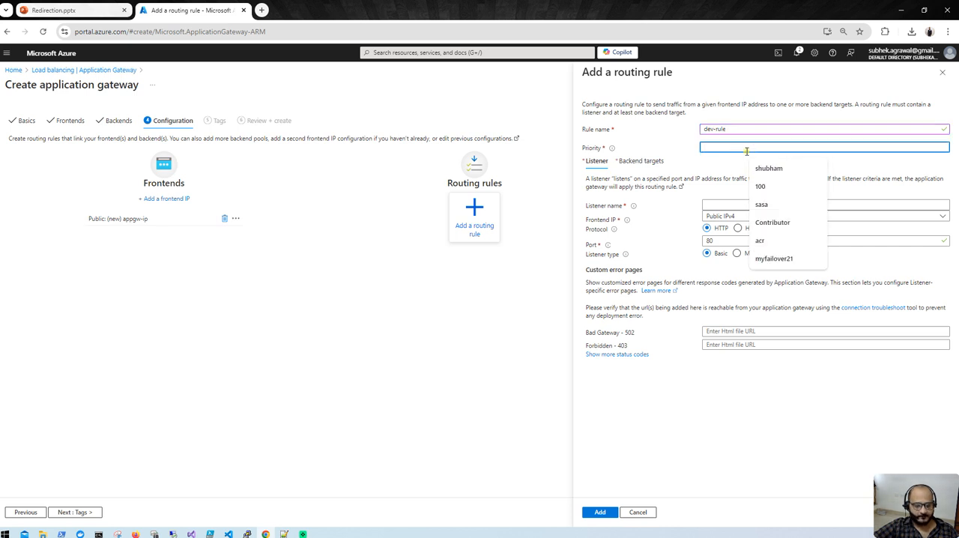
text(1)
click(740, 205)
text(dev-lsn)
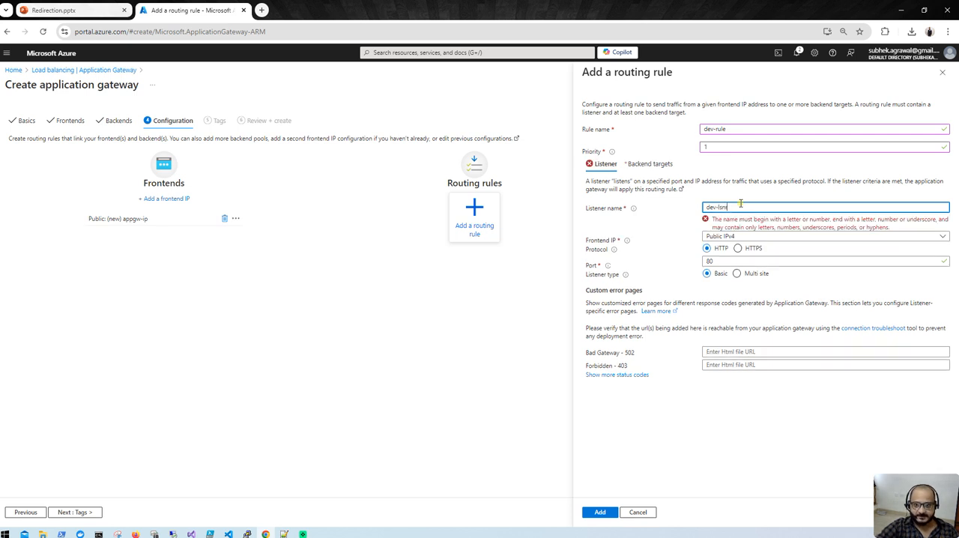
text(r)
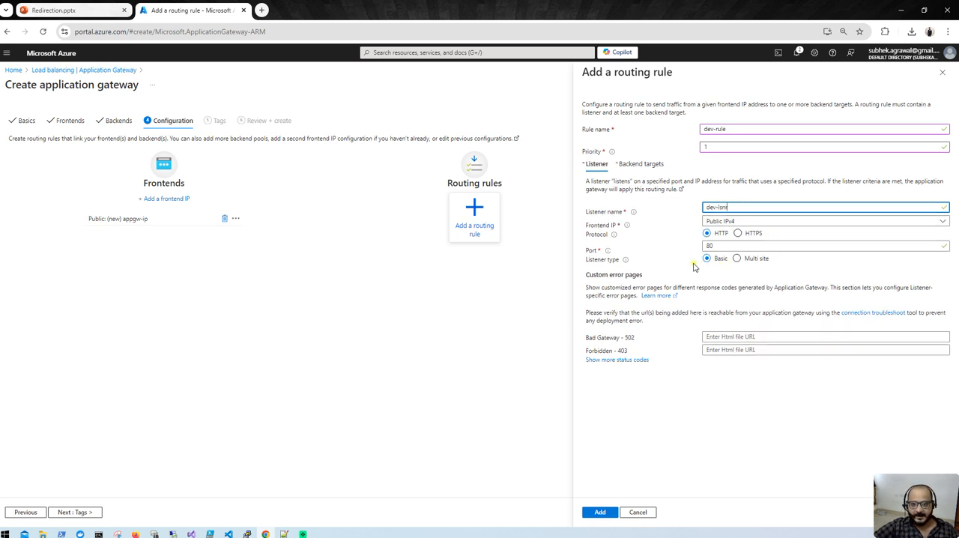
click(738, 259)
click(727, 292)
text(www)
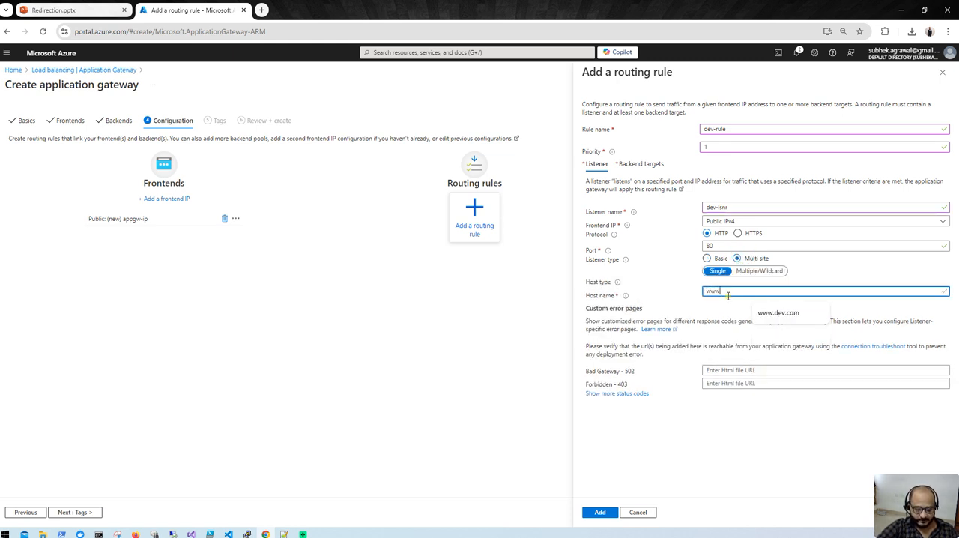
text(.dev.com)
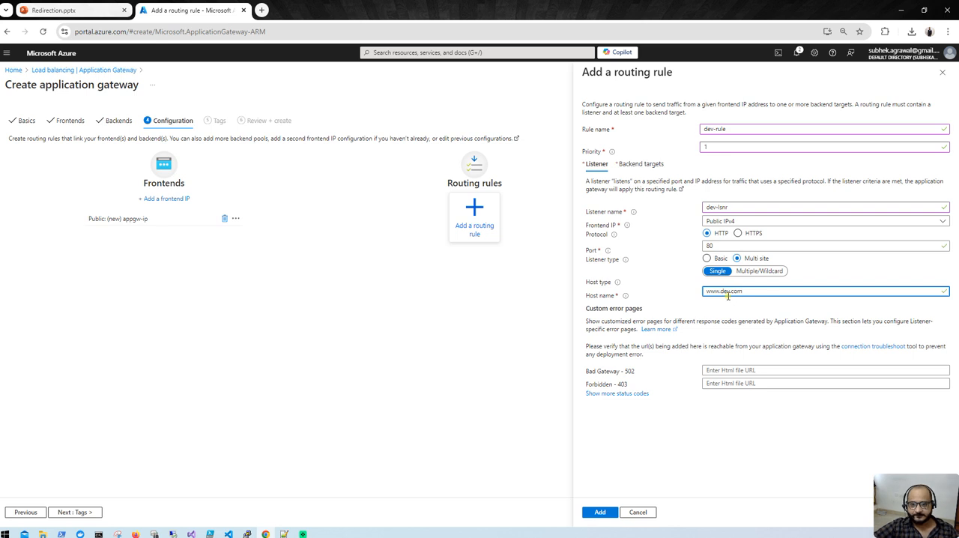
- Select dev-backendpool as the backend target of the routing rule
click(639, 164)
click(757, 223)
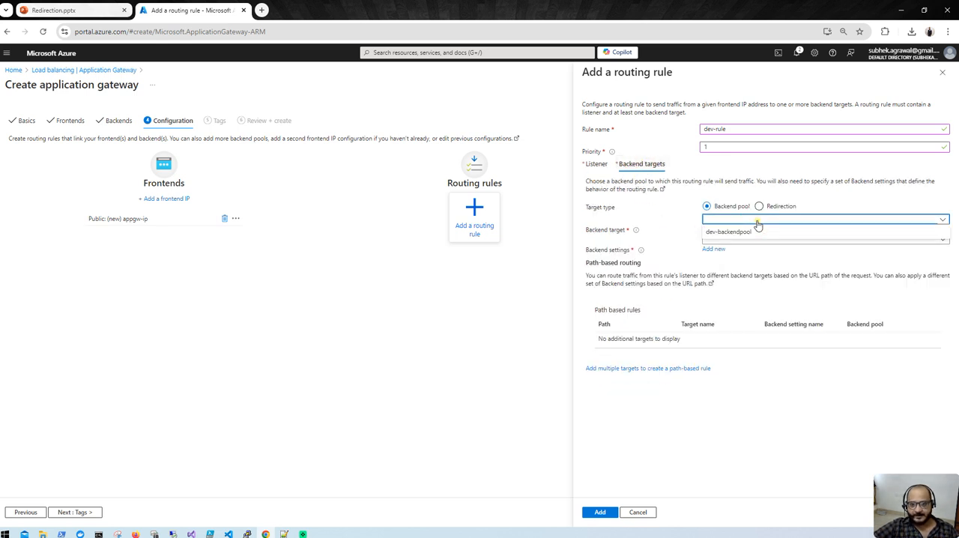
click(751, 232)
click(747, 240)
click(746, 239)
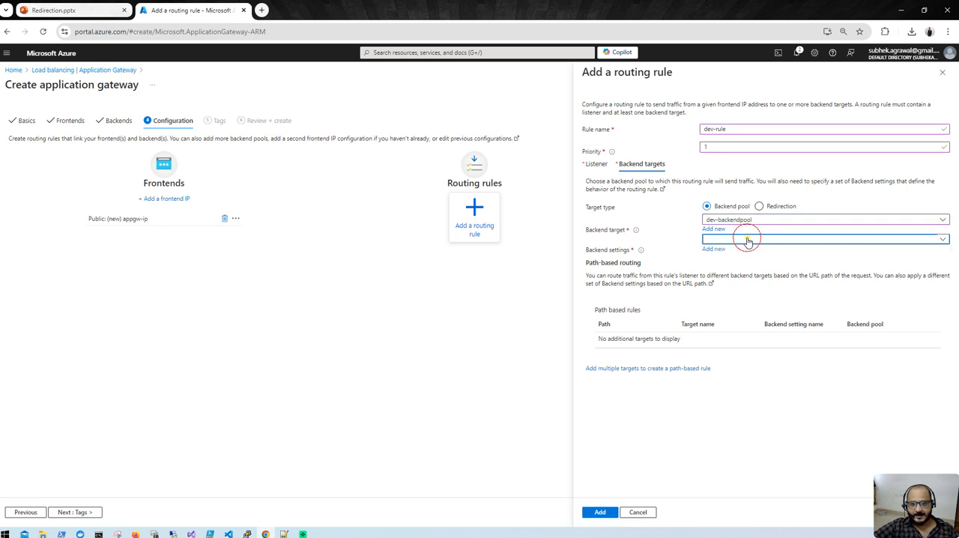
- Add a new backend setting named settings1 to the routing rule and save the rule
click(715, 250)
click(715, 128)
click(717, 127)
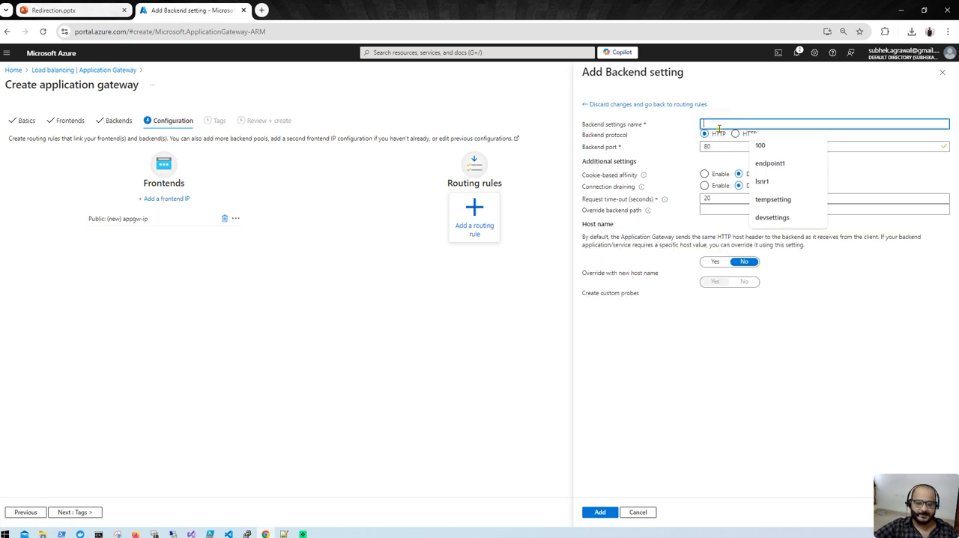
text(se)
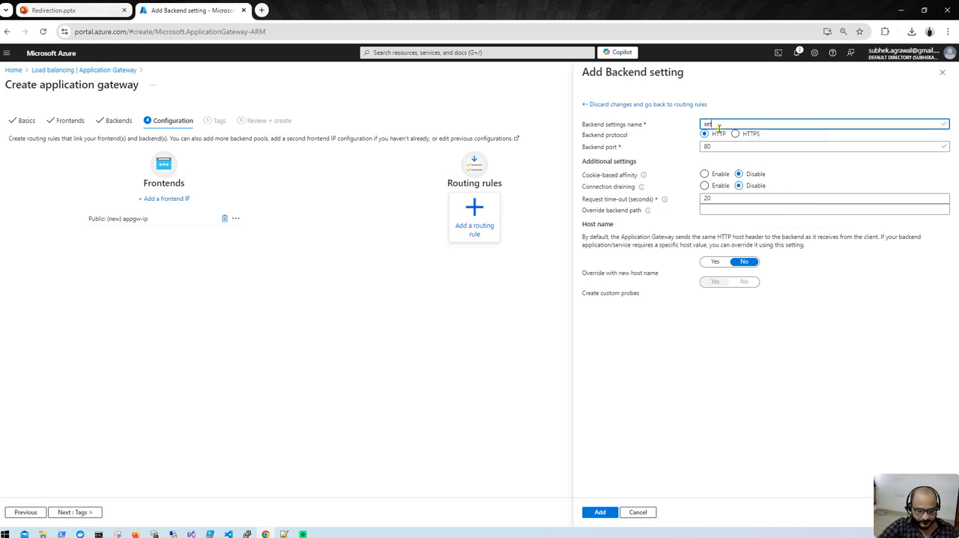
text(ttings)
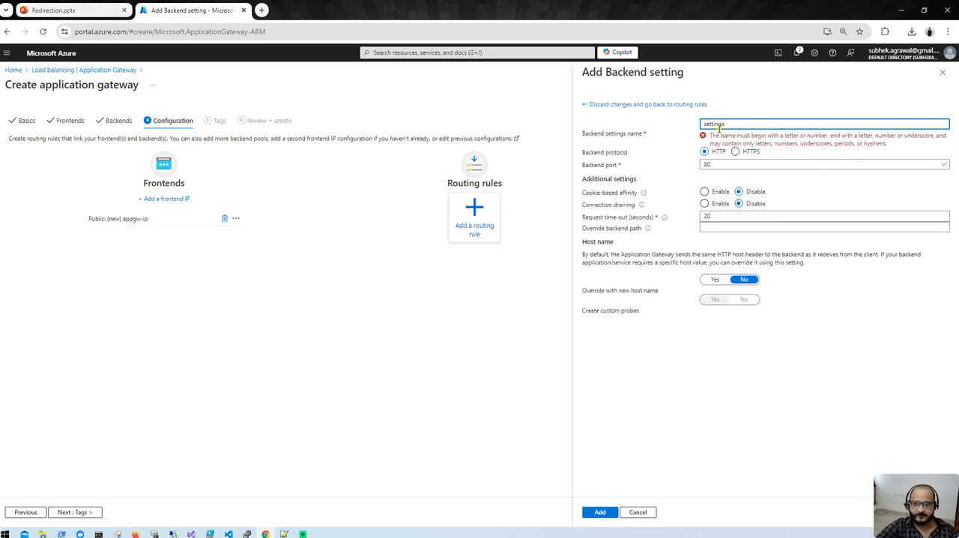
key(BackSpace)
text(1)
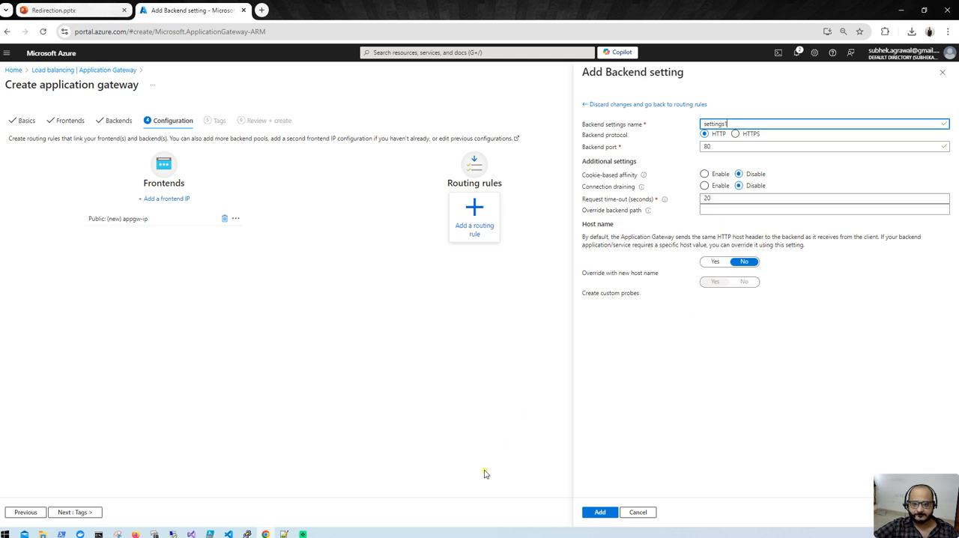
click(600, 512)
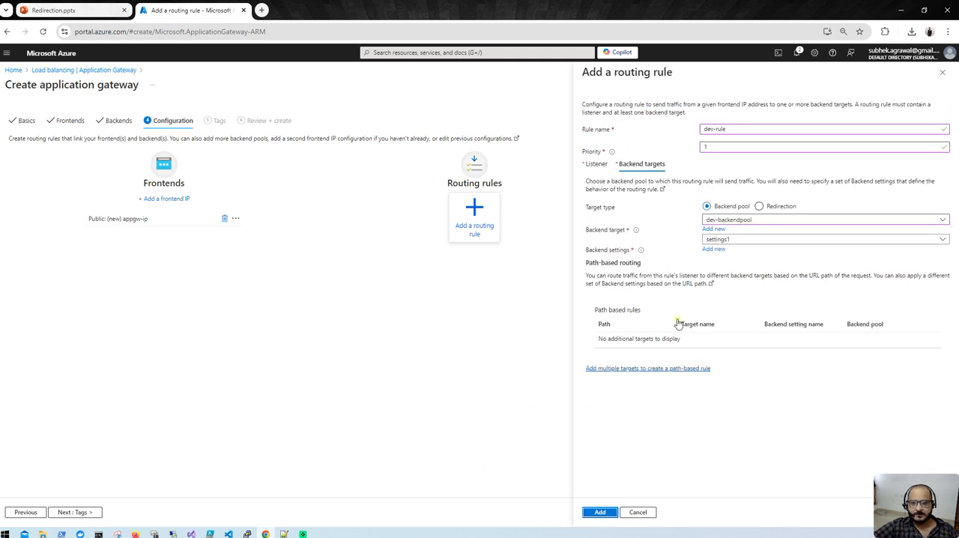
click(596, 515)
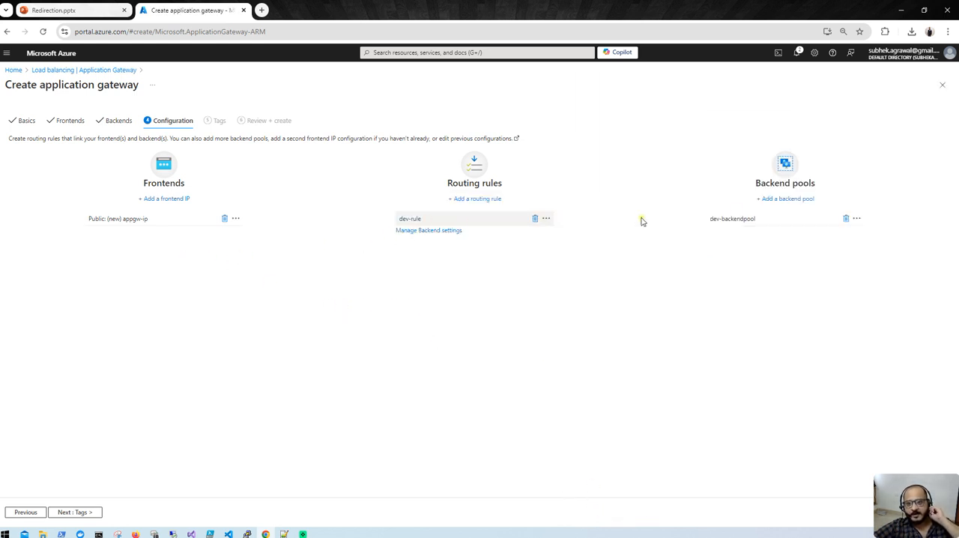
- Skip the tags, proceed to the final review and create the application gateway
click(64, 507)
click(74, 513)
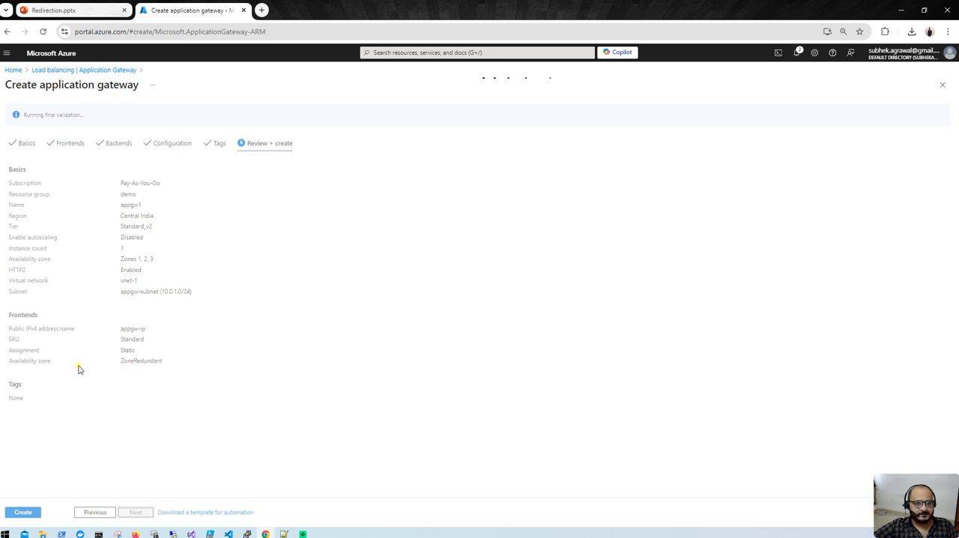
click(32, 513)
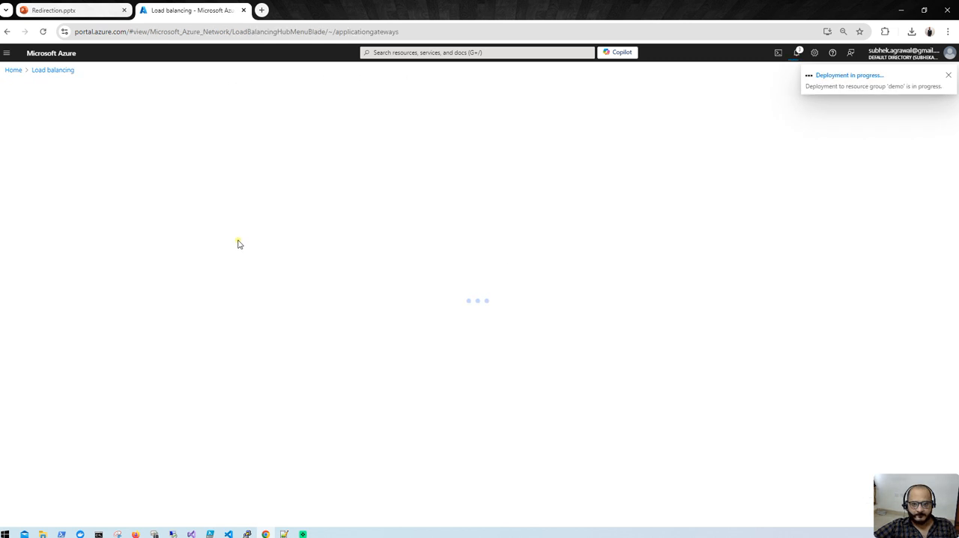
- Open the Azure portal home page in a new browser tab and open dev-vm from the virtual machines list
right_click(15, 72)
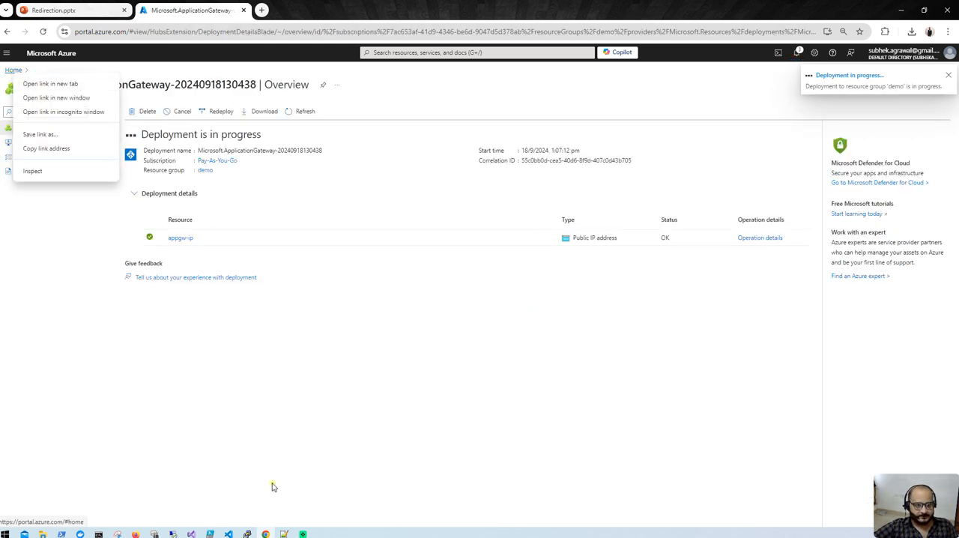
click(65, 84)
click(318, 8)
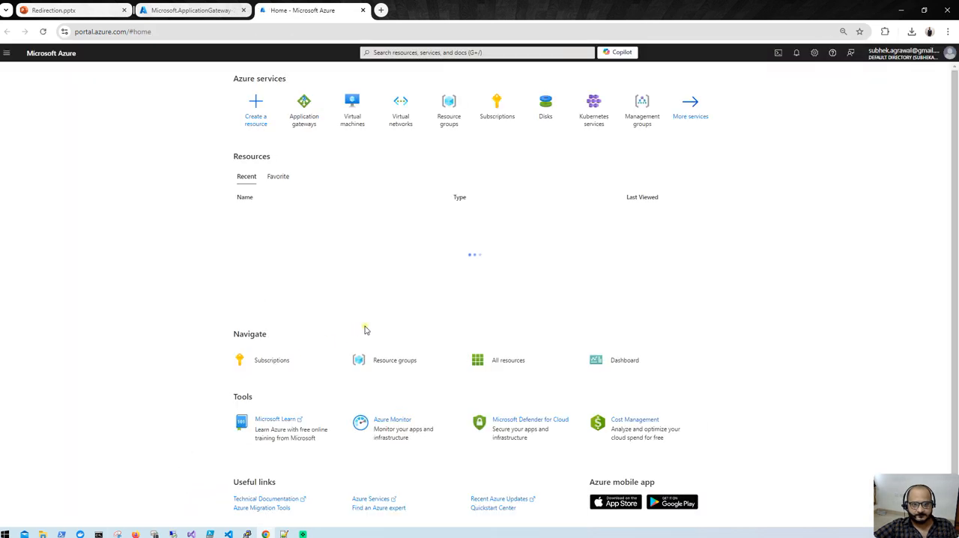
click(356, 120)
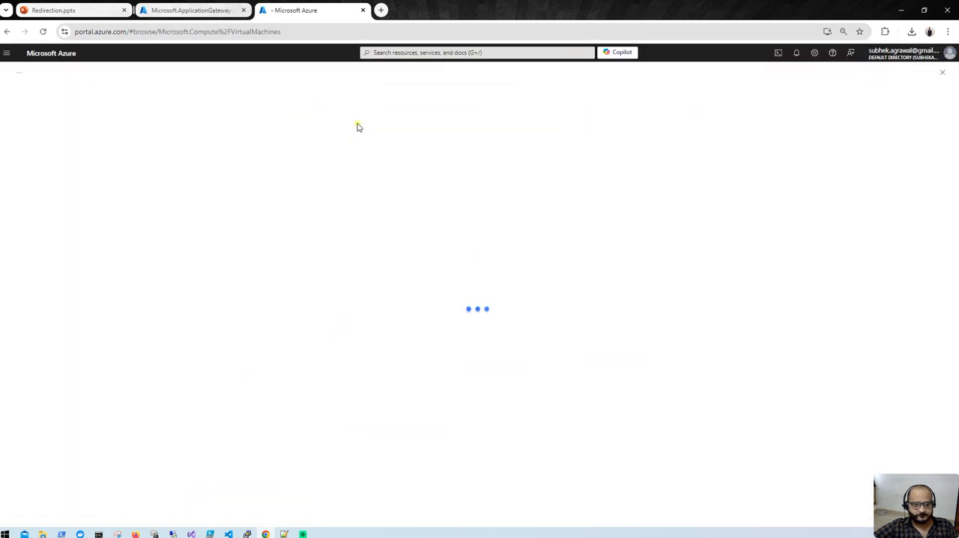
click(796, 53)
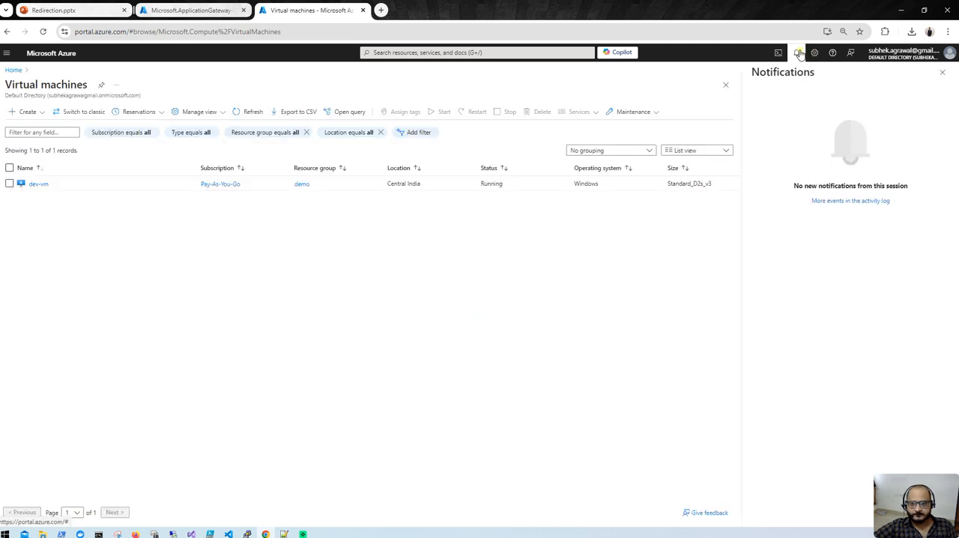
click(795, 53)
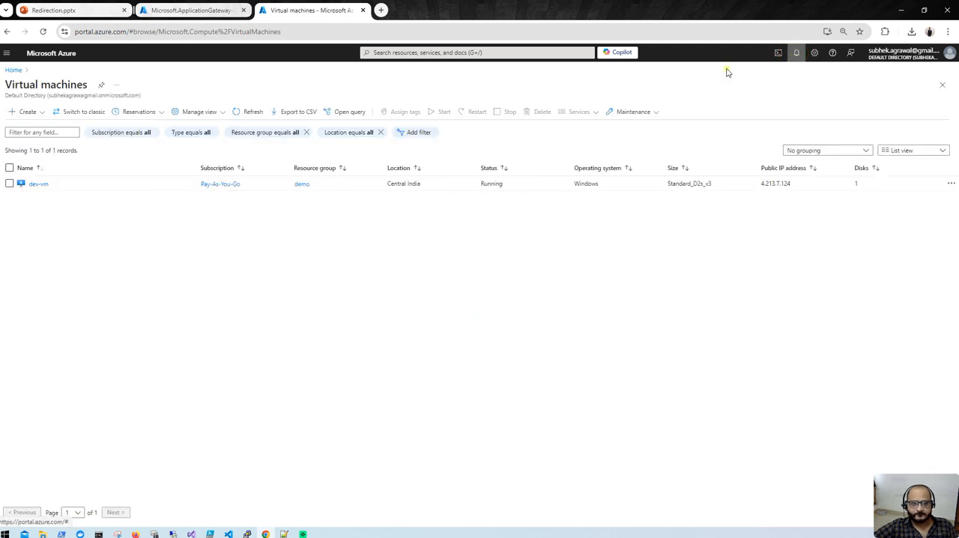
click(39, 186)
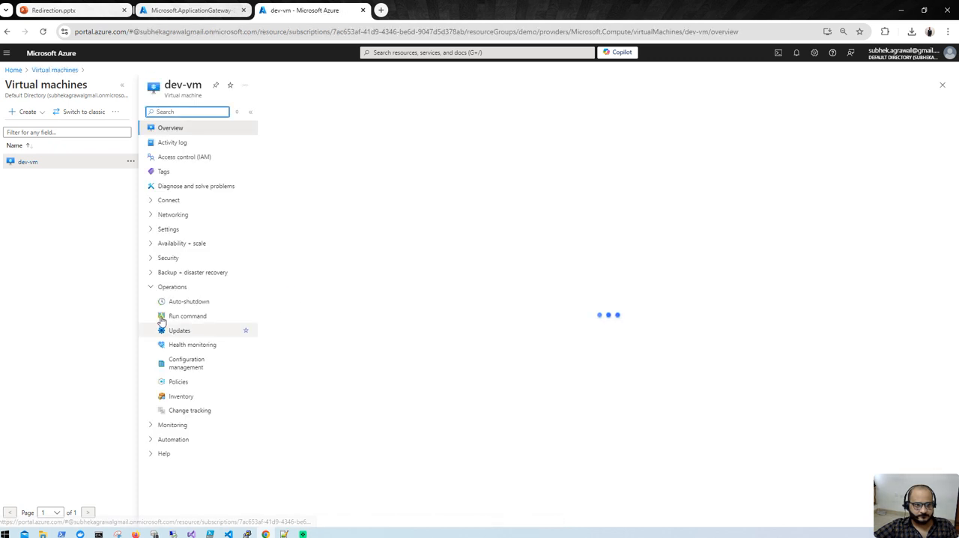
click(175, 317)
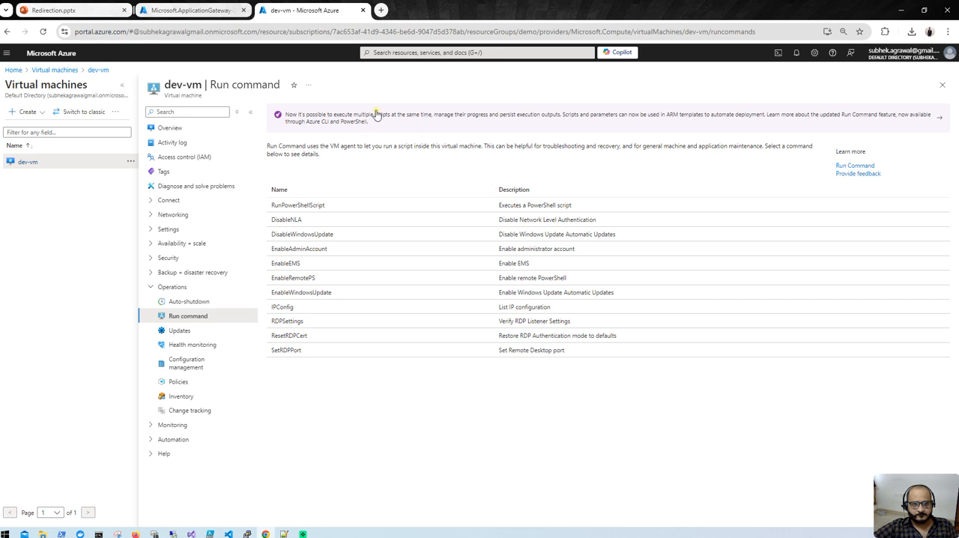
click(367, 204)
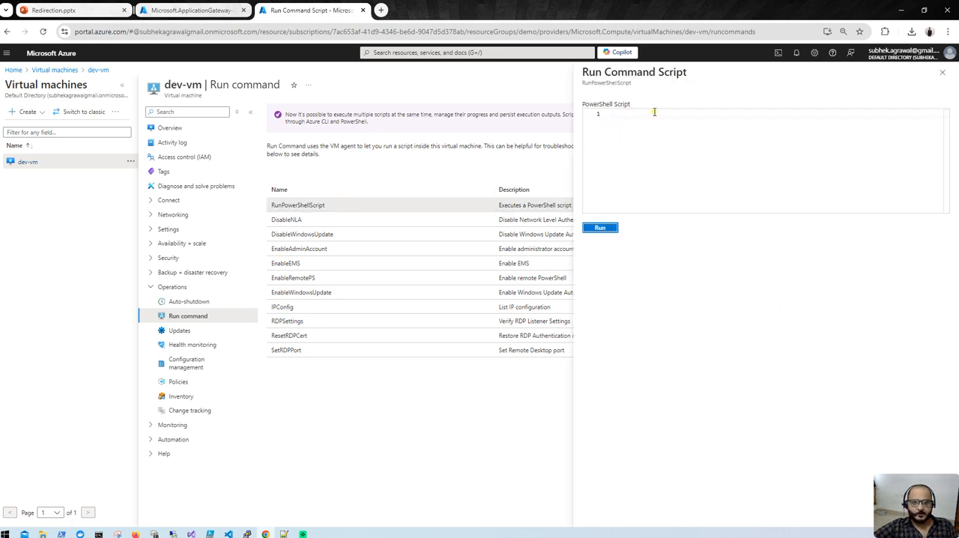
click(942, 71)
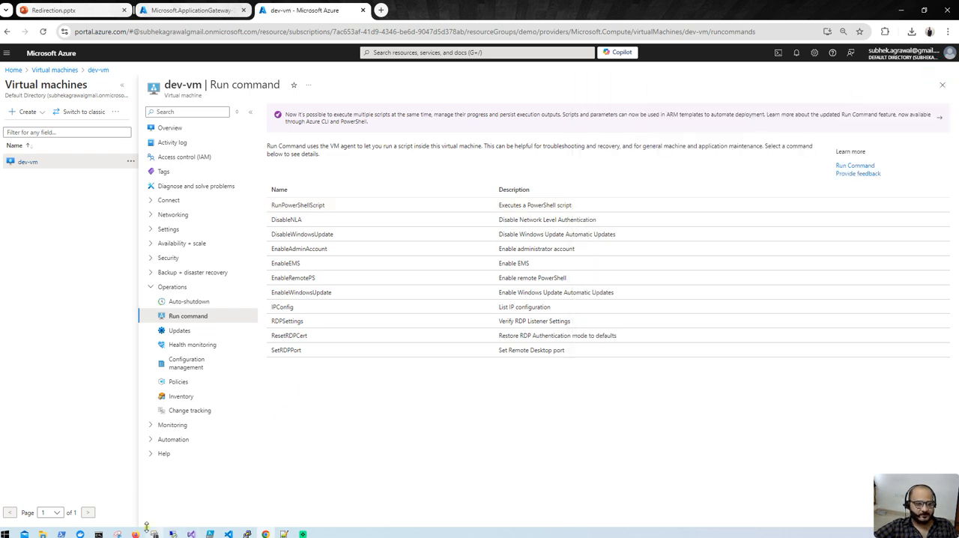
- Switch to the dev-vm Remote Desktop session and move its restored window so the whole remote screen is in view
click(172, 534)
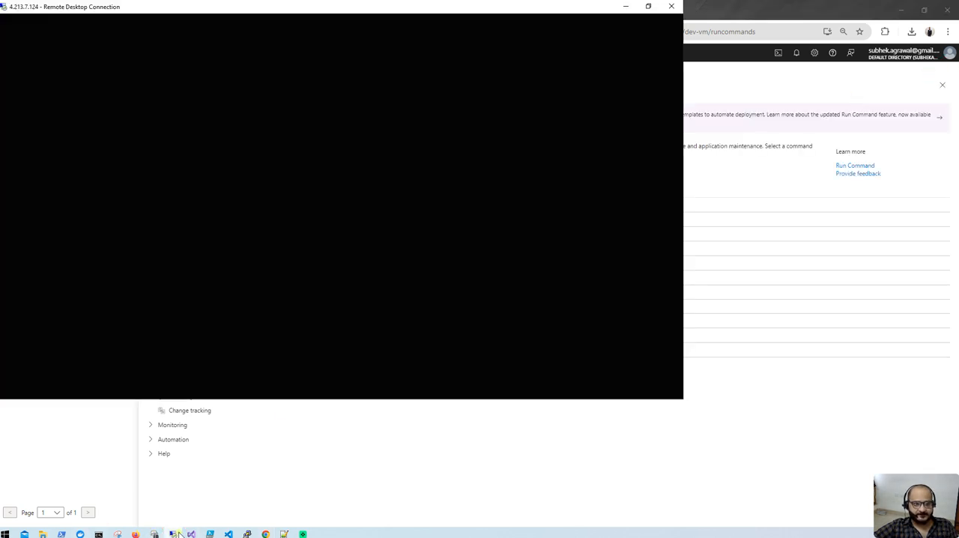
click(648, 9)
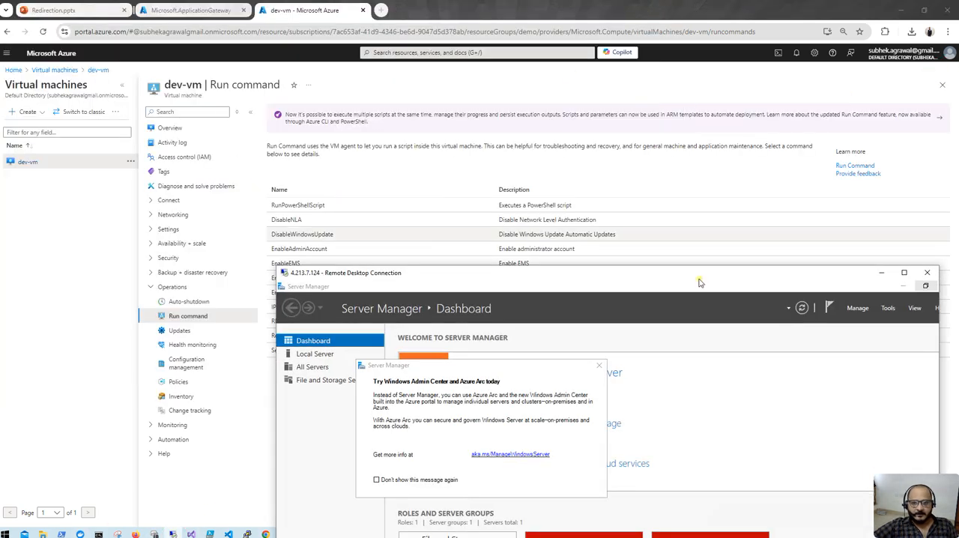
click(903, 272)
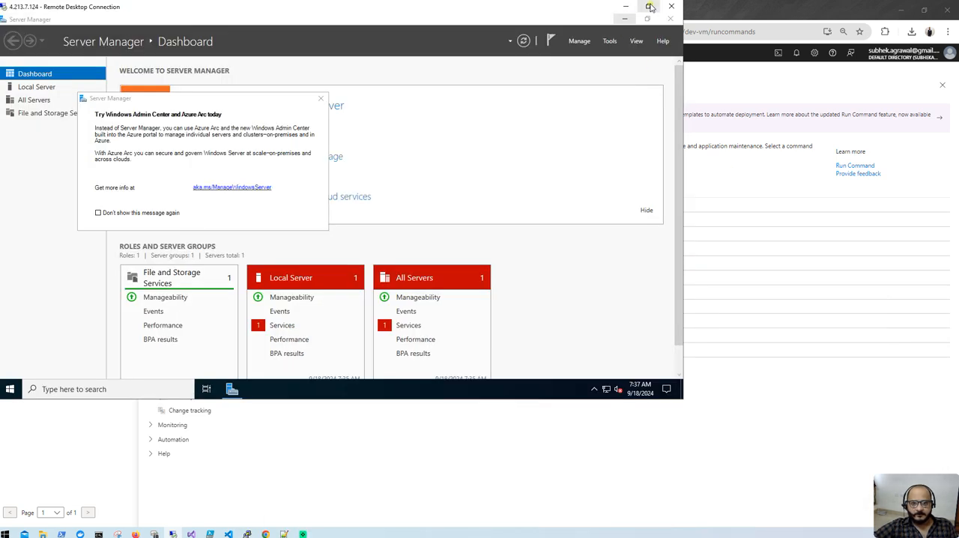
click(648, 7)
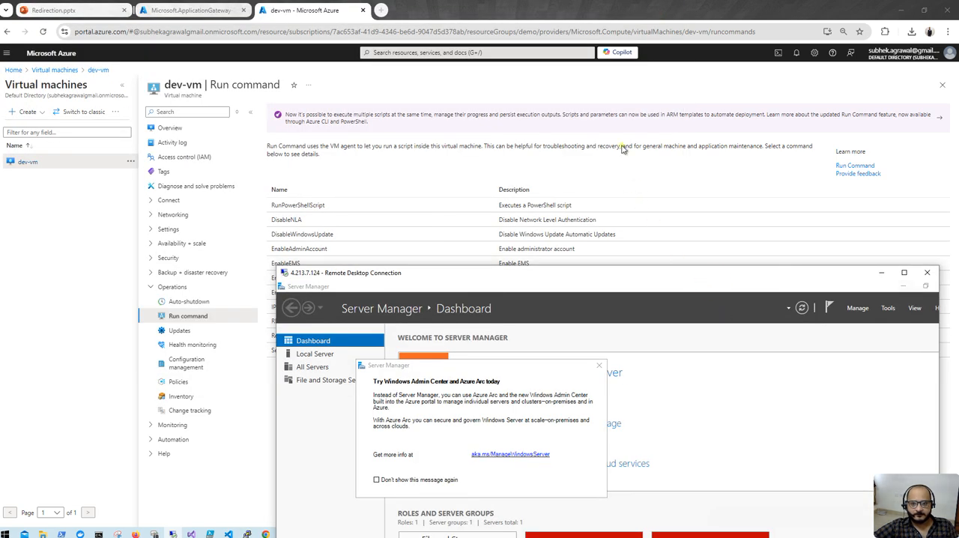
drag(660, 274, 572, 108)
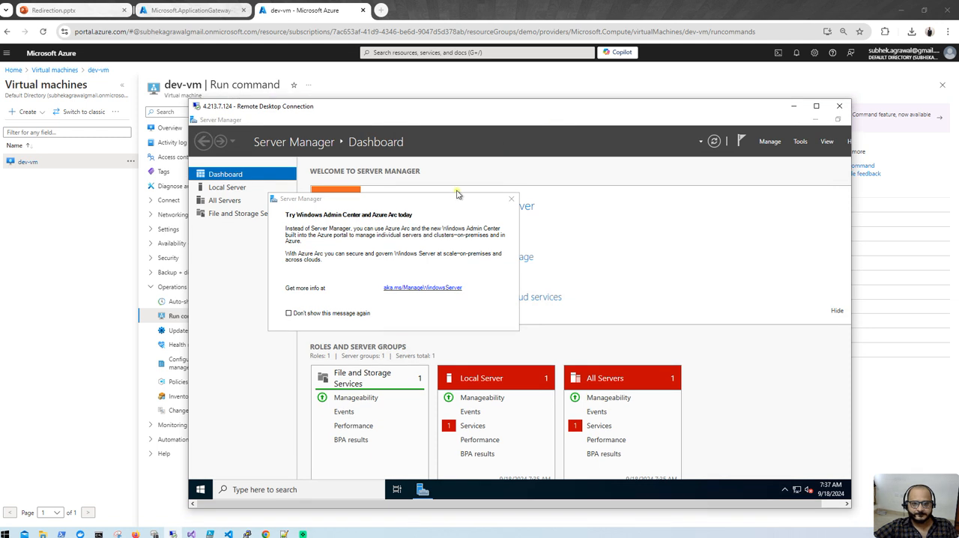
- Check in the Add Roles and Features Wizard whether the Web Server (IIS) role is installed on dev-vm, leaving without changes
click(509, 200)
click(470, 241)
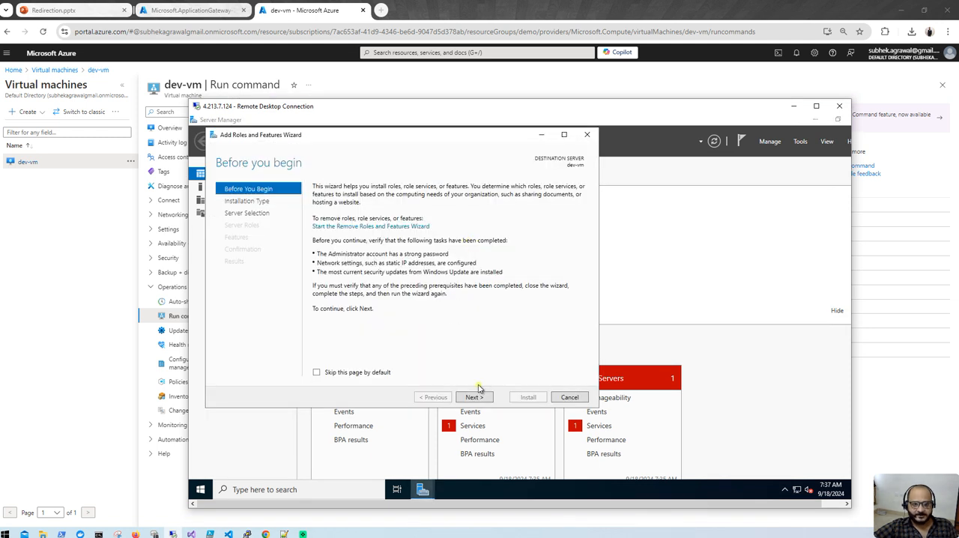
click(473, 397)
click(473, 397)
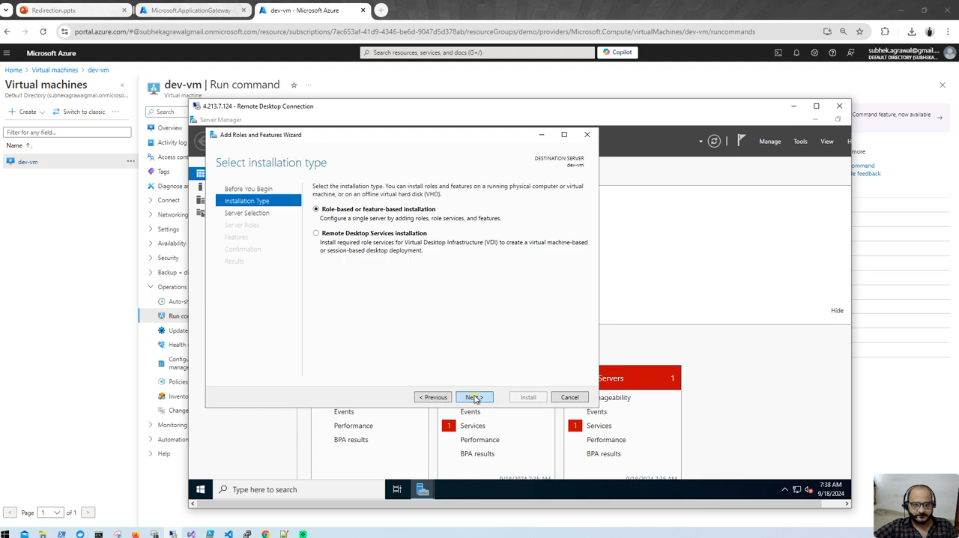
click(475, 398)
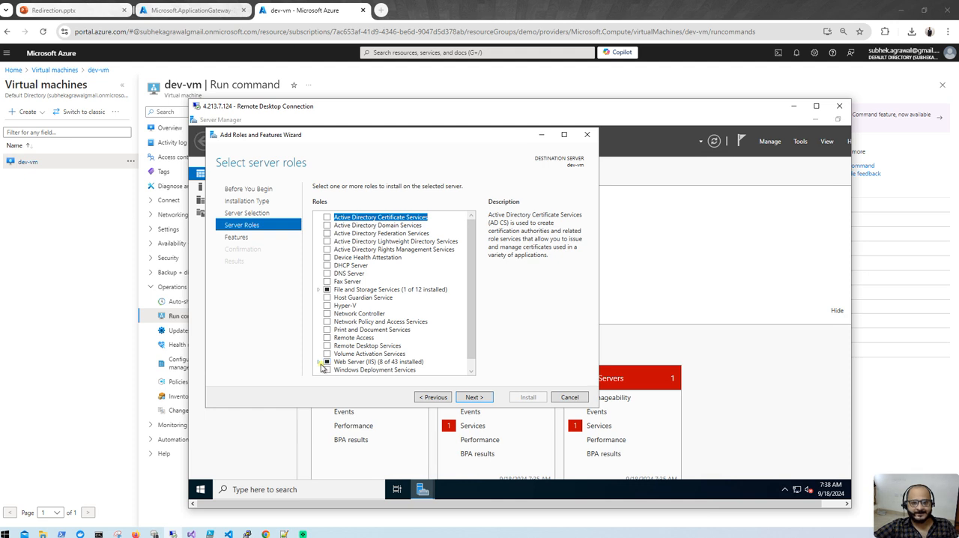
click(566, 397)
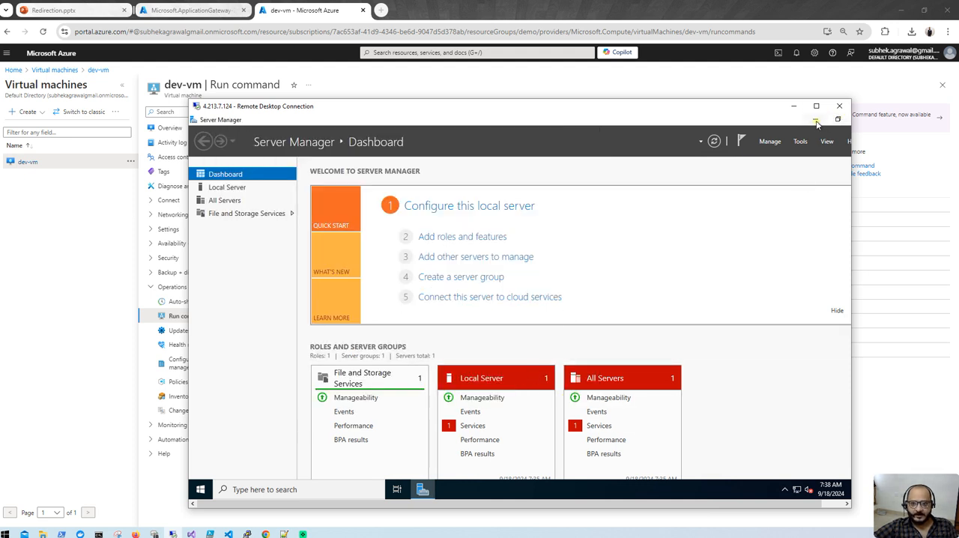
- Minimize Server Manager, launch Microsoft Edge on dev-vm and complete its first-run setup without signing in
click(815, 120)
click(204, 188)
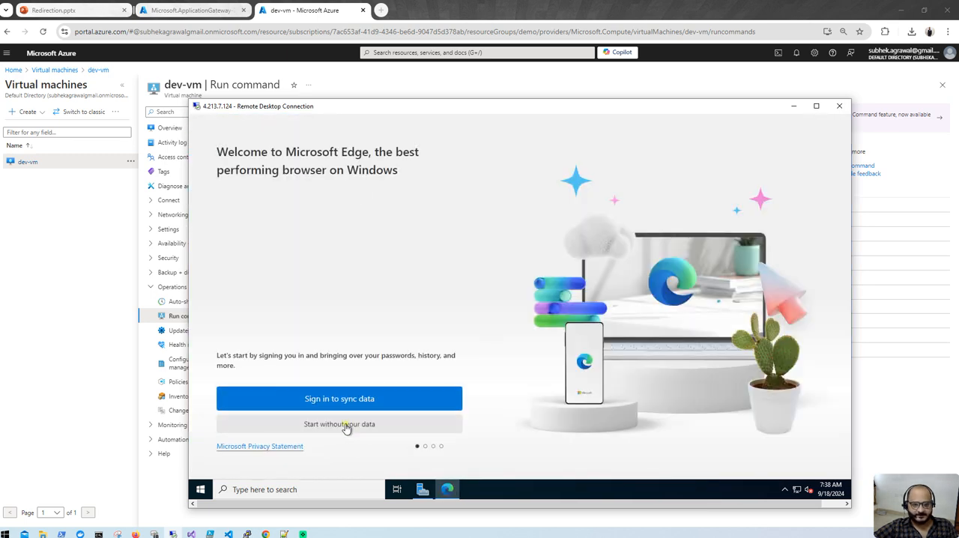
click(345, 424)
click(270, 426)
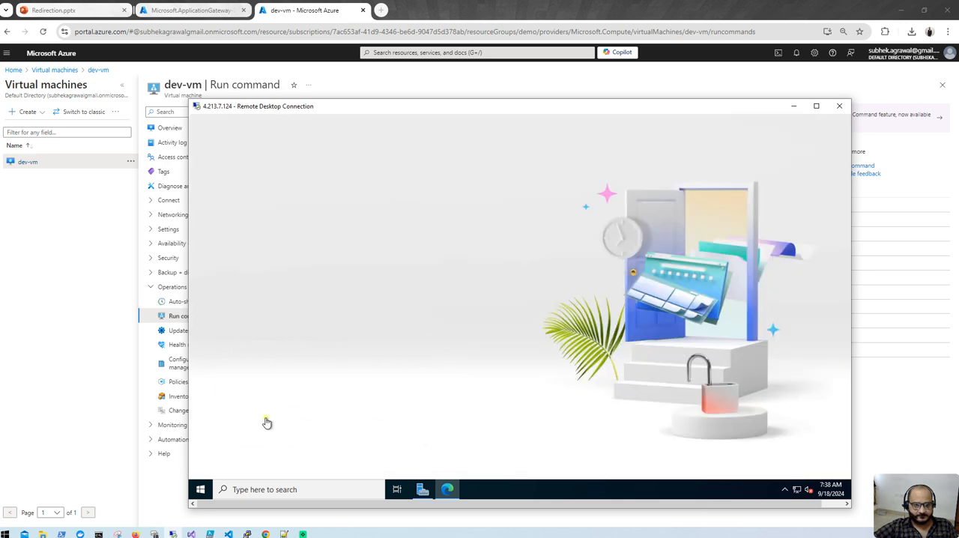
click(284, 420)
click(285, 424)
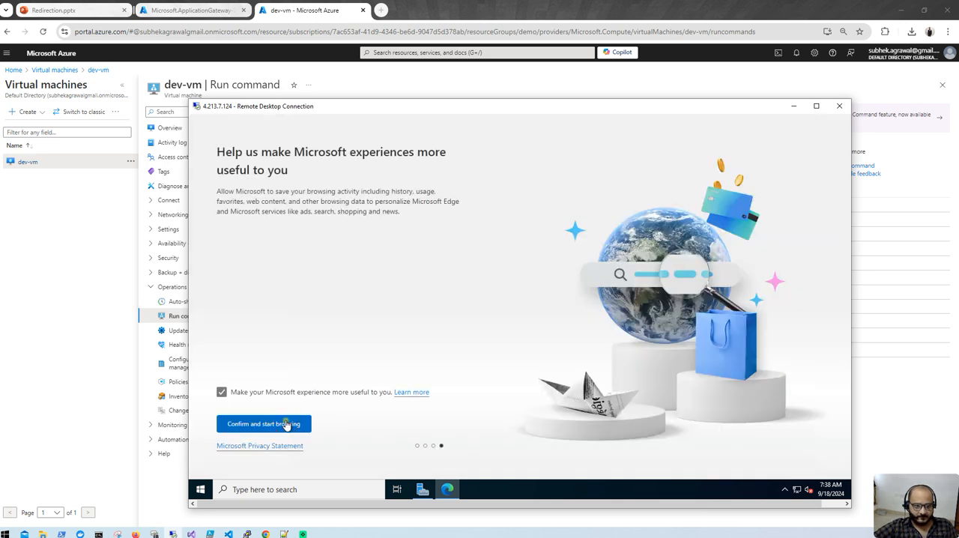
click(251, 428)
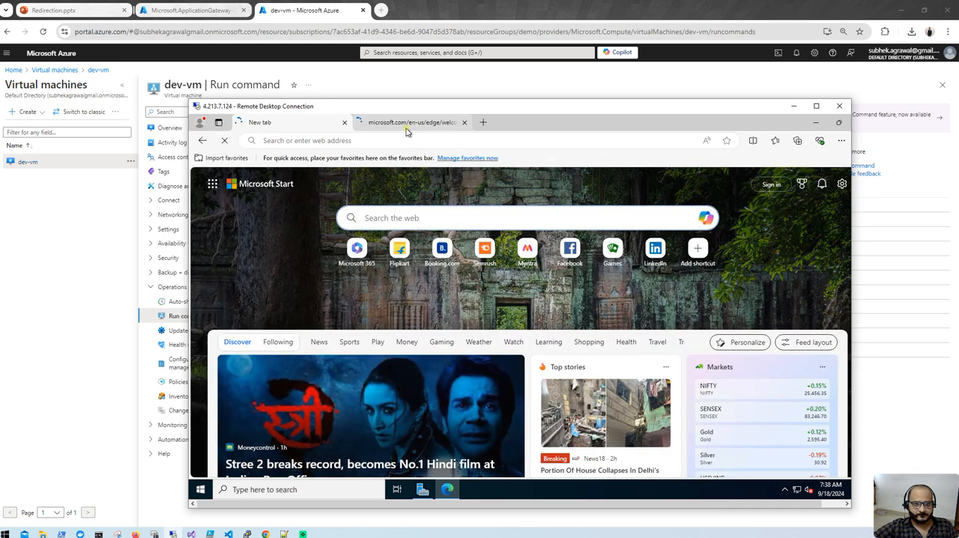
- Load localhost in a new Edge tab on dev-vm to check the IIS default page
click(407, 128)
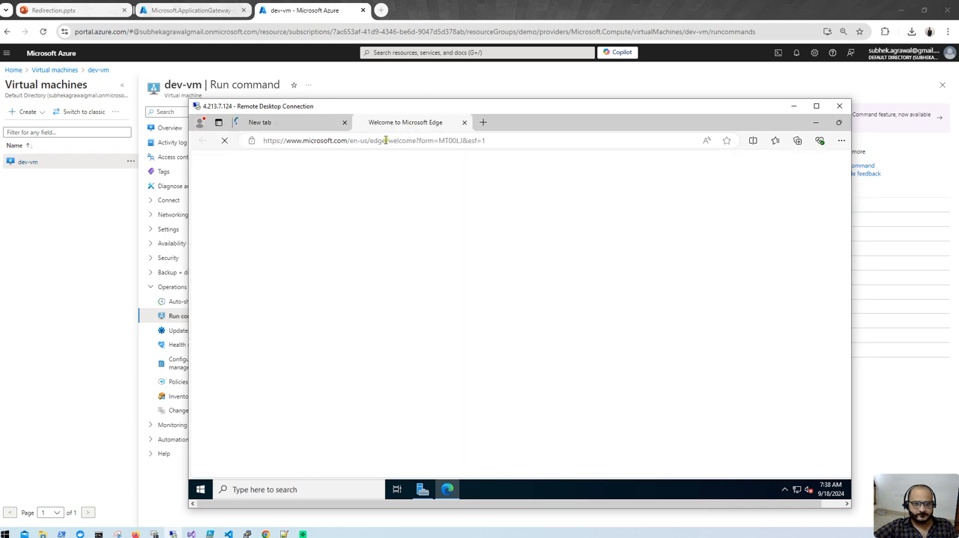
click(484, 124)
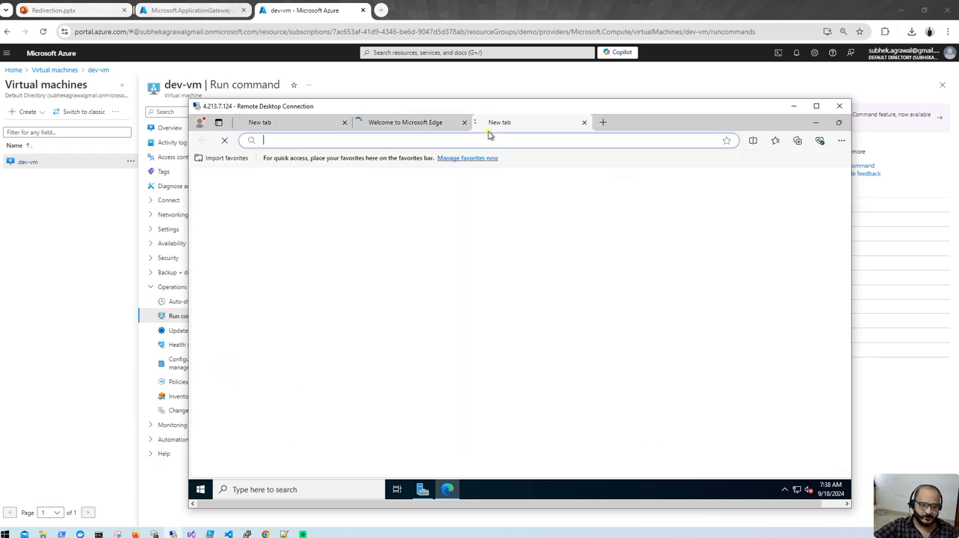
text(localhost)
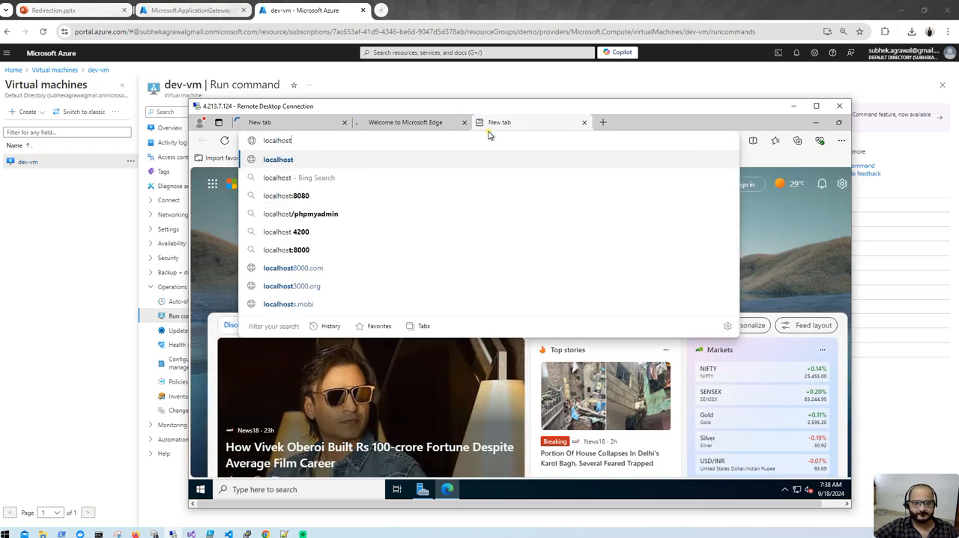
key(Return)
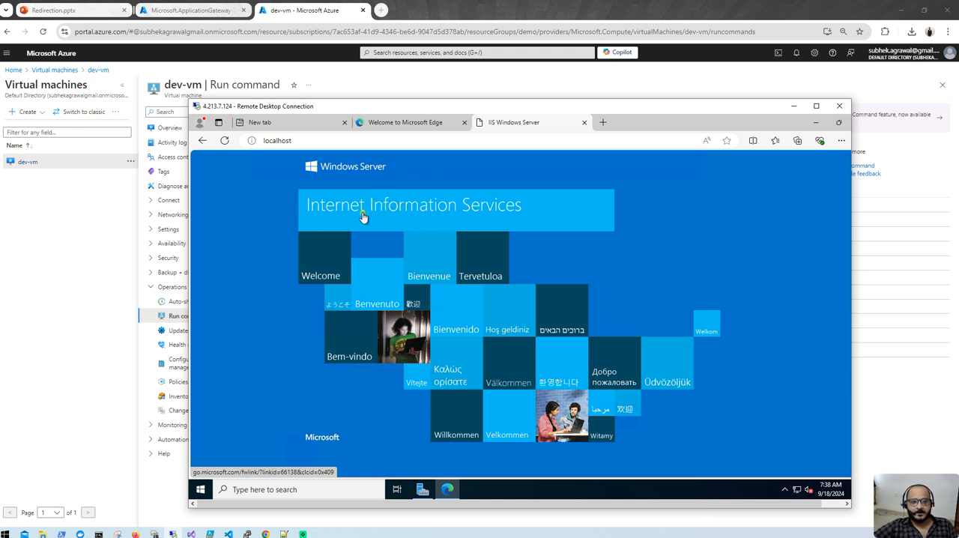
- Minimize Edge and browse in File Explorer on dev-vm to the C:\inetpub\wwwroot folder
click(815, 122)
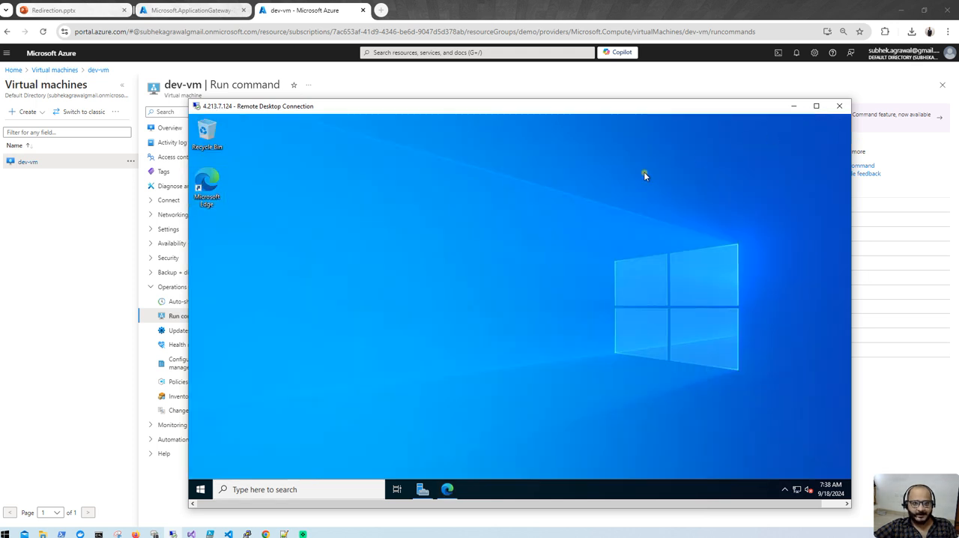
click(200, 489)
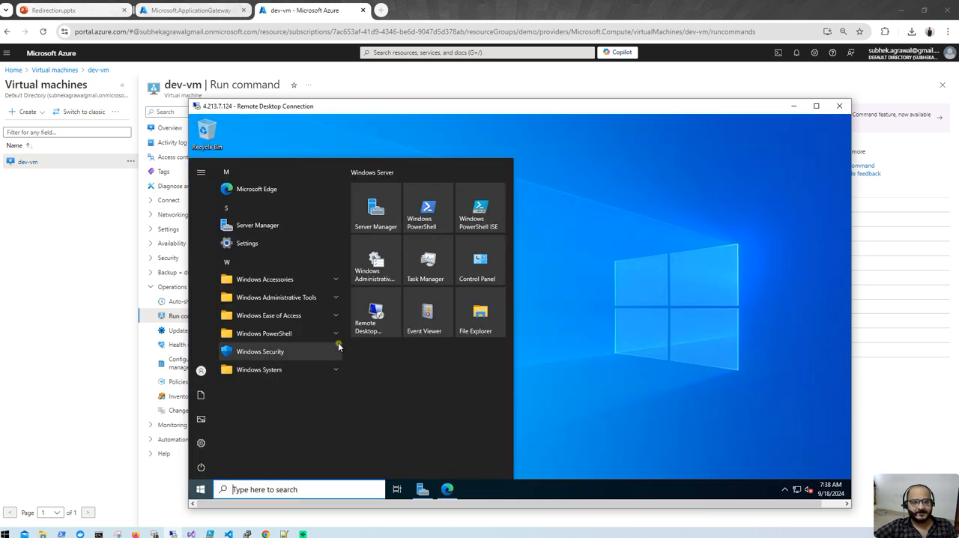
click(472, 322)
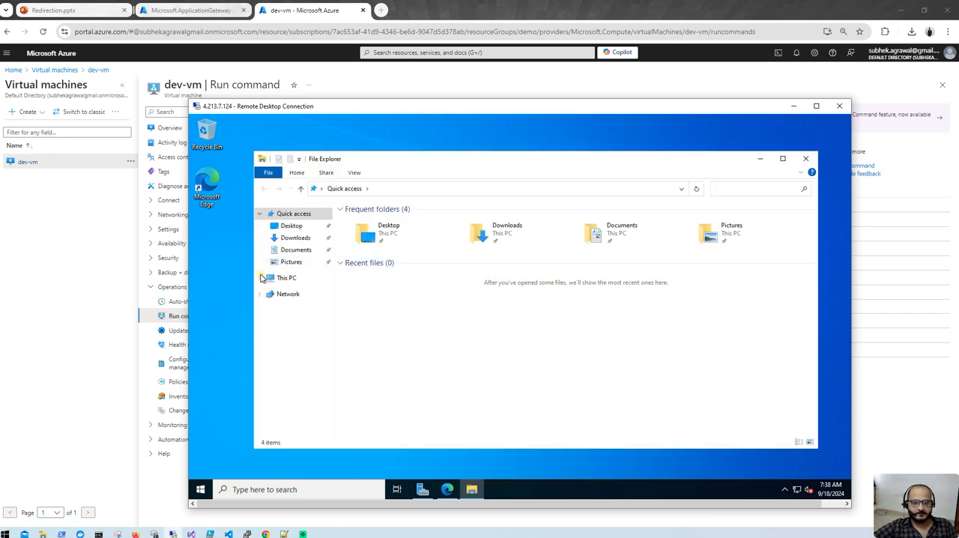
click(284, 277)
double_click(421, 330)
double_click(400, 219)
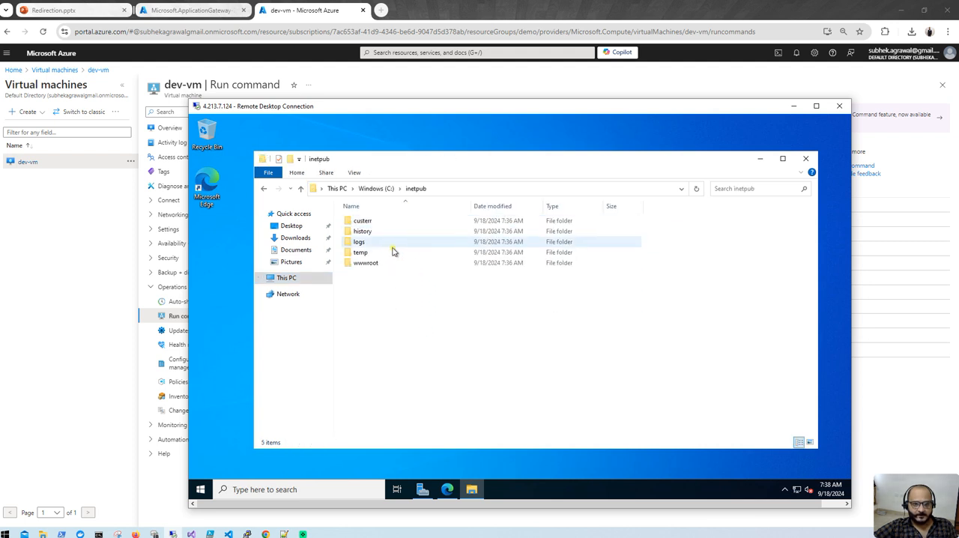
click(380, 265)
double_click(385, 263)
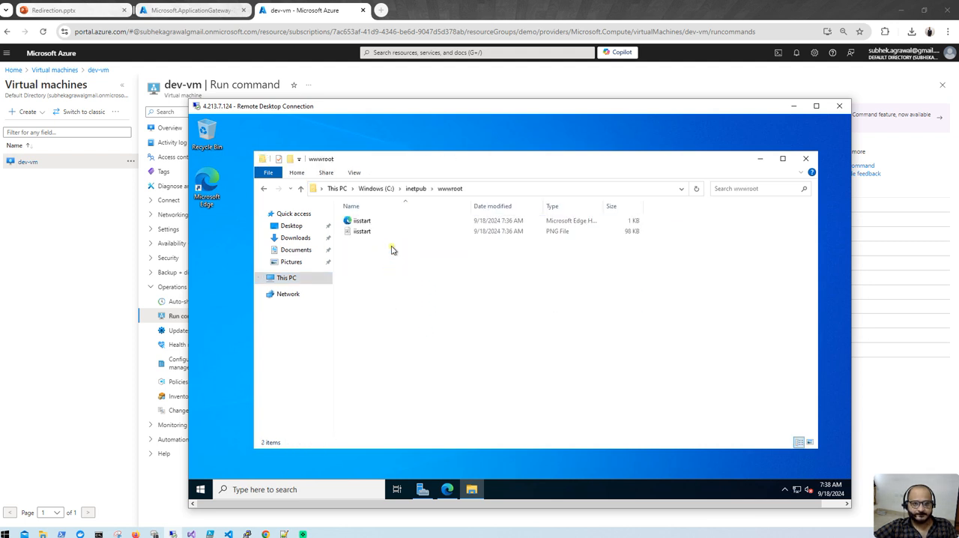
- Open the iisstart HTML file from wwwroot in Notepad
click(398, 222)
right_click(398, 222)
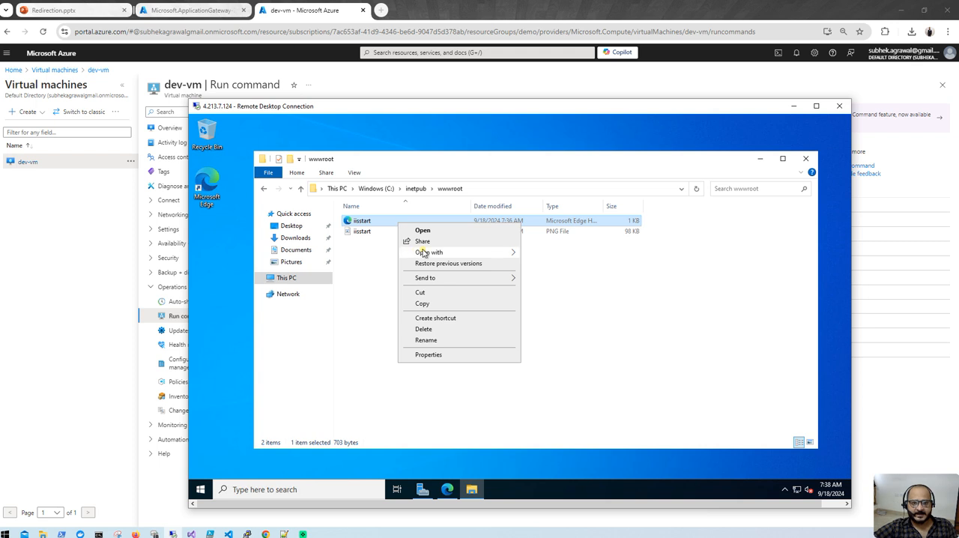
mouse_move(429, 253)
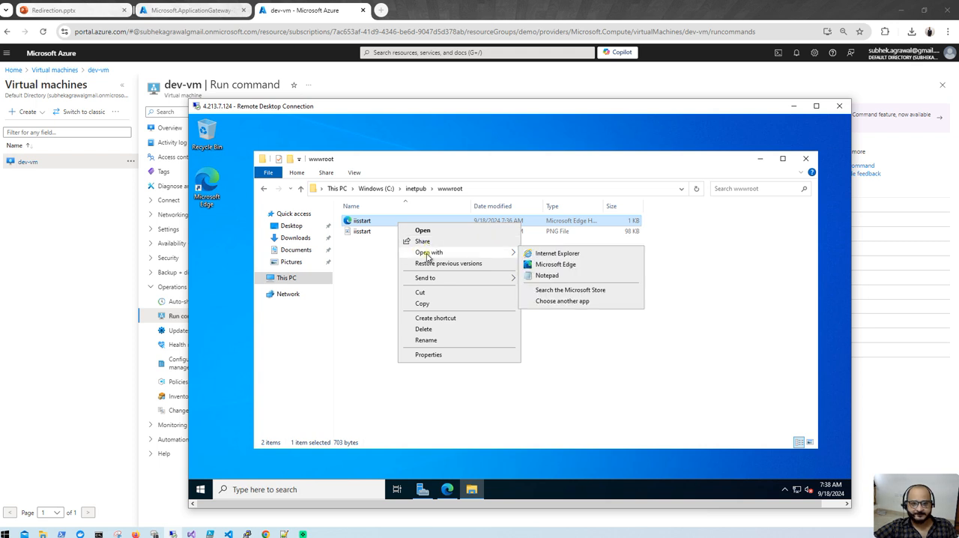
click(534, 276)
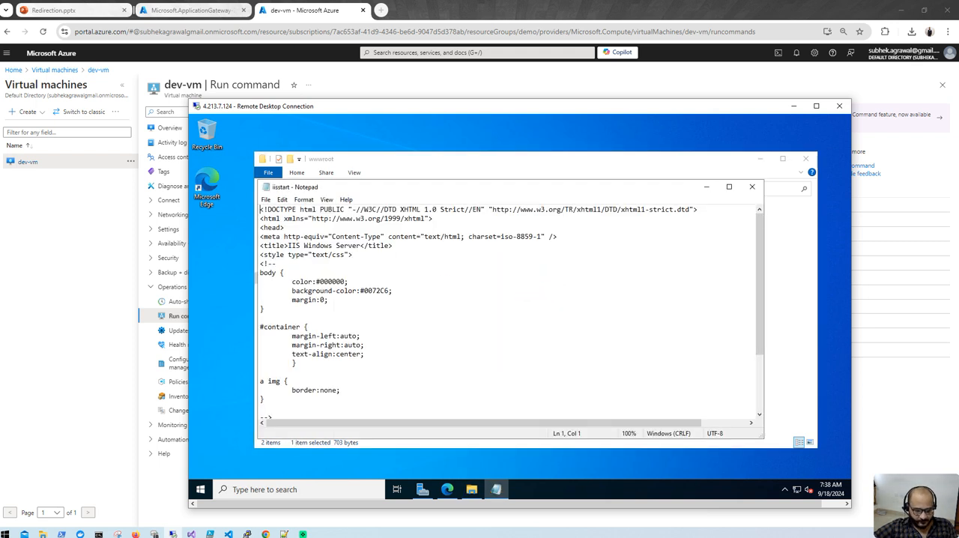
- Replace all of iisstart's content with the copied "Welcome to Dev Virtual Machine" HTML page, save the file and close Notepad
click(43, 534)
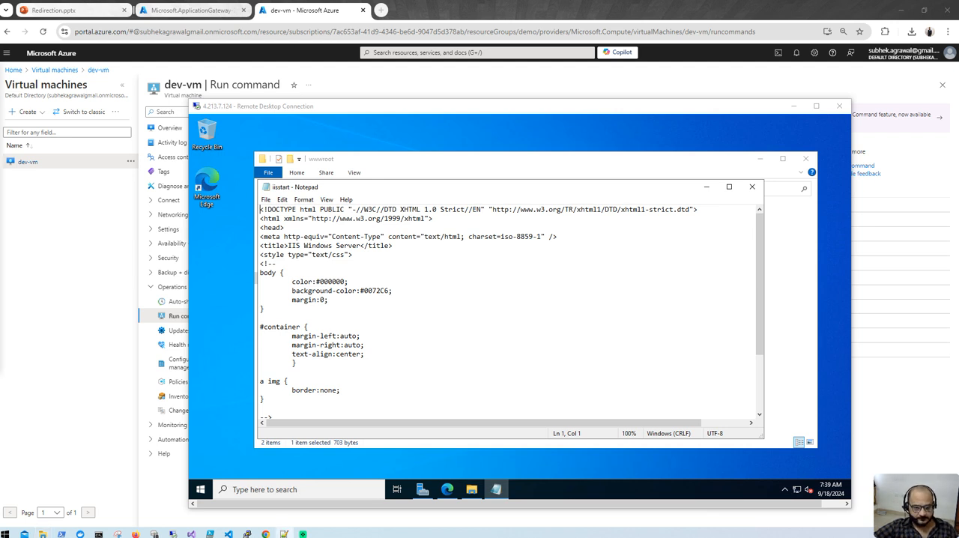
click(388, 349)
key(ctrl+a)
key(ctrl+v)
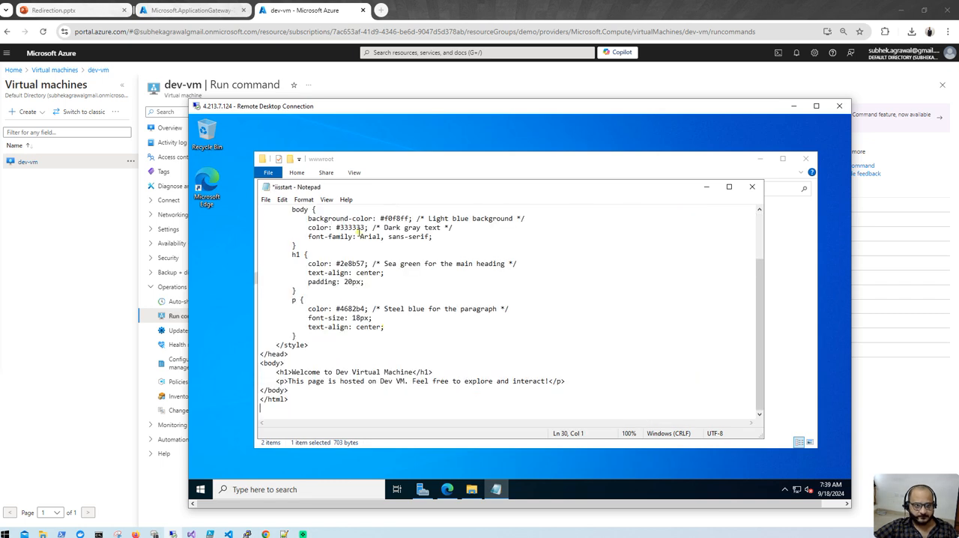
click(265, 200)
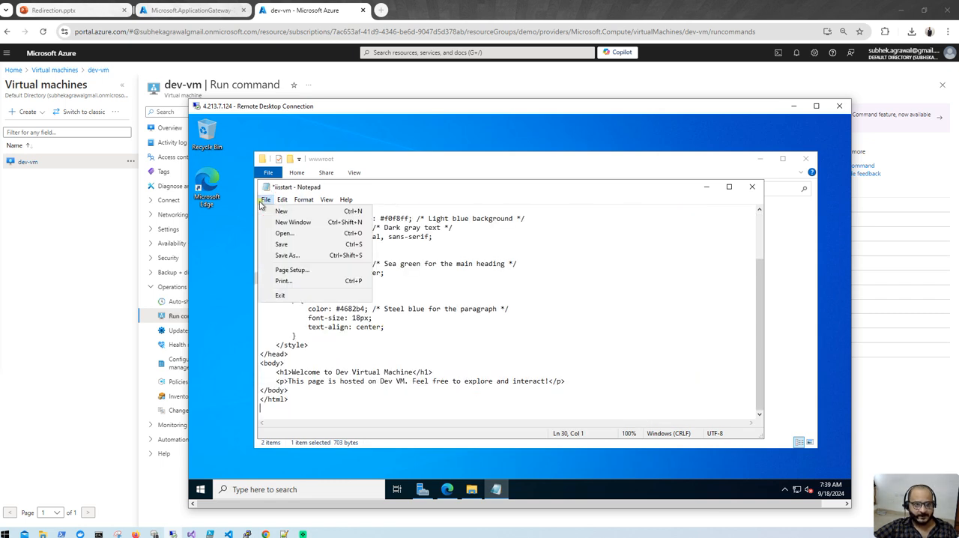
click(281, 244)
click(752, 186)
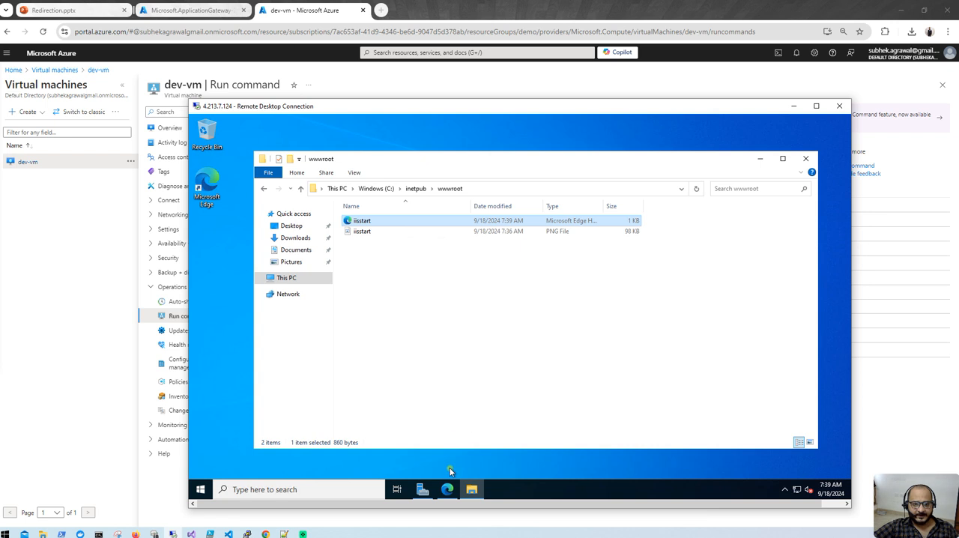
- Reload the localhost page in Edge on dev-vm to check the new welcome page
click(447, 489)
click(225, 141)
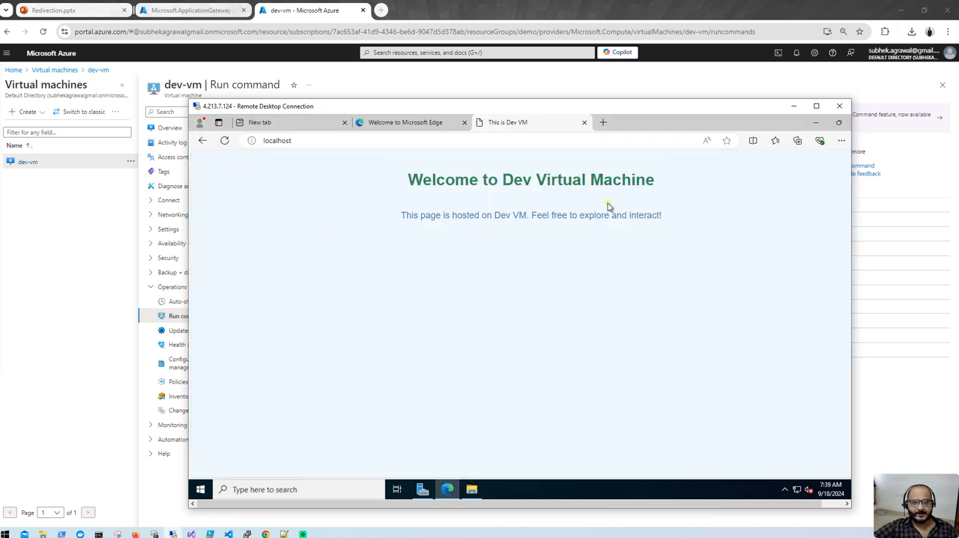
click(315, 142)
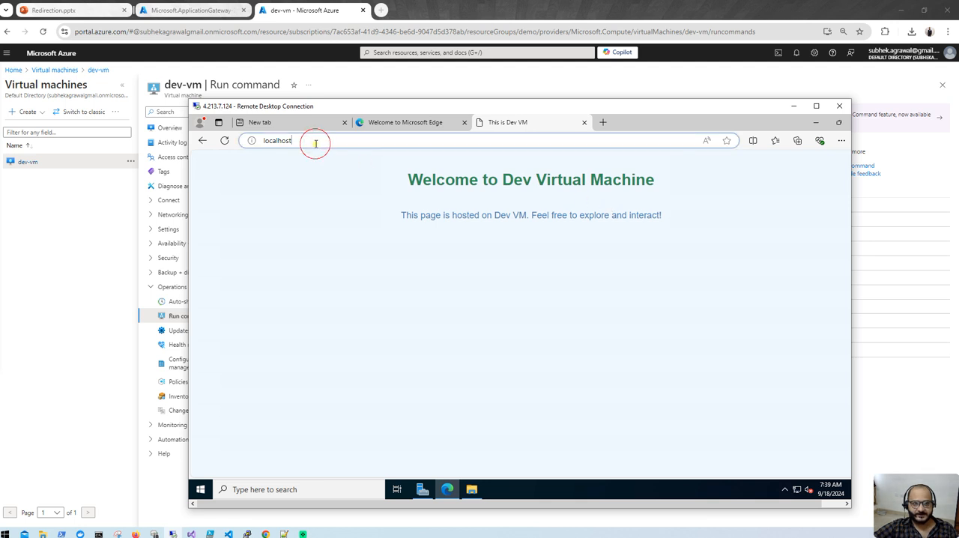
click(315, 143)
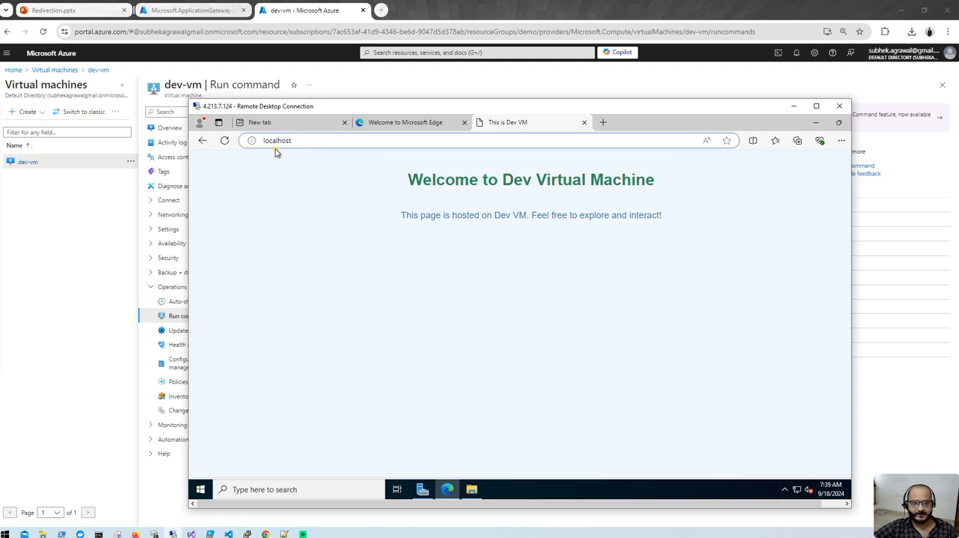
- Minimize the remote session and check the application gateway deployment's progress in the Azure portal
click(791, 111)
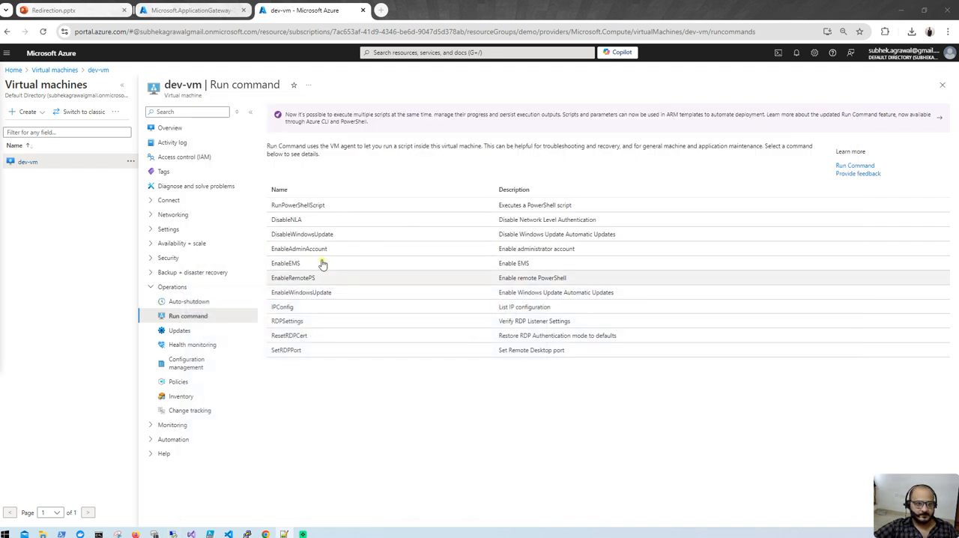
click(191, 10)
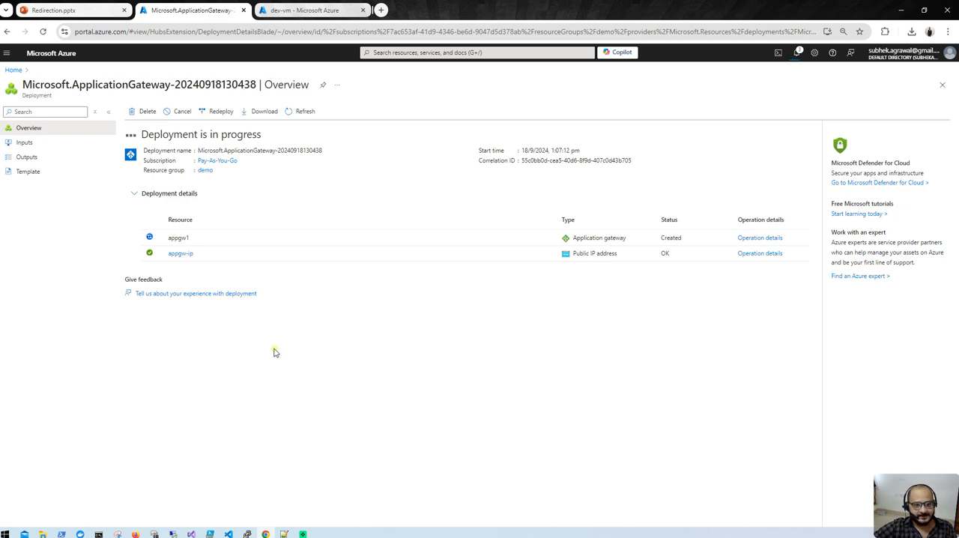
click(211, 534)
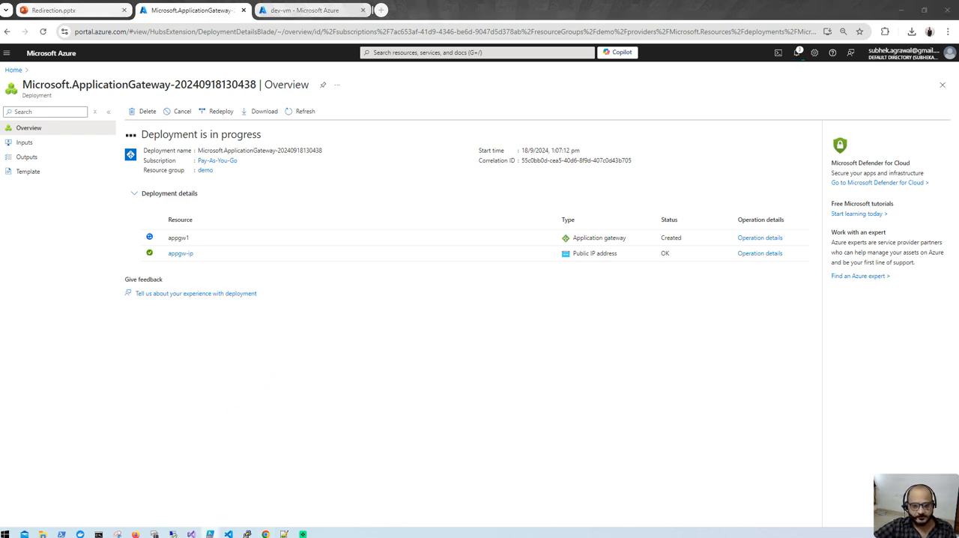
drag(0, 89, 520, 149)
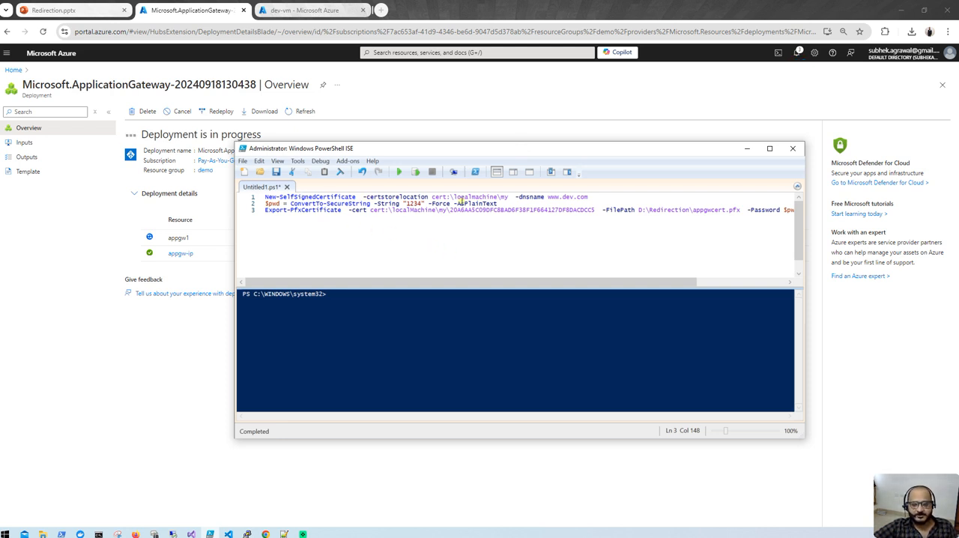
drag(430, 197, 592, 197)
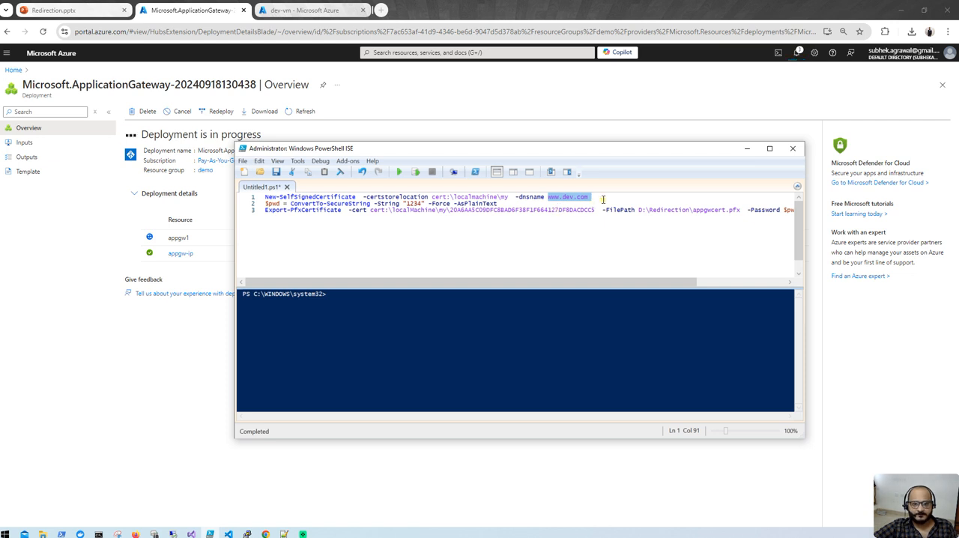
drag(603, 197, 262, 197)
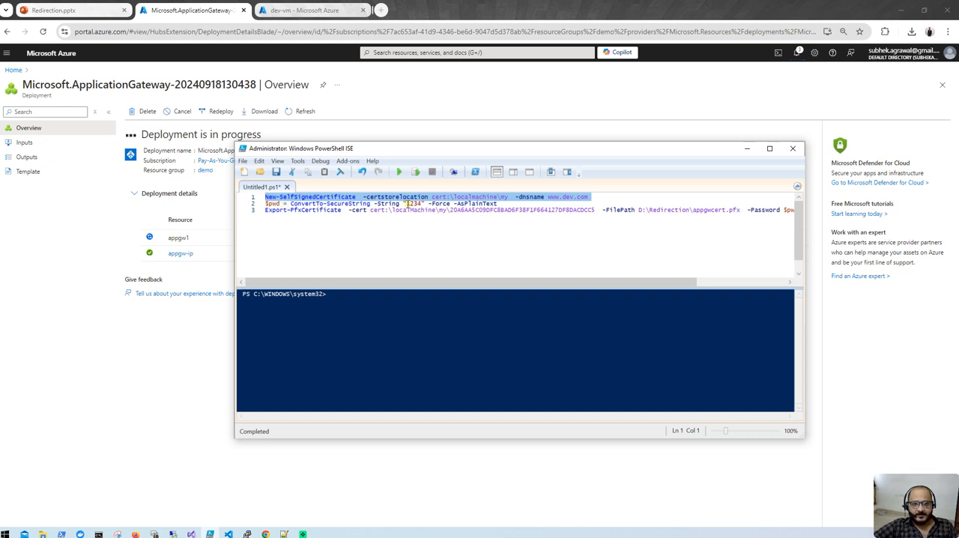
drag(404, 203, 424, 204)
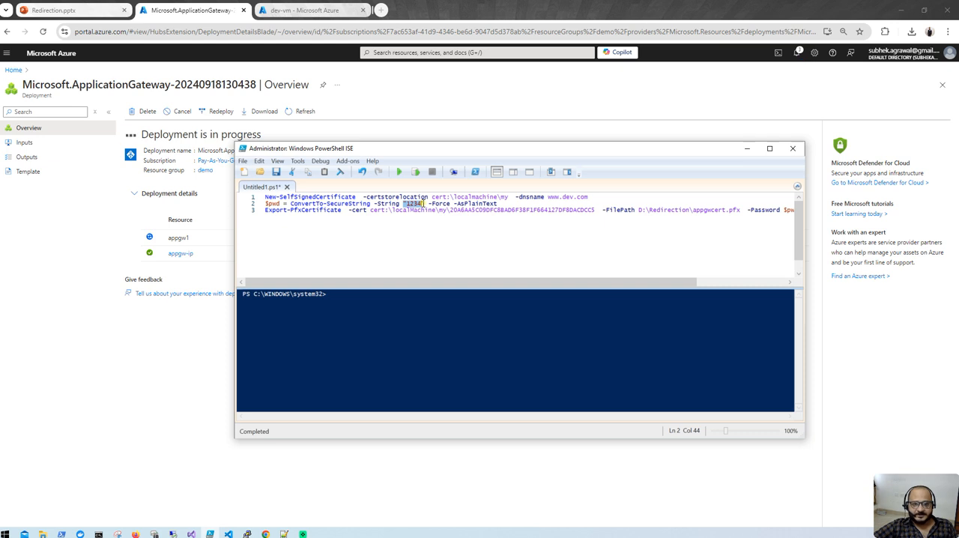
click(344, 210)
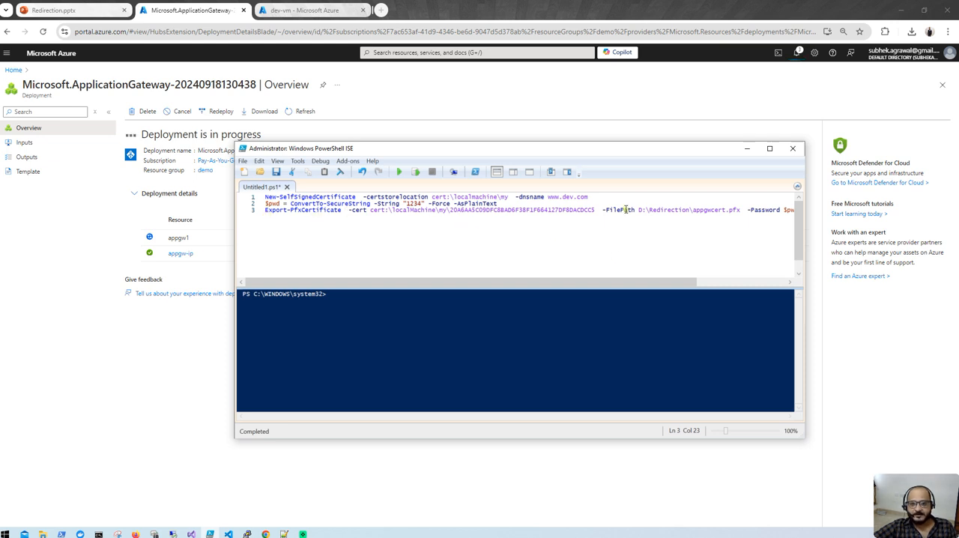
drag(637, 211, 743, 212)
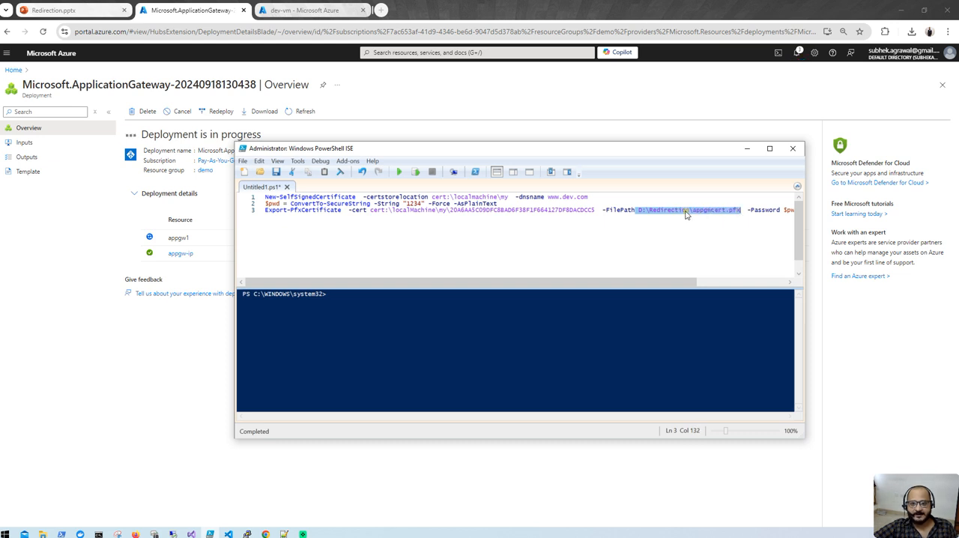
- Look up the exported appgwcert.pfx in the D:\Redirection folder in File Explorer, and minimize the window
click(32, 529)
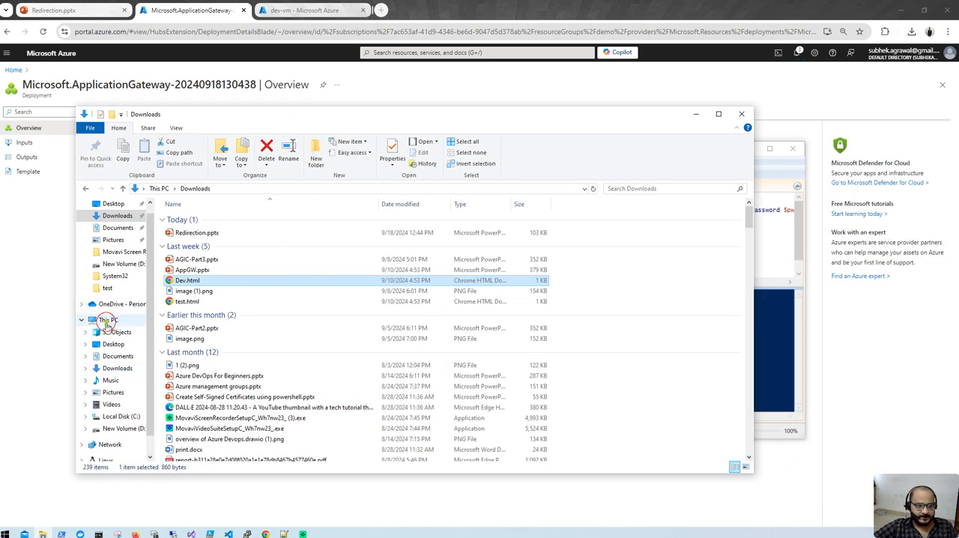
click(107, 320)
double_click(353, 303)
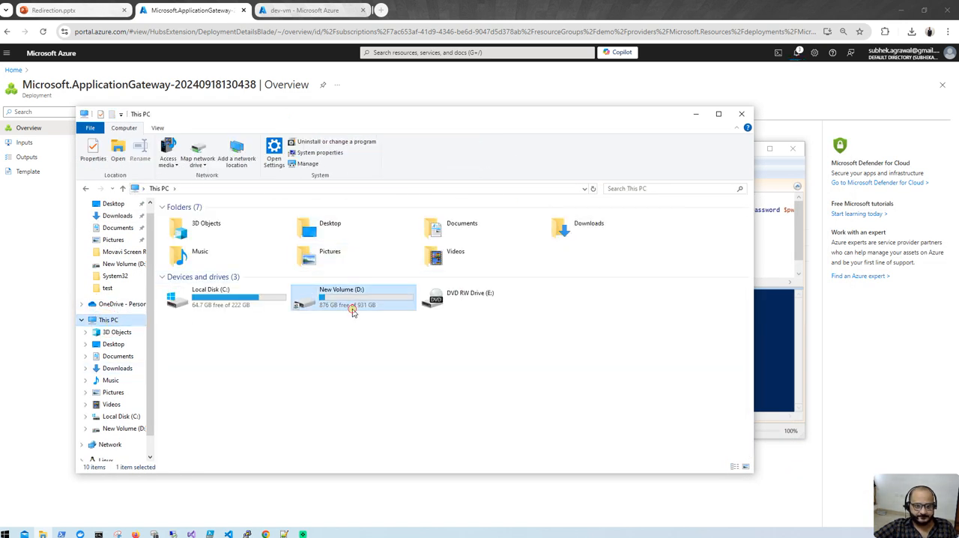
double_click(215, 376)
click(203, 188)
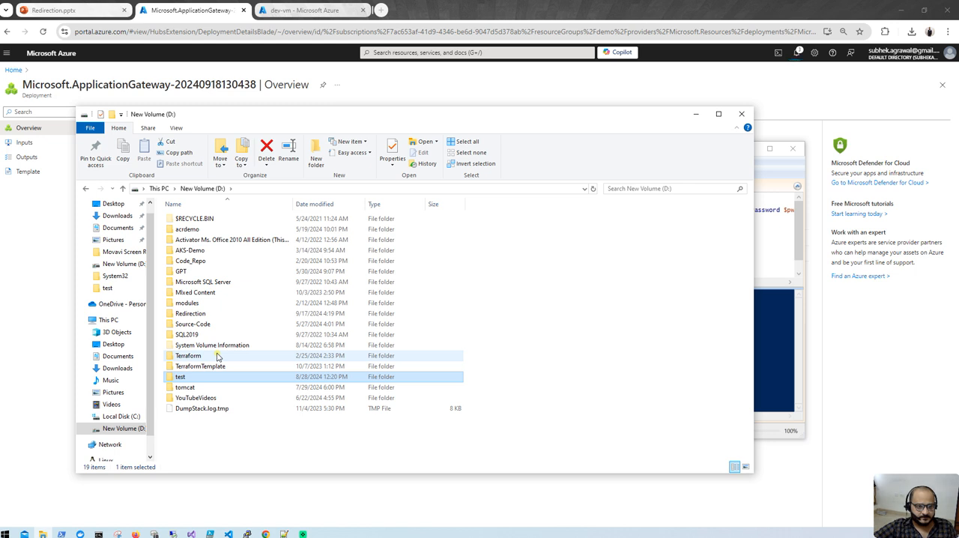
double_click(213, 314)
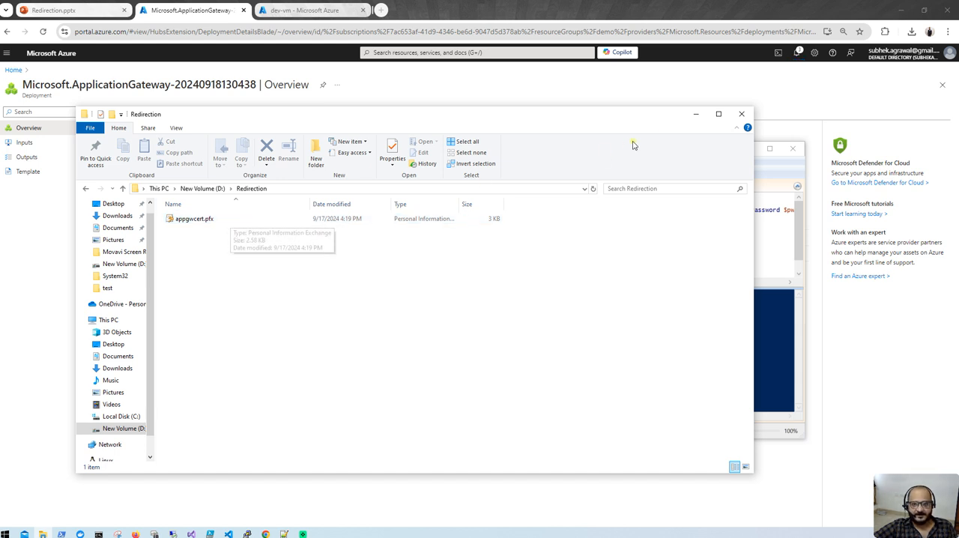
click(688, 114)
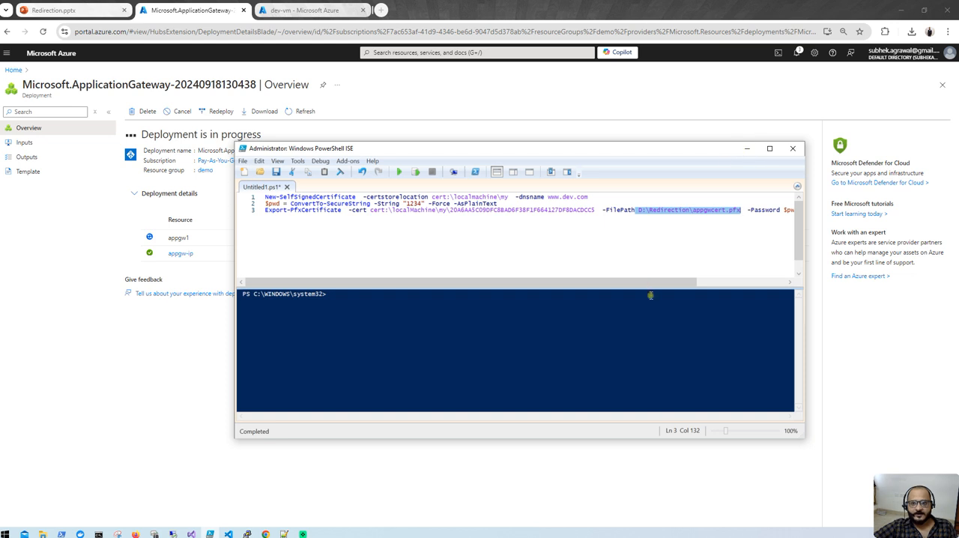
- Minimize PowerShell ISE, open appgw1 from the demo resource group in the Azure portal and copy its frontend public IP address
drag(648, 285, 441, 276)
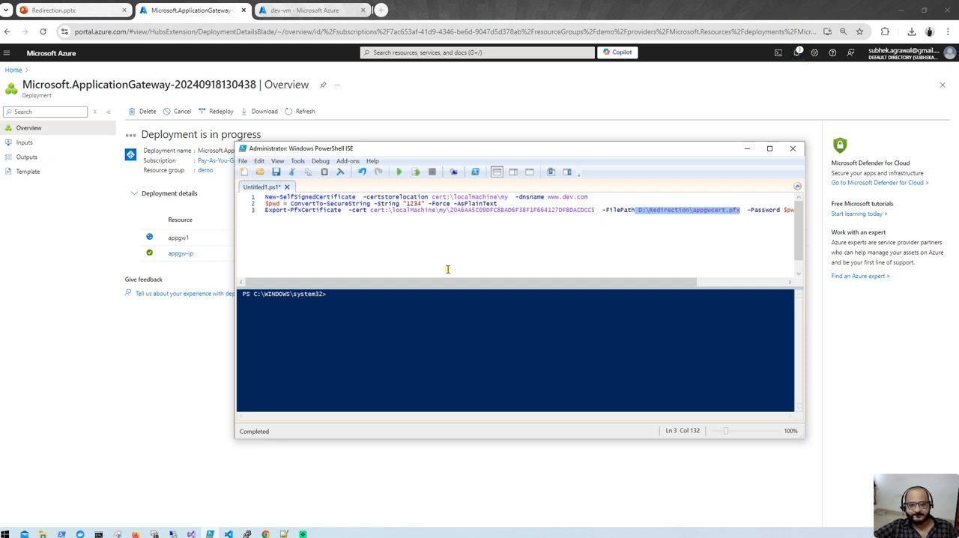
click(747, 150)
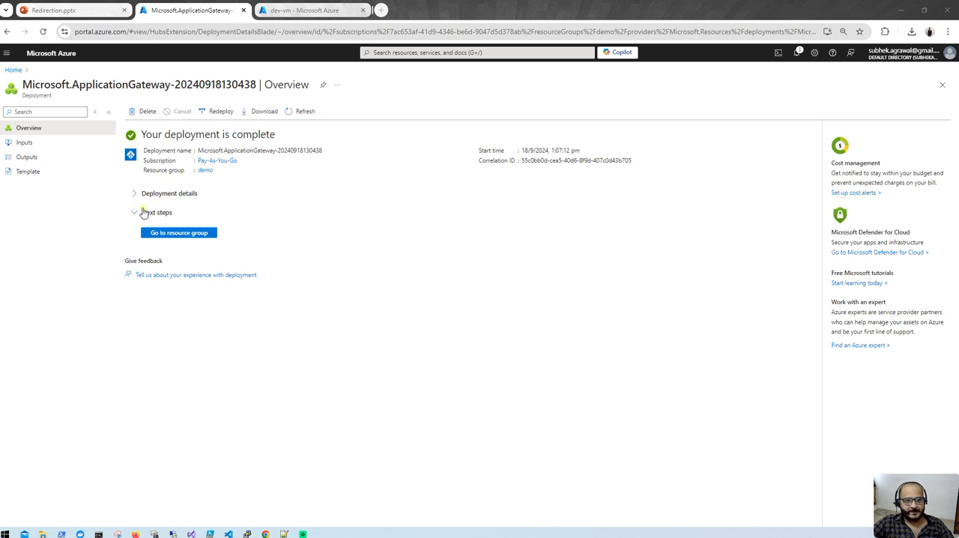
click(193, 233)
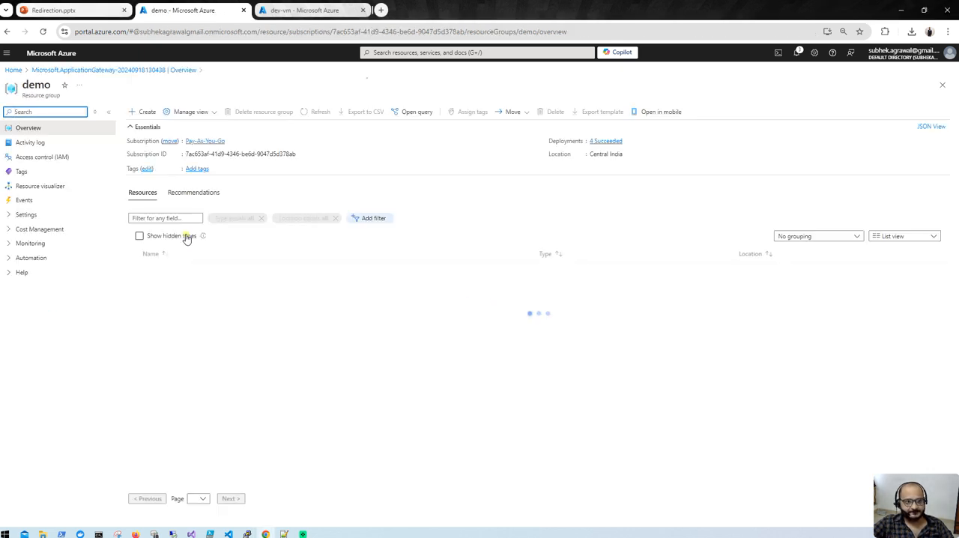
click(164, 285)
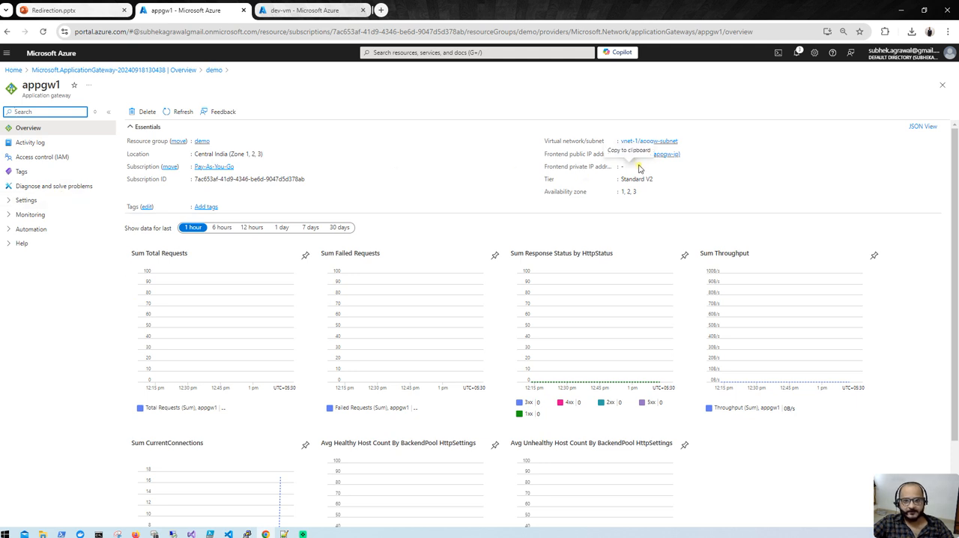
click(684, 155)
- Browse to the copied gateway address 4.224.92.30 in a new browser tab, removing the surplus text after the IP
click(381, 10)
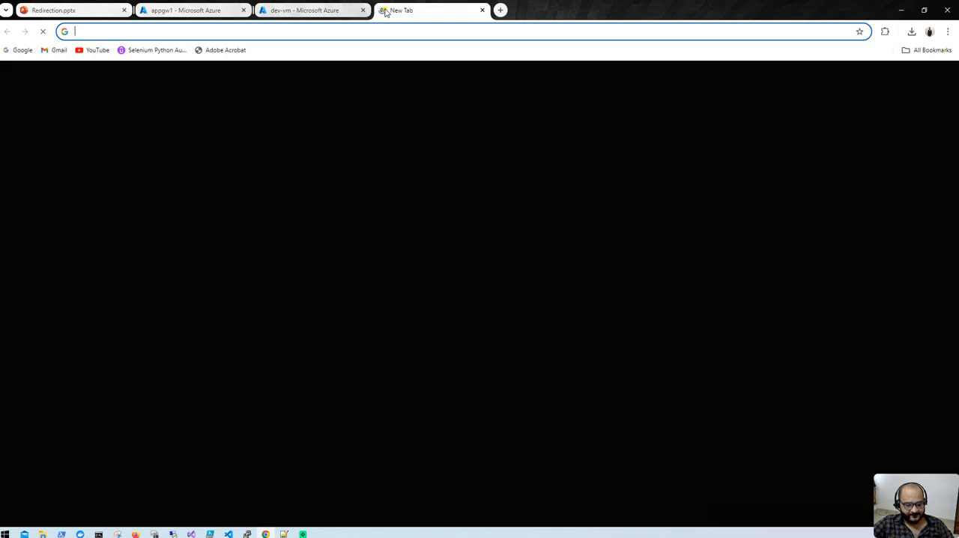
key(ctrl+v)
key(BackSpace)
key(BackSpace)
key(BackSpace)
key(BackSpace)
key(BackSpace)
key(BackSpace)
key(BackSpace)
key(BackSpace)
key(BackSpace)
key(BackSpace)
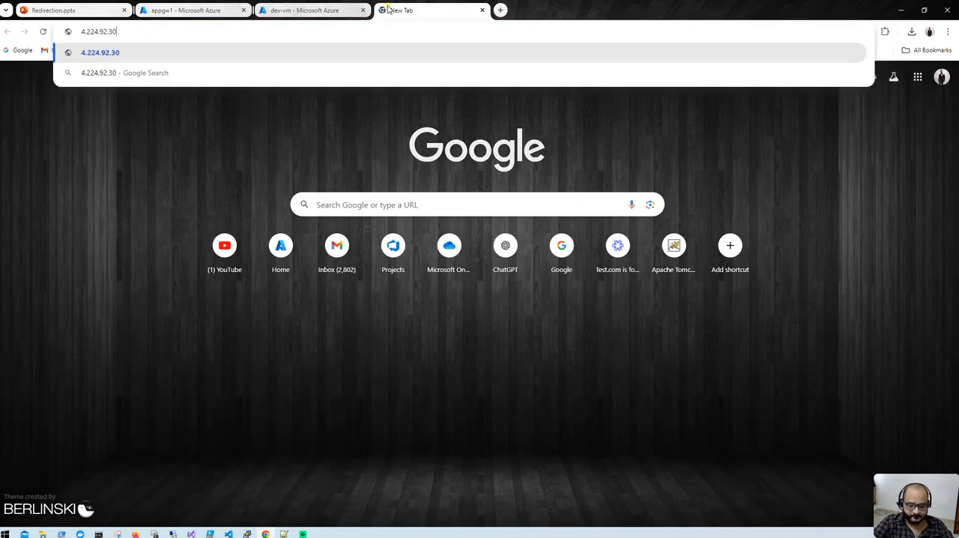
key(Return)
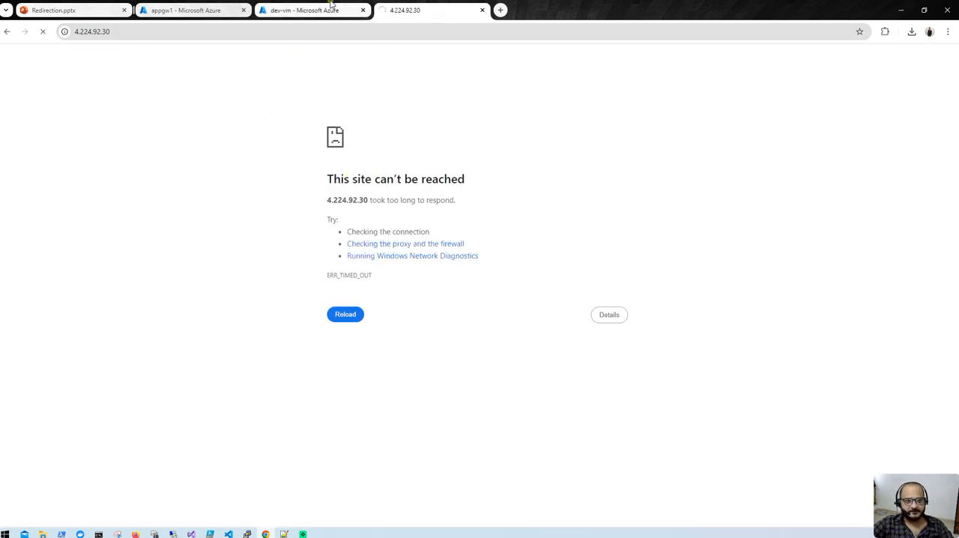
- Close the dev-vm portal tab and open the form for adding a listener to appgw1
click(305, 9)
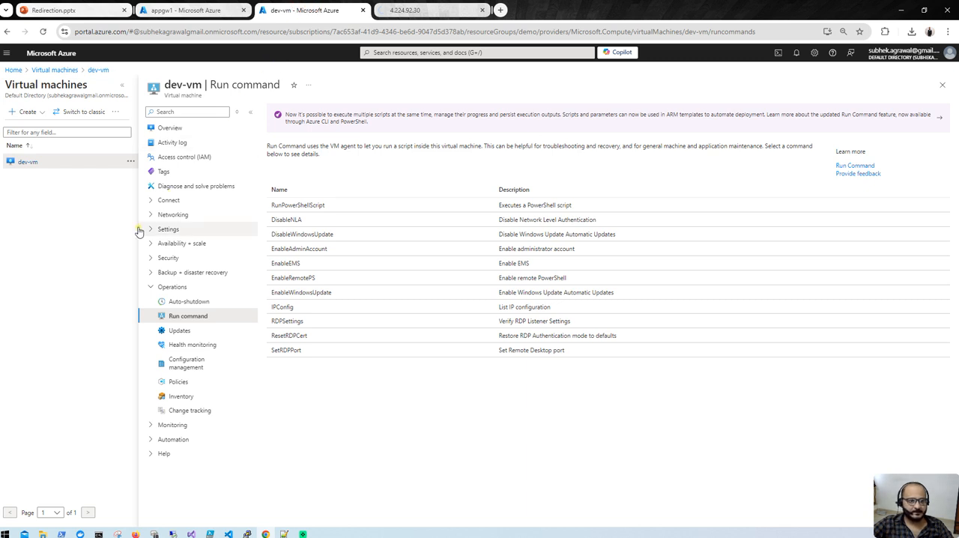
click(363, 12)
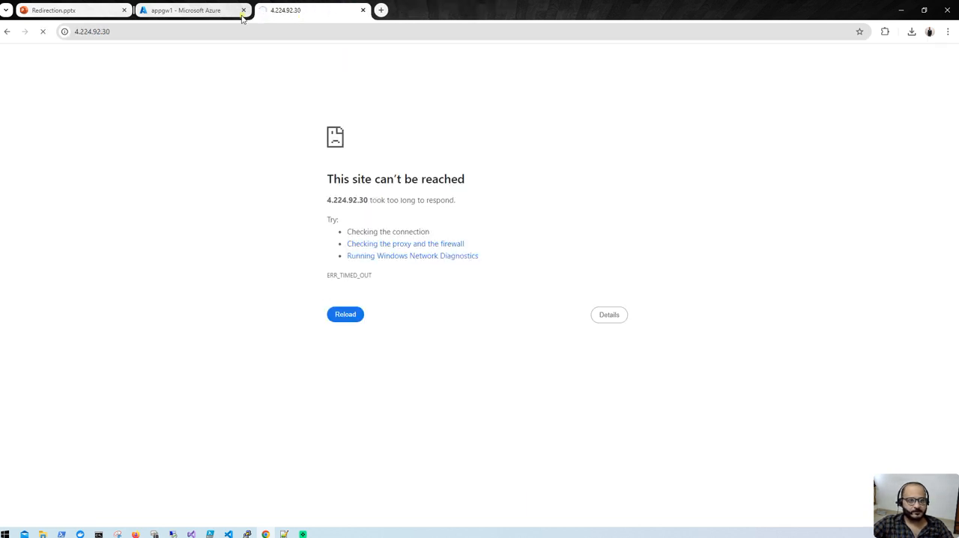
click(195, 10)
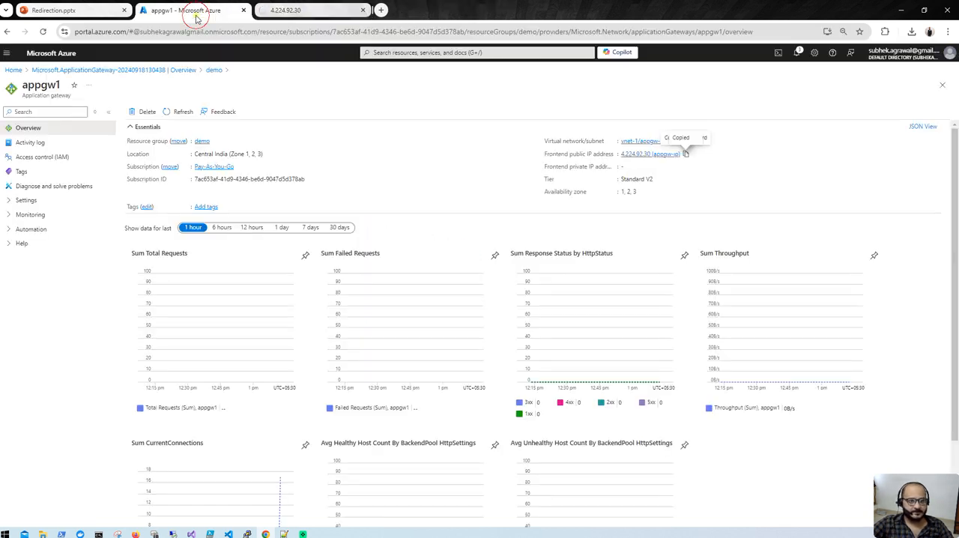
click(17, 201)
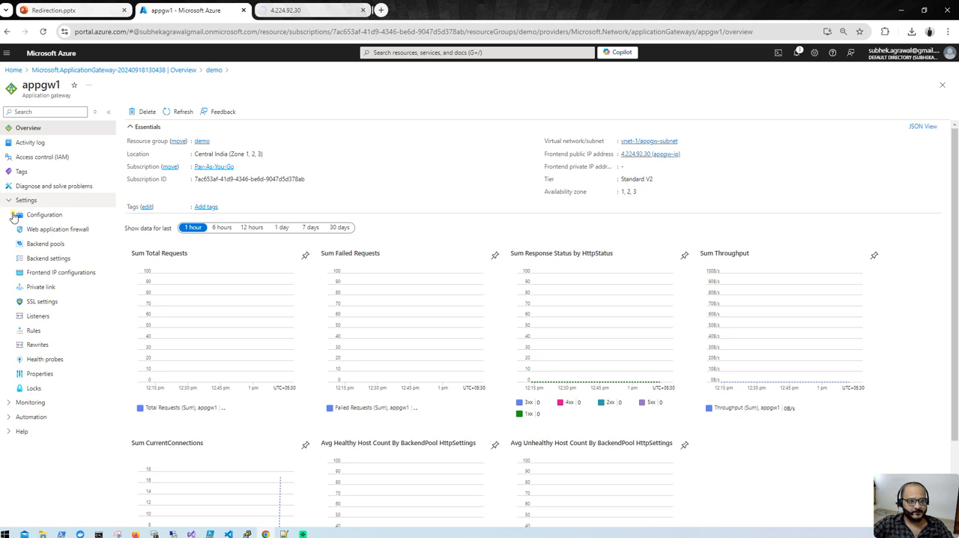
click(38, 317)
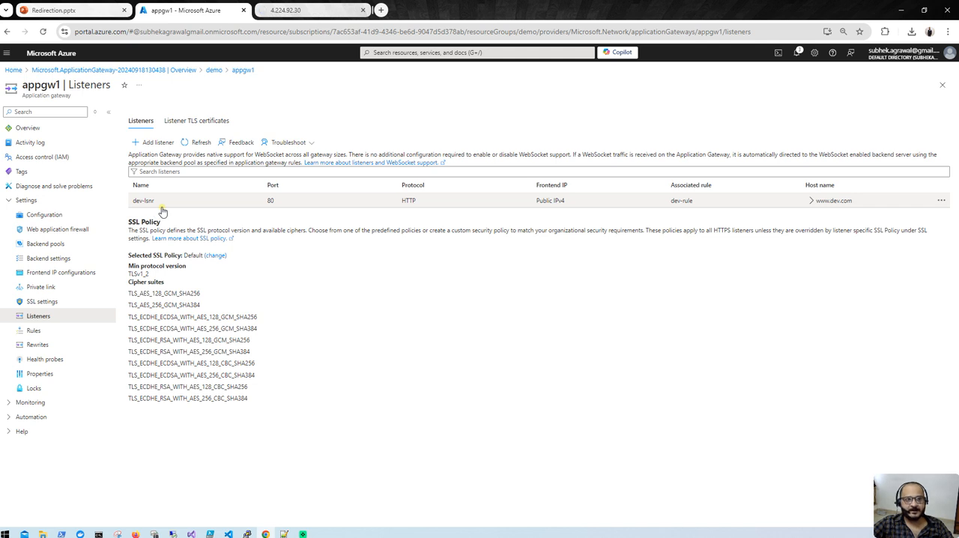
click(157, 143)
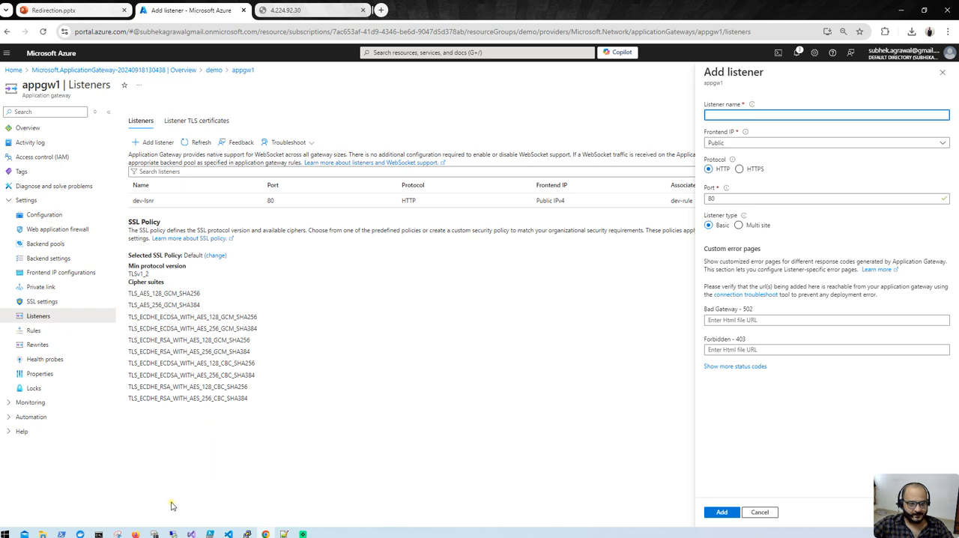
- Browse to dev.com in a new browser tab
click(381, 11)
text(dev.com)
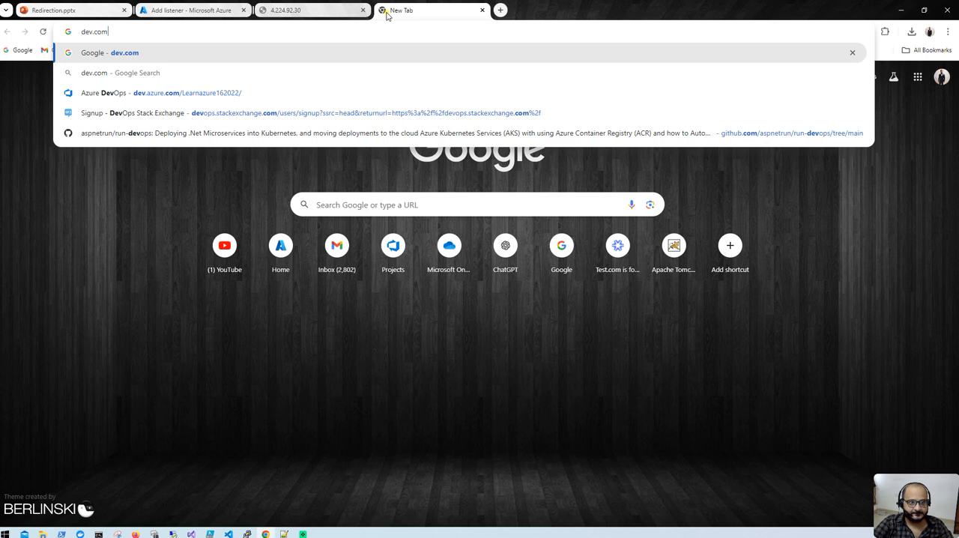
key(Return)
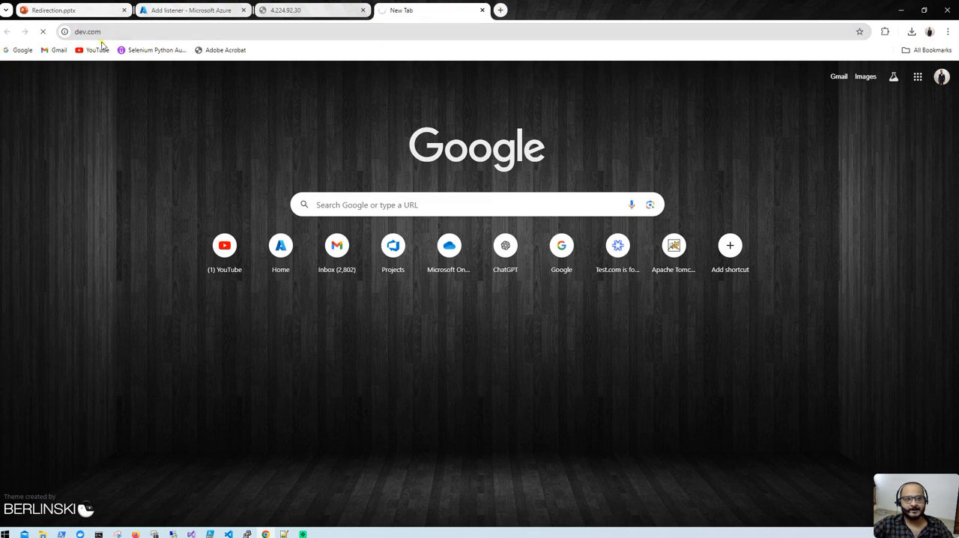
click(171, 13)
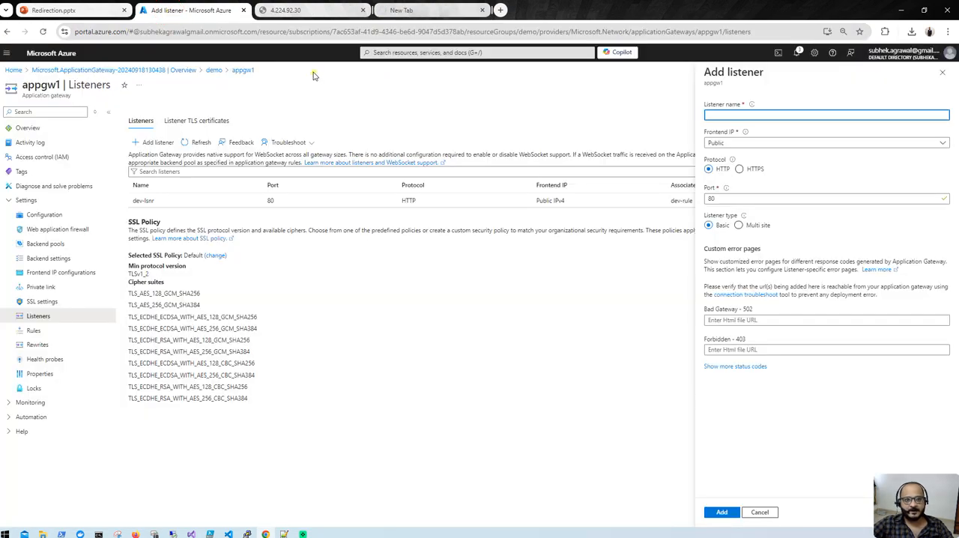
click(307, 14)
click(82, 32)
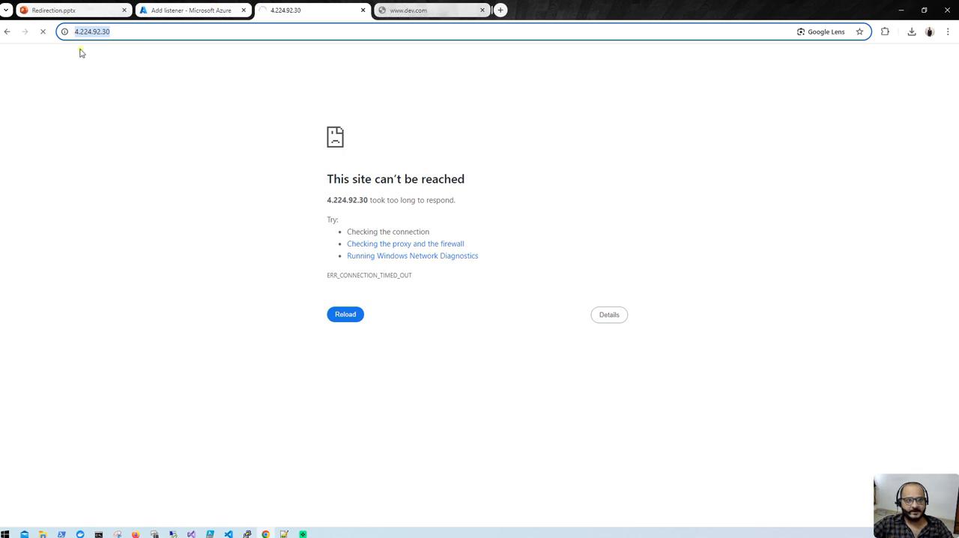
click(285, 534)
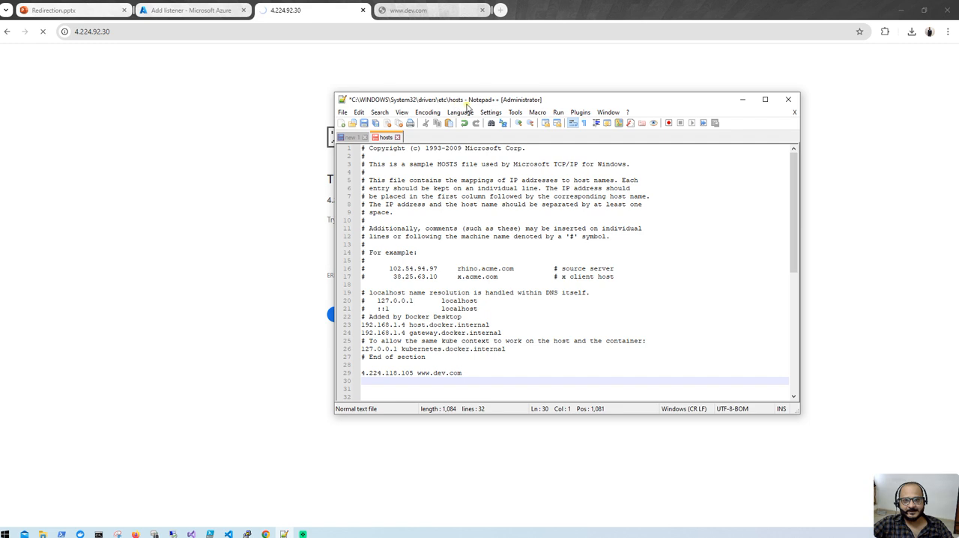
click(412, 372)
drag(414, 373, 361, 372)
key(ctrl+v)
key(BackSpace)
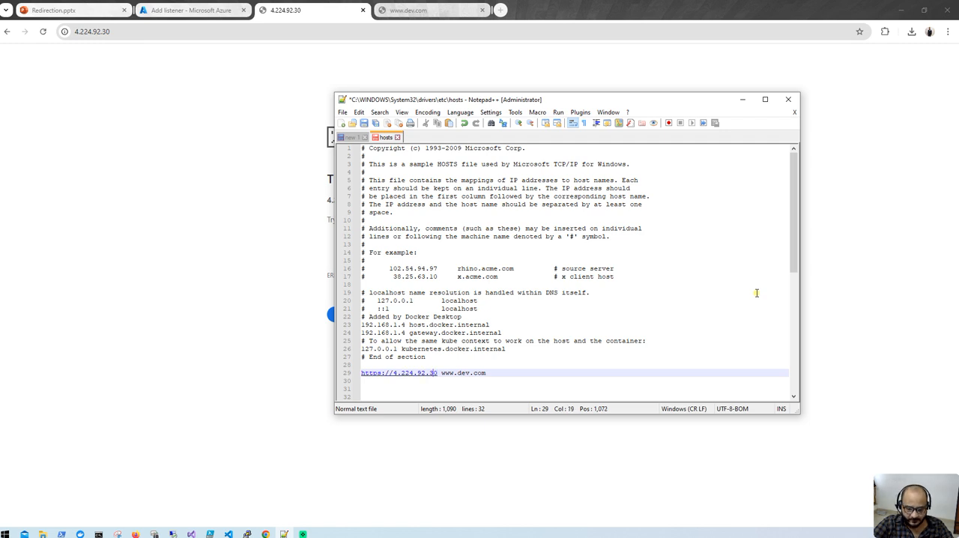
key(Left)
key(Left)
key(BackSpace)
key(BackSpace)
key(BackSpace)
key(BackSpace)
key(BackSpace)
key(BackSpace)
key(BackSpace)
key(BackSpace)
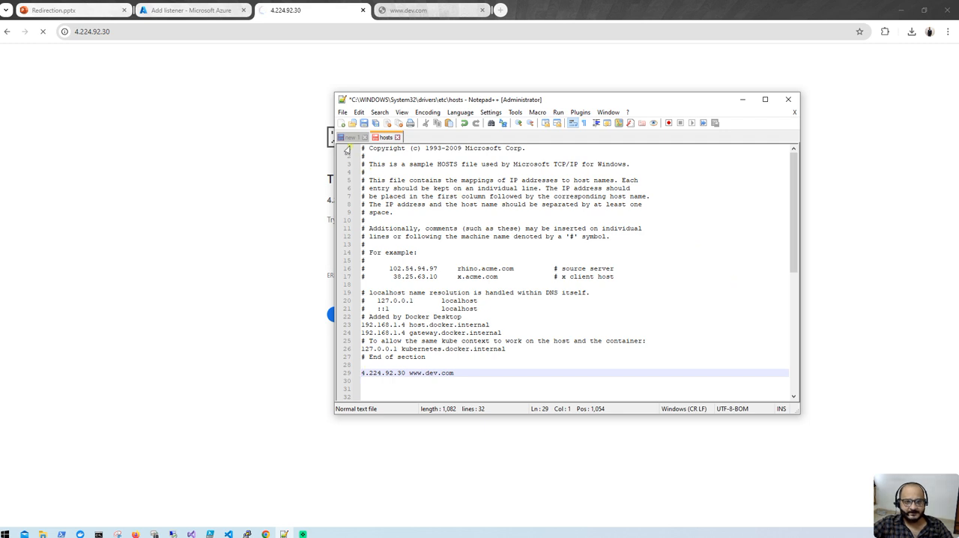
click(364, 123)
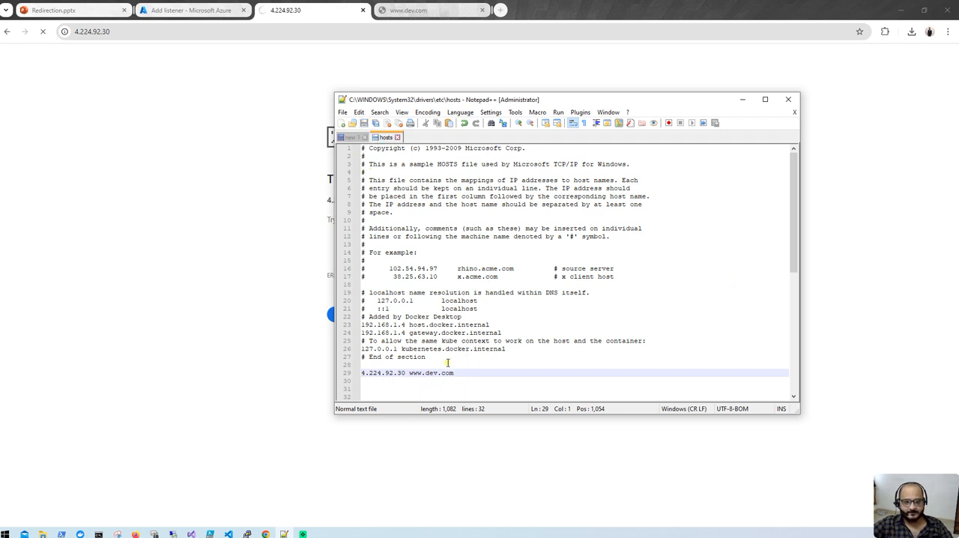
click(743, 99)
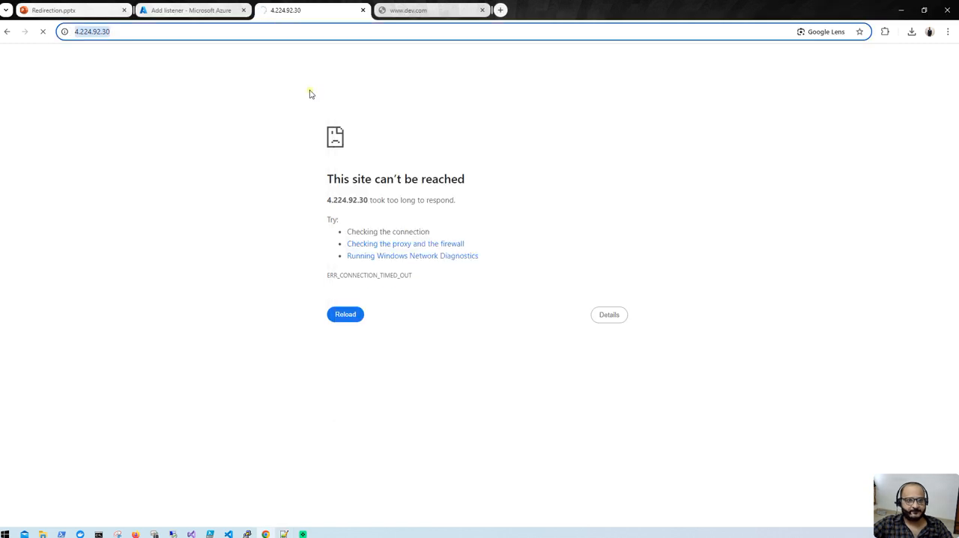
click(465, 6)
click(356, 317)
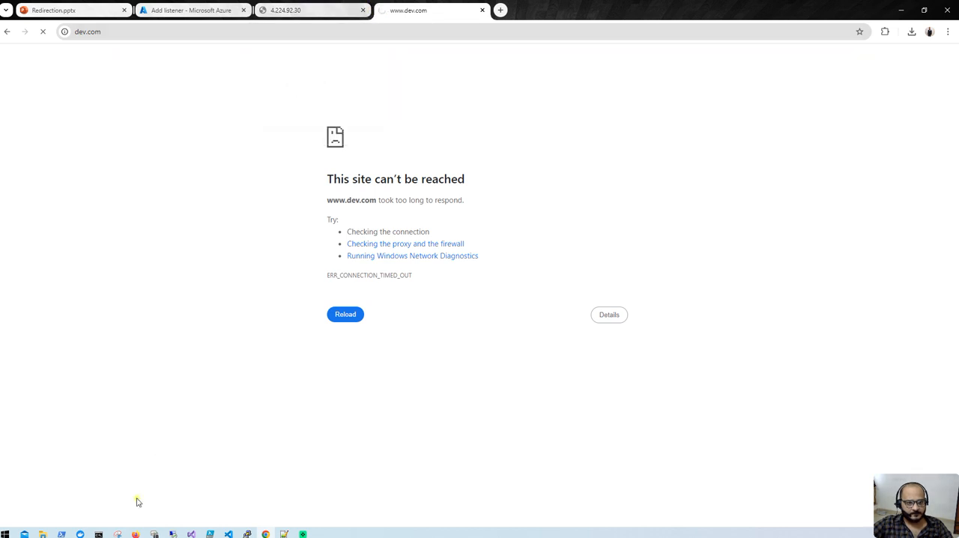
right_click(266, 533)
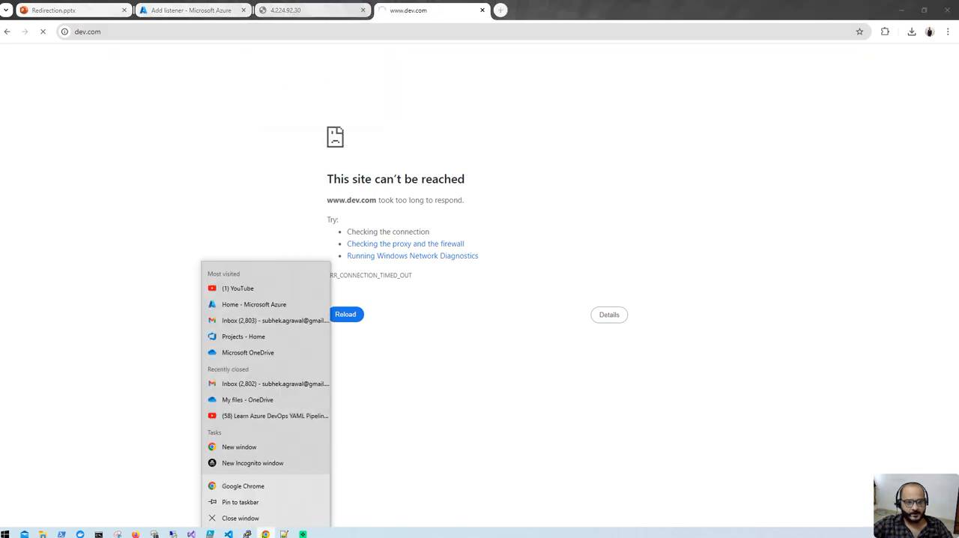
click(268, 461)
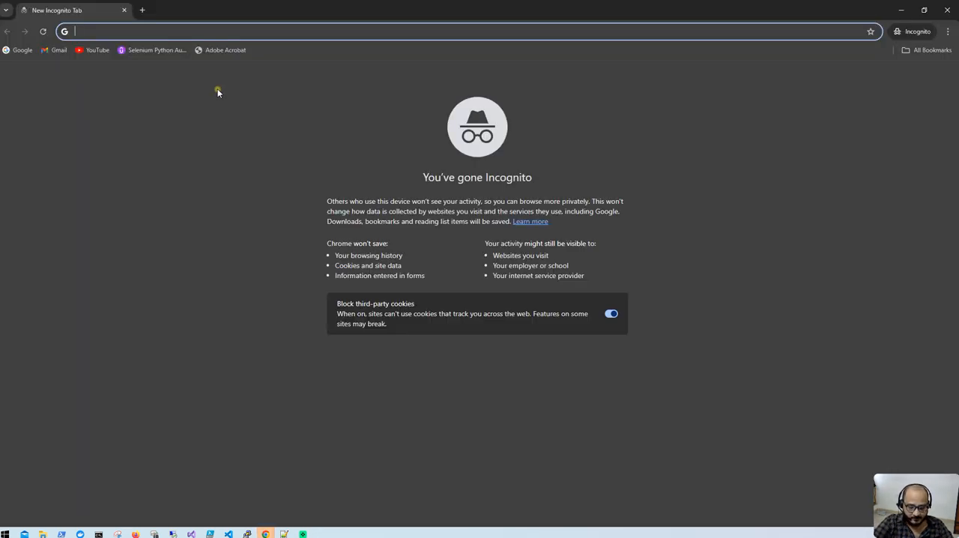
- Browse to dev.com in the Incognito window, continue to the site despite the security warning and minimize the window
click(219, 31)
text(dev.com)
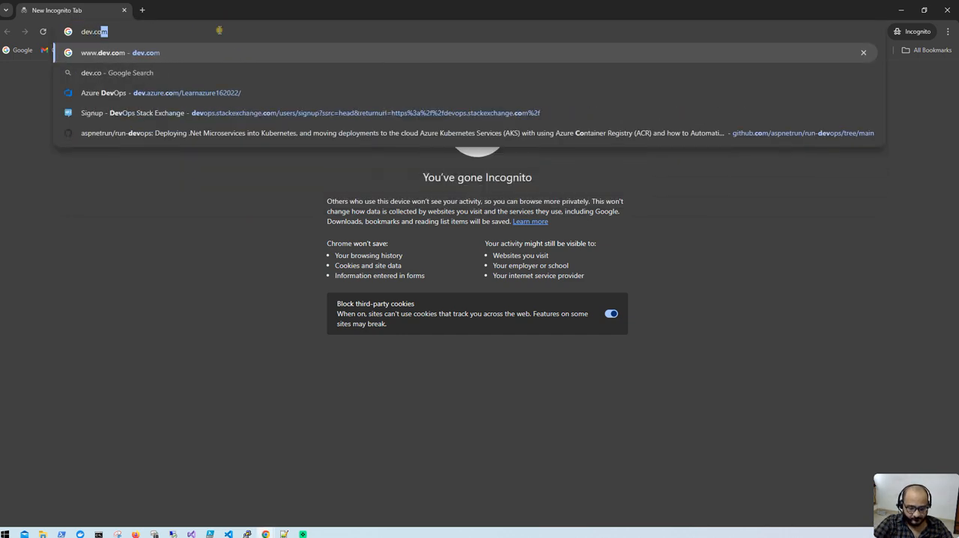
key(Return)
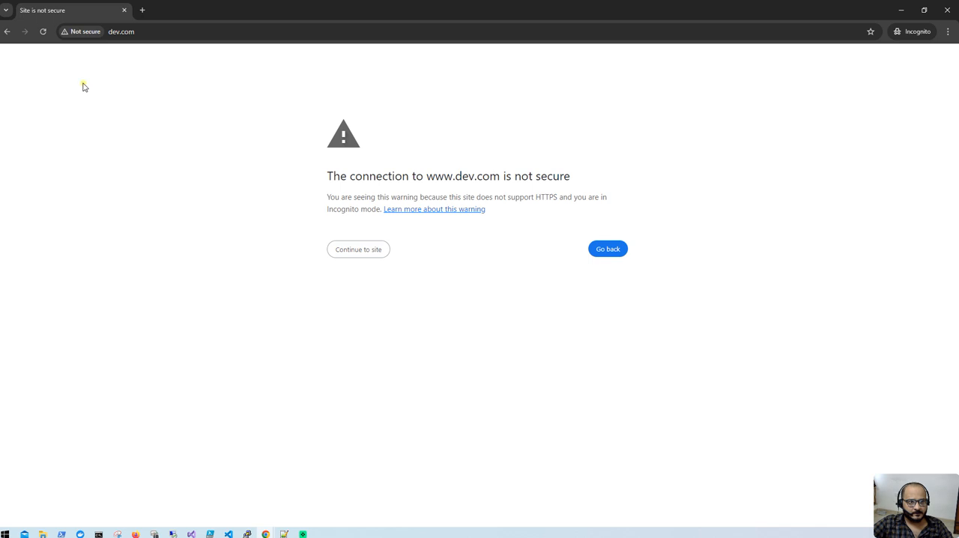
click(371, 249)
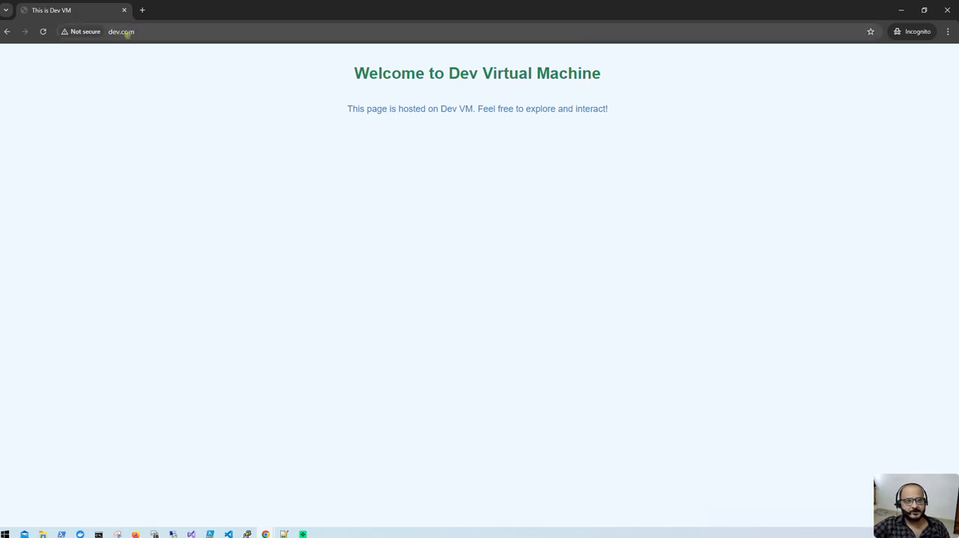
click(153, 33)
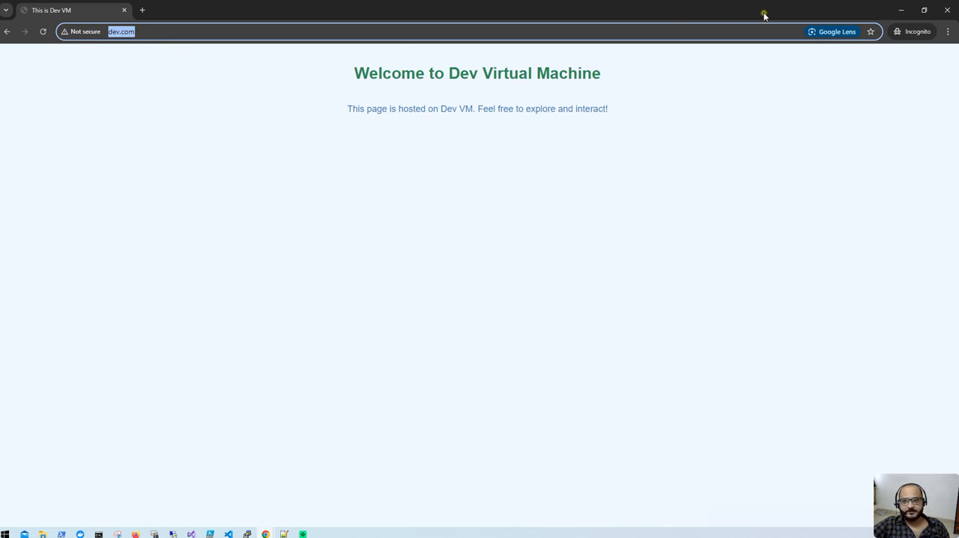
click(899, 14)
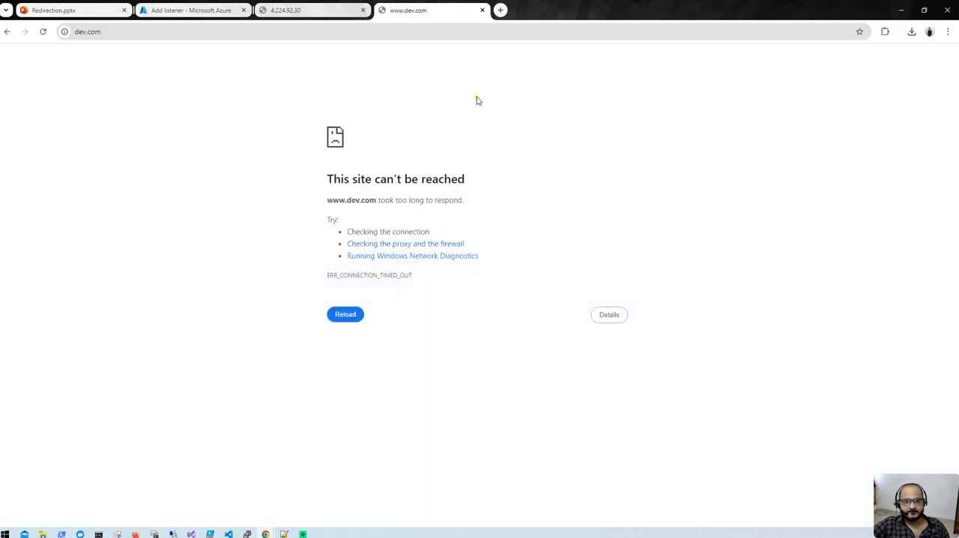
- Name the appgw1 listener https, set its protocol to HTTPS and upload appgwcert.pfx from the Redirection folder on drive D
click(210, 11)
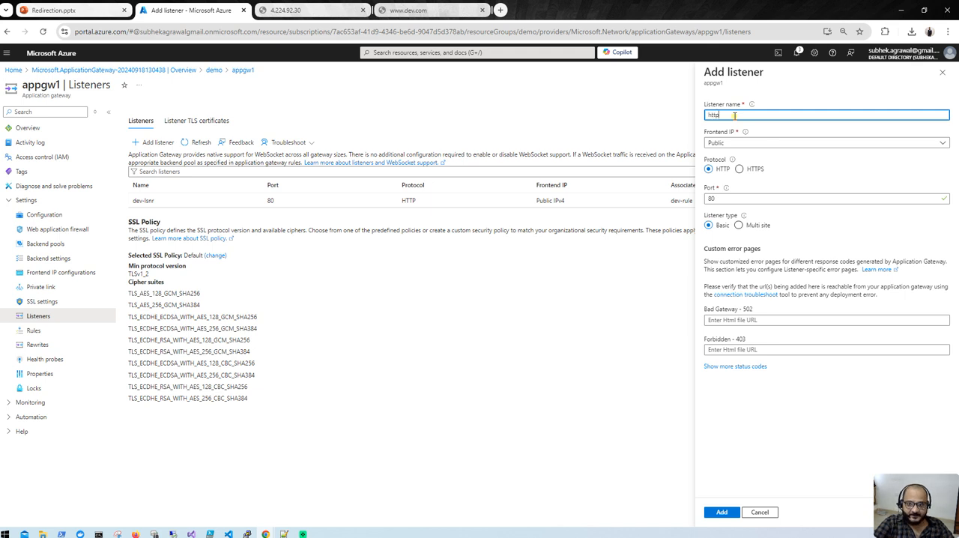
click(740, 169)
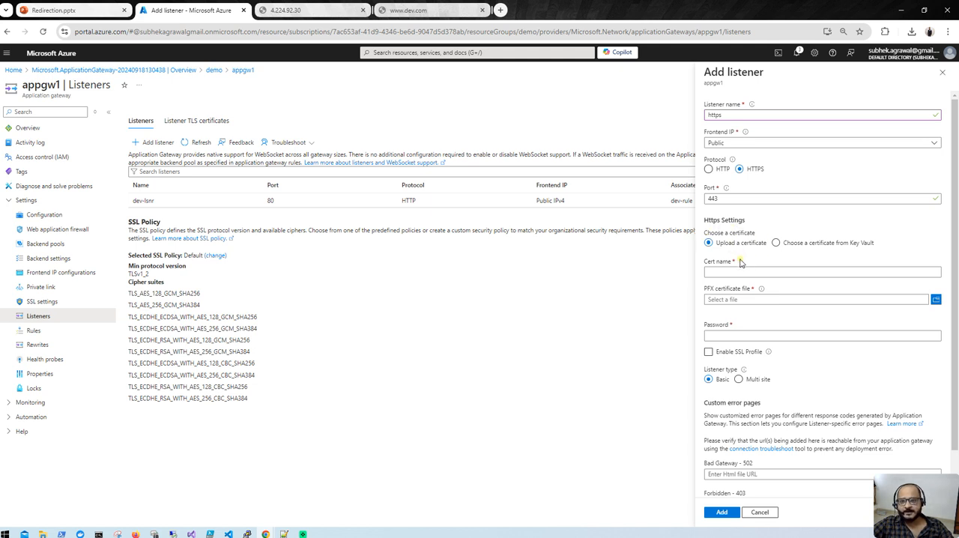
click(936, 302)
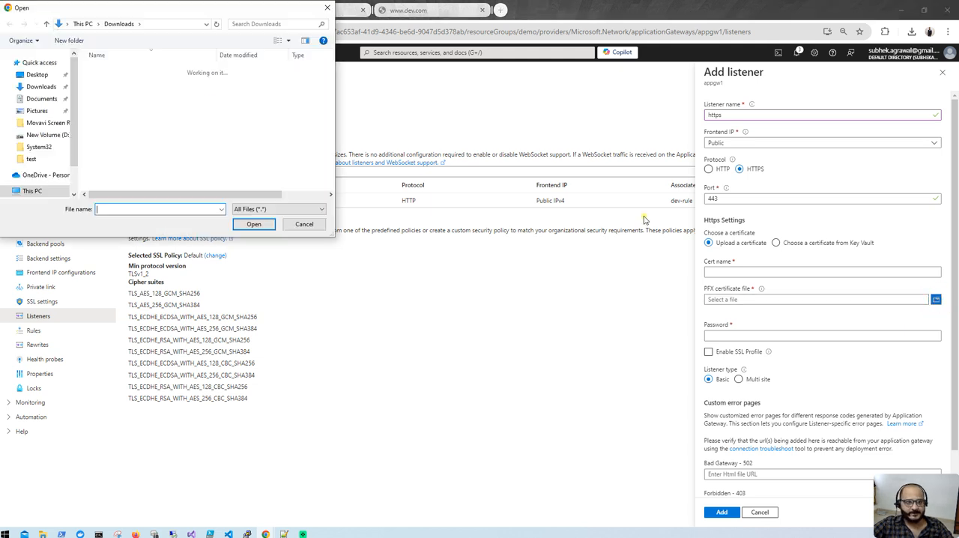
click(47, 182)
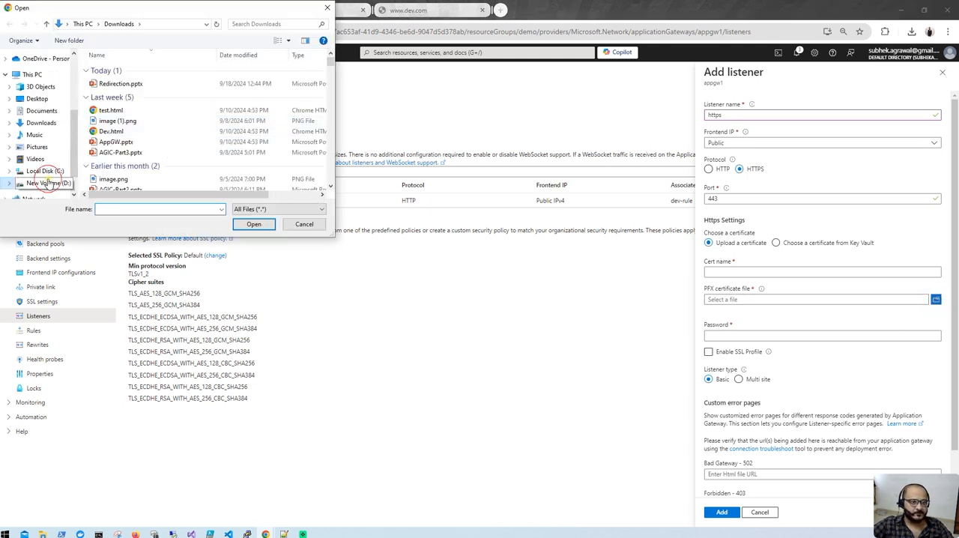
click(114, 164)
double_click(116, 163)
click(122, 74)
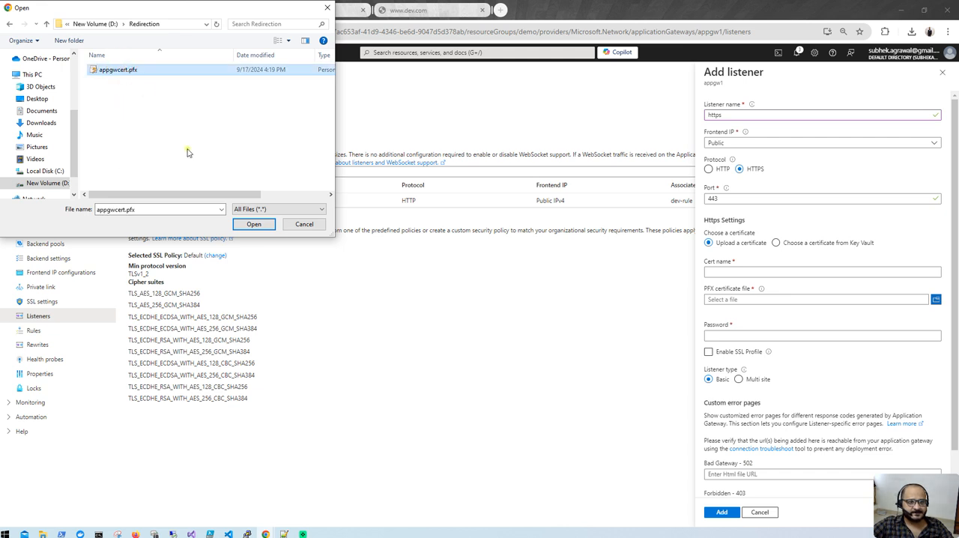
click(252, 224)
- Name the listener's certificate appgwcert and enter the certificate password
click(736, 273)
click(734, 272)
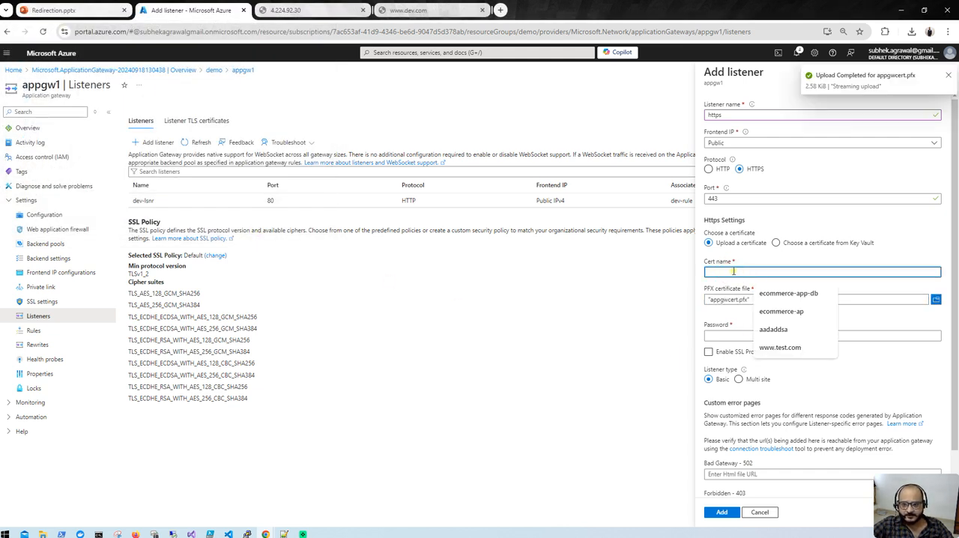
text(appgwcert)
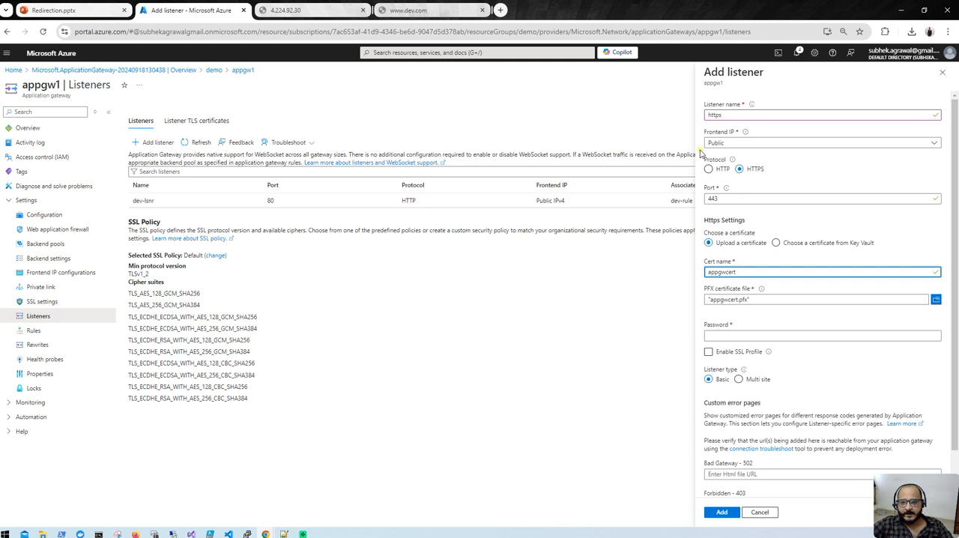
click(752, 338)
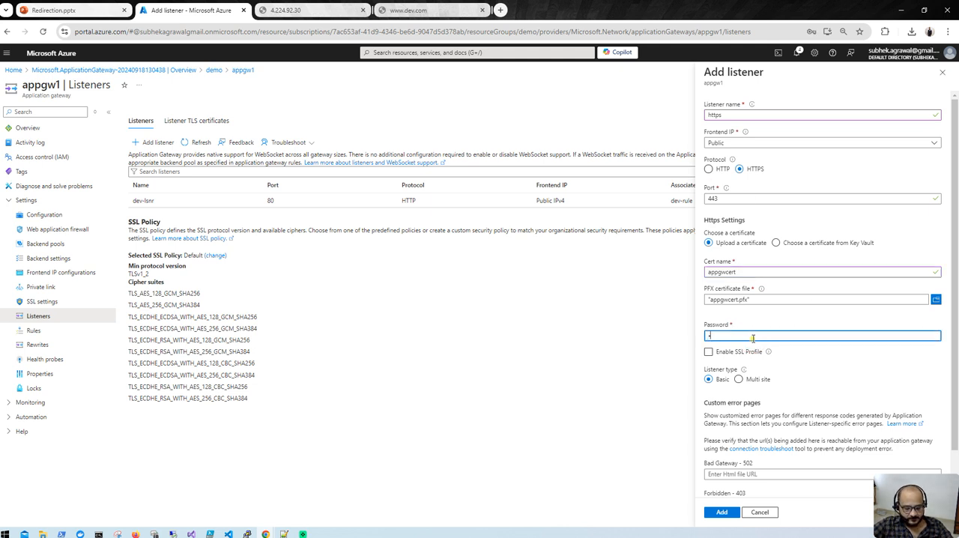
scroll(754, 342, down, 1)
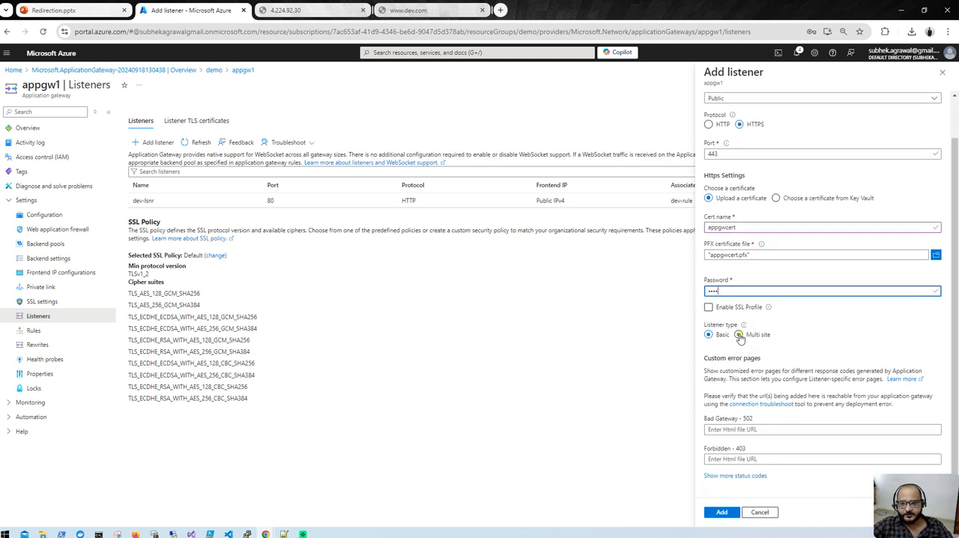
click(739, 334)
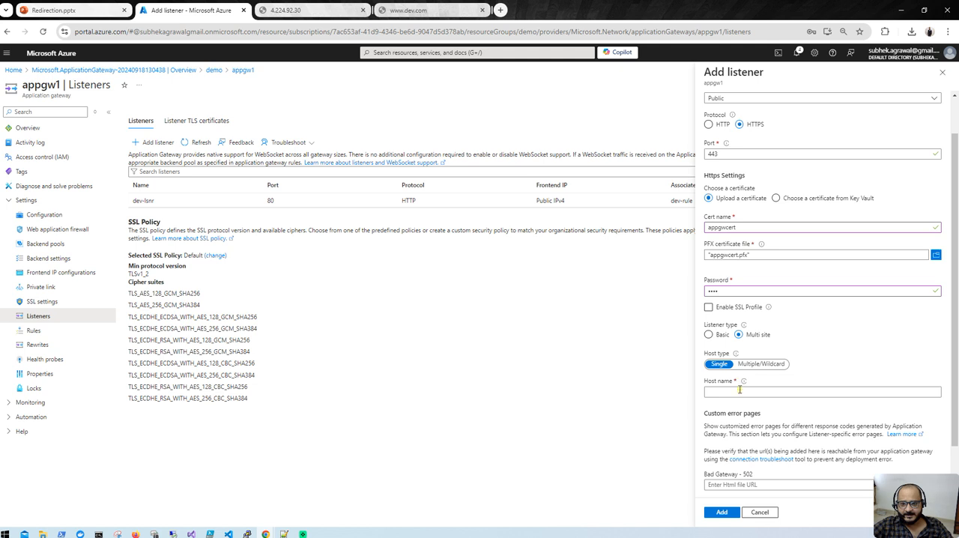
click(738, 392)
text(www.dev.com)
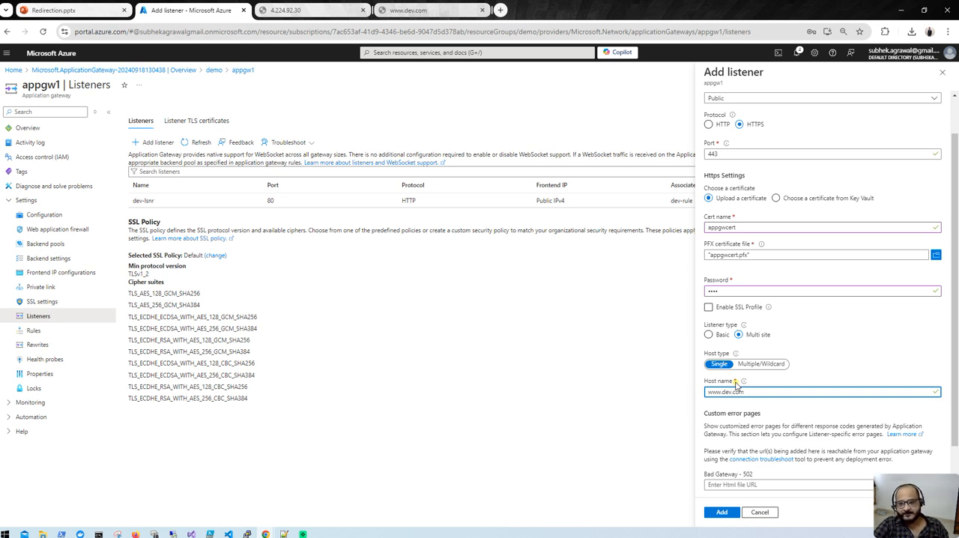
scroll(760, 400, down, 1)
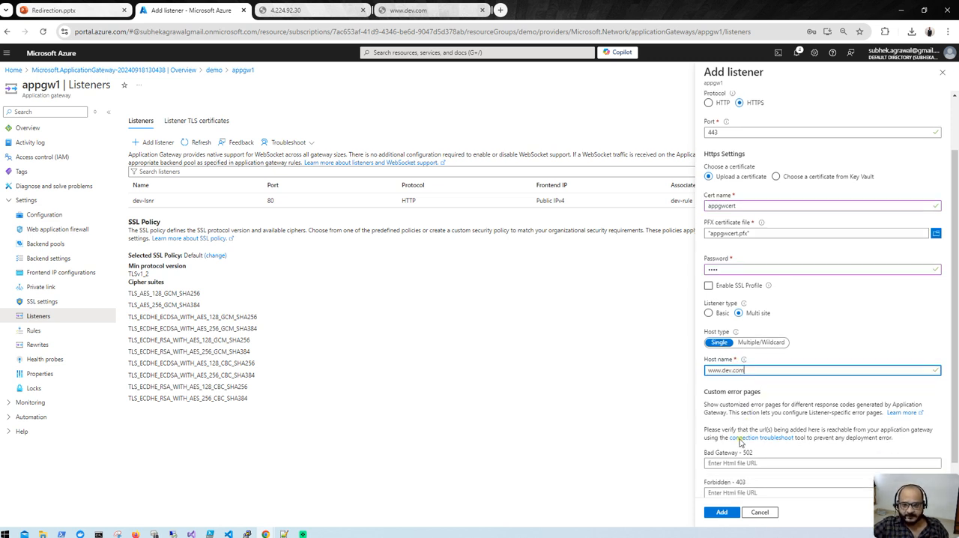
click(706, 515)
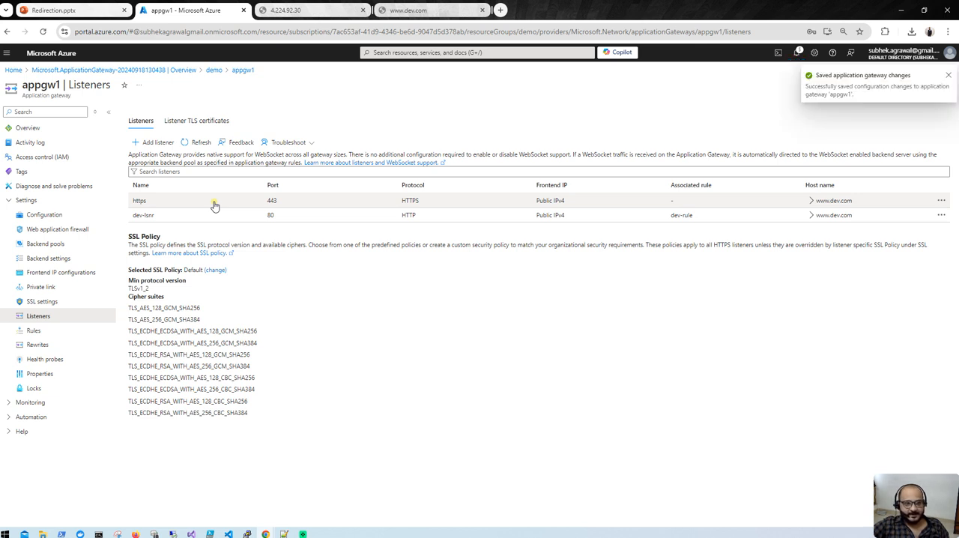
- Switch dev-rule to the https listener, save the rule and check the portal notifications
click(37, 331)
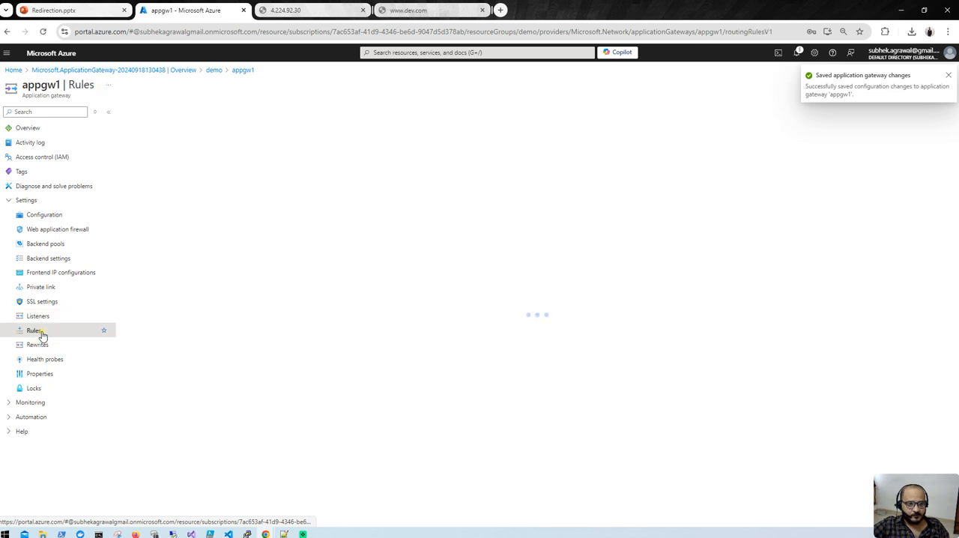
click(214, 161)
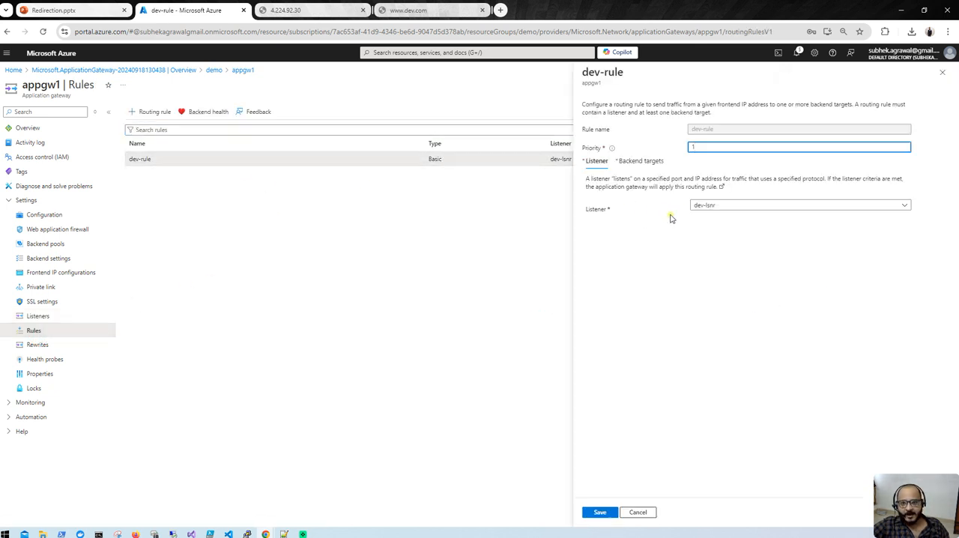
click(748, 206)
click(729, 219)
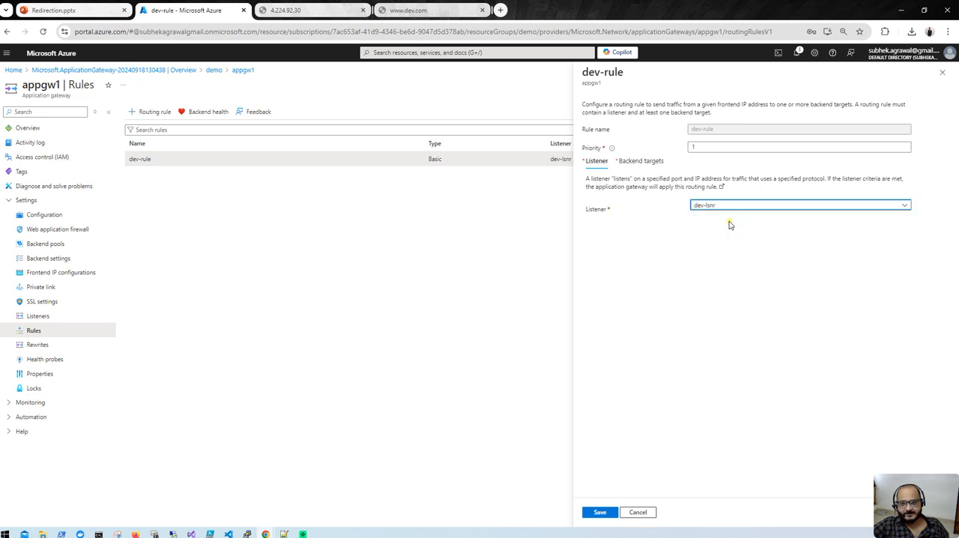
click(641, 161)
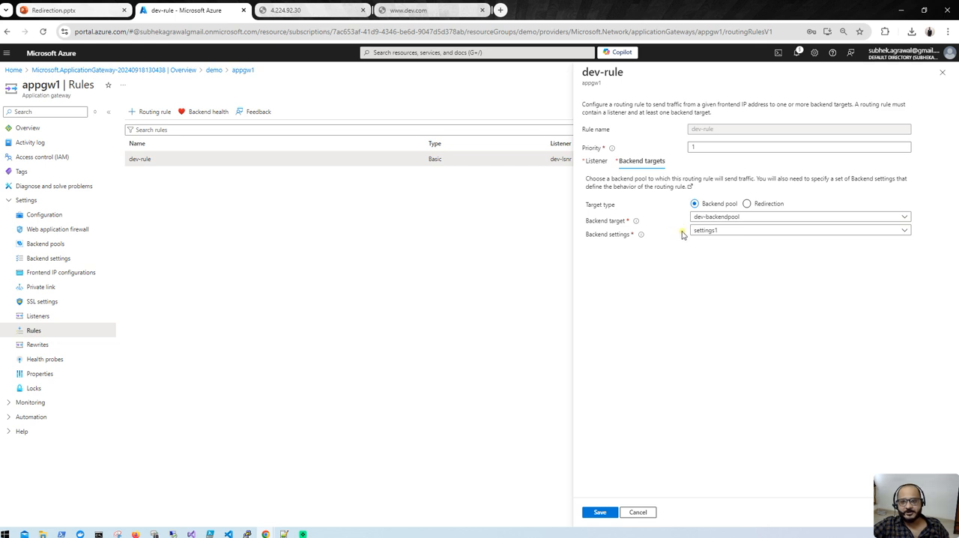
click(593, 163)
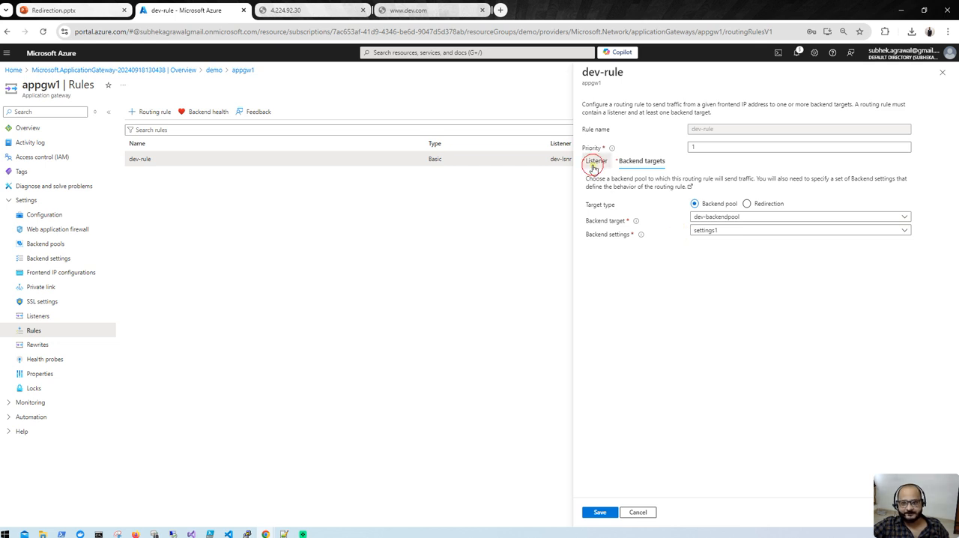
click(600, 512)
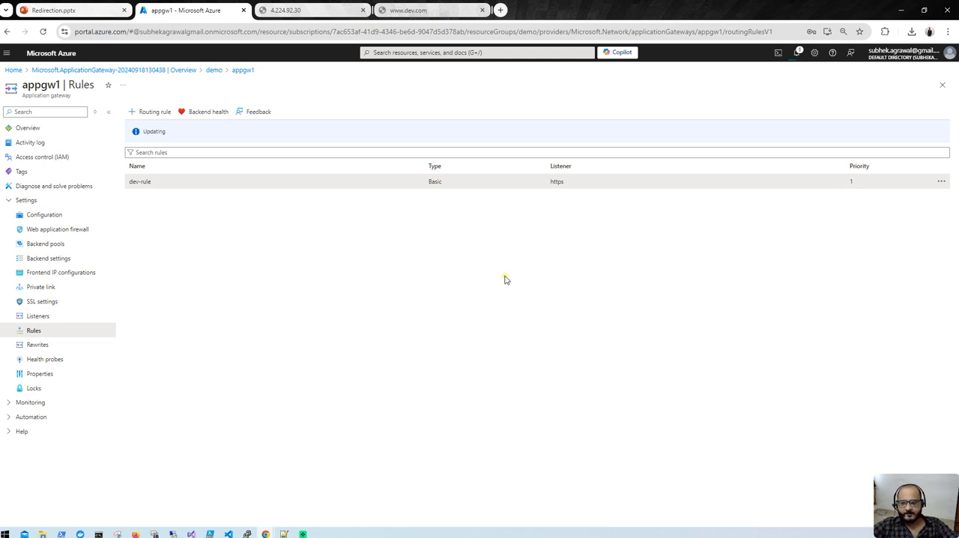
click(798, 60)
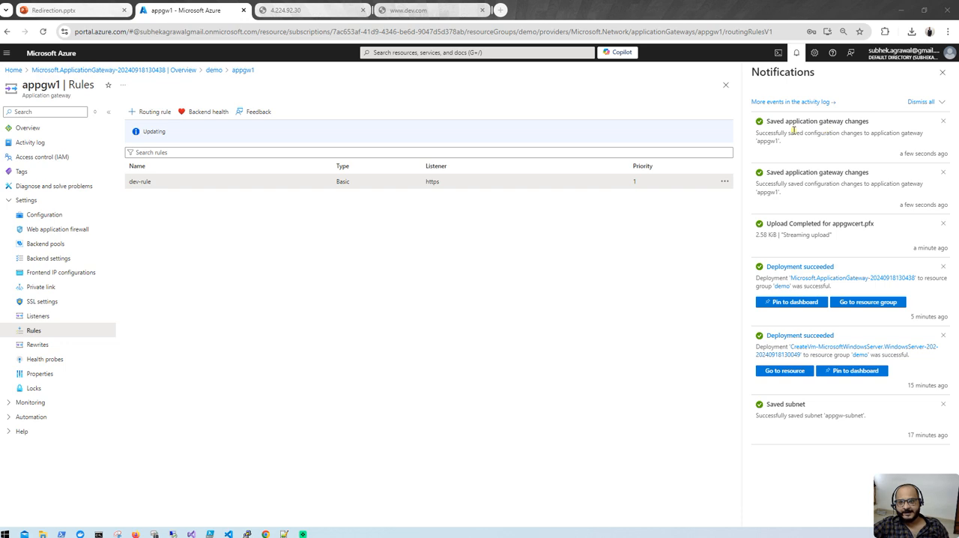
- Return to the Incognito window, reload the dev.com page and open dev.com in a new Incognito tab
mouse_move(265, 531)
click(315, 498)
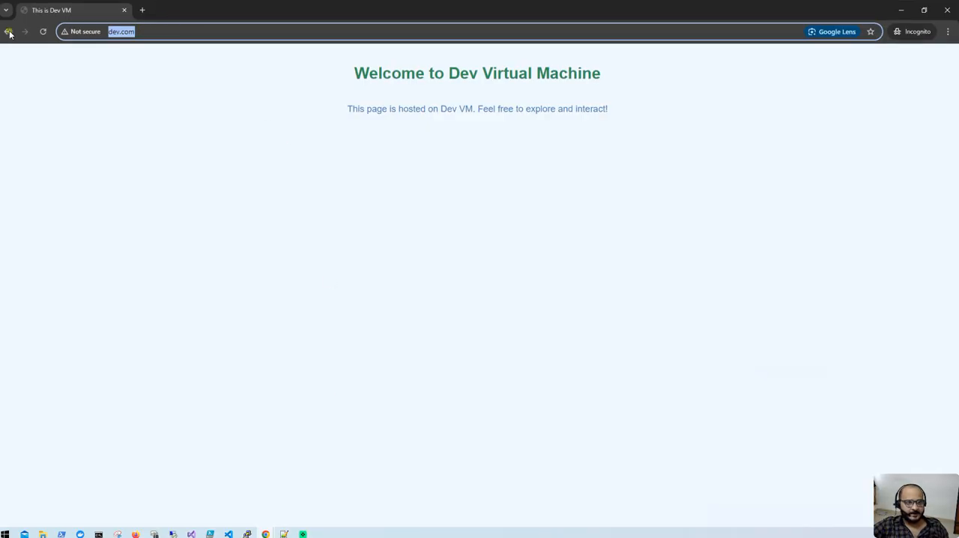
click(43, 31)
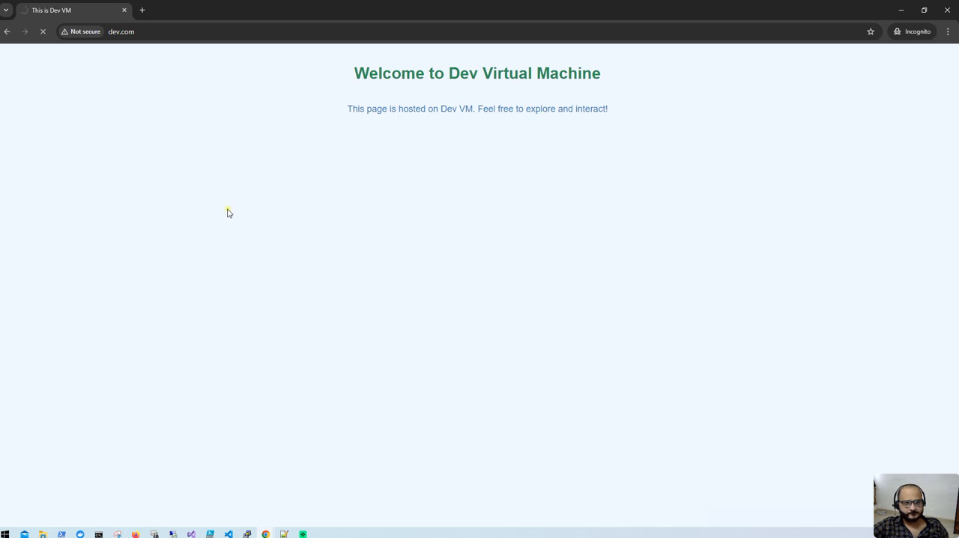
click(140, 15)
text(de)
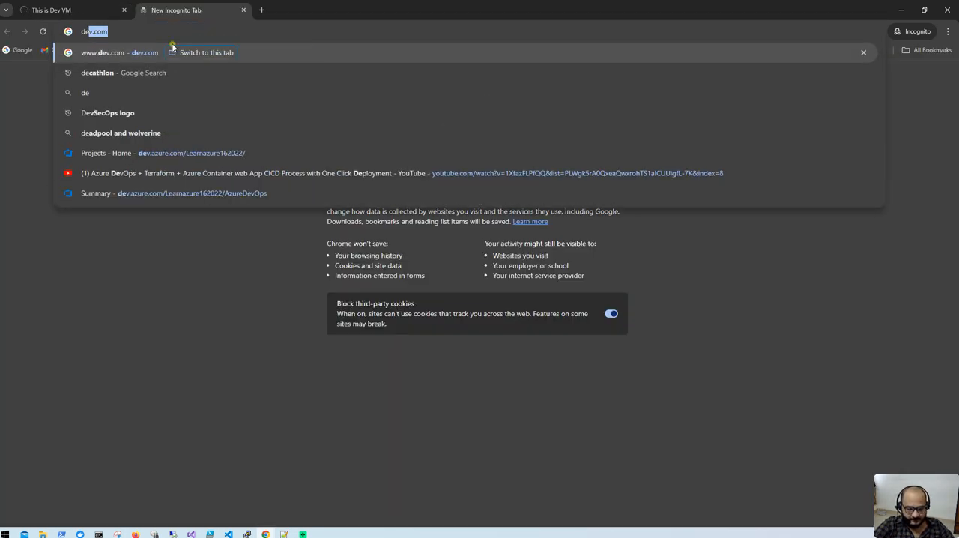
text(v.com)
key(Return)
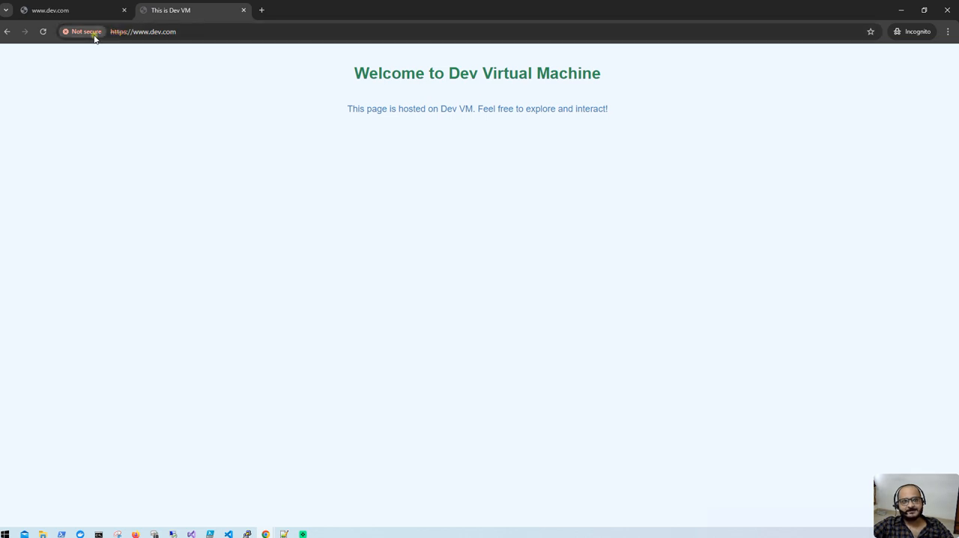
click(87, 32)
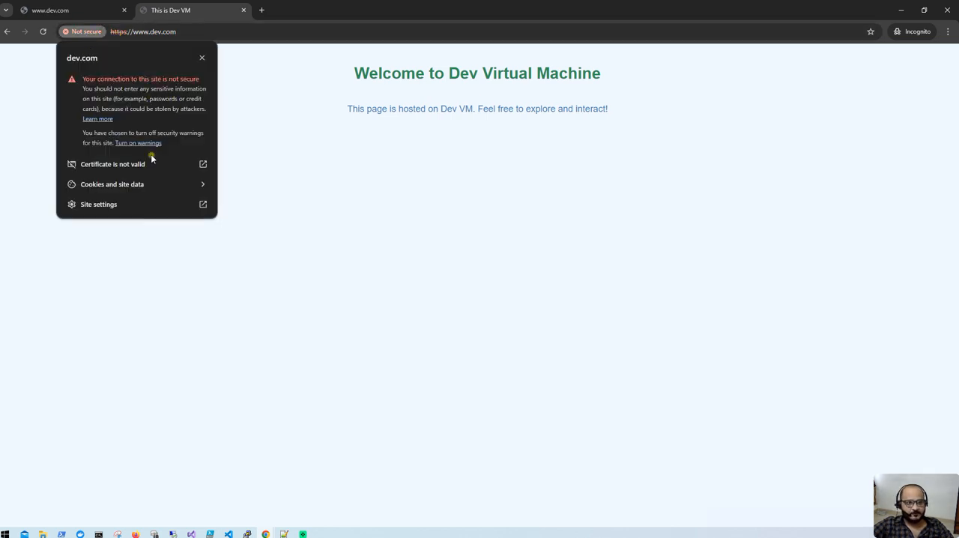
click(208, 165)
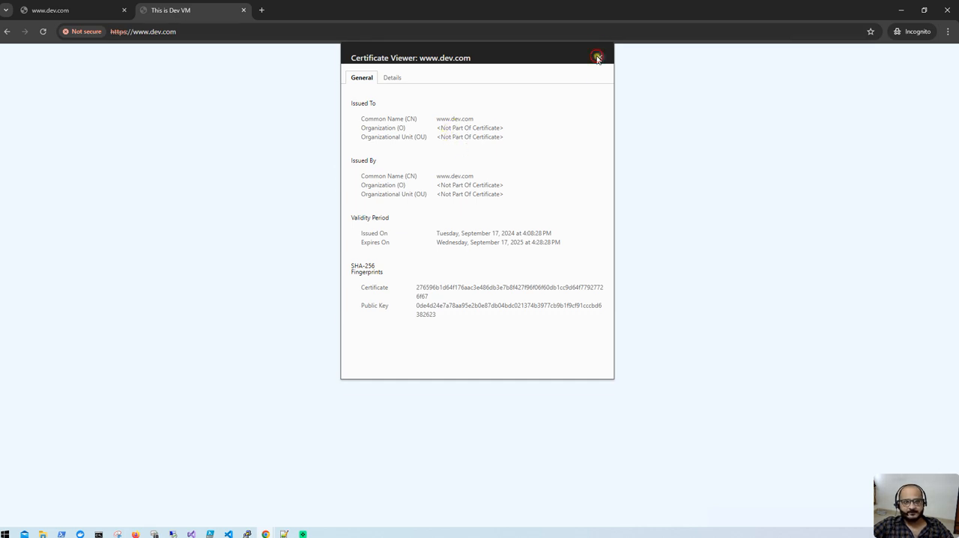
click(600, 58)
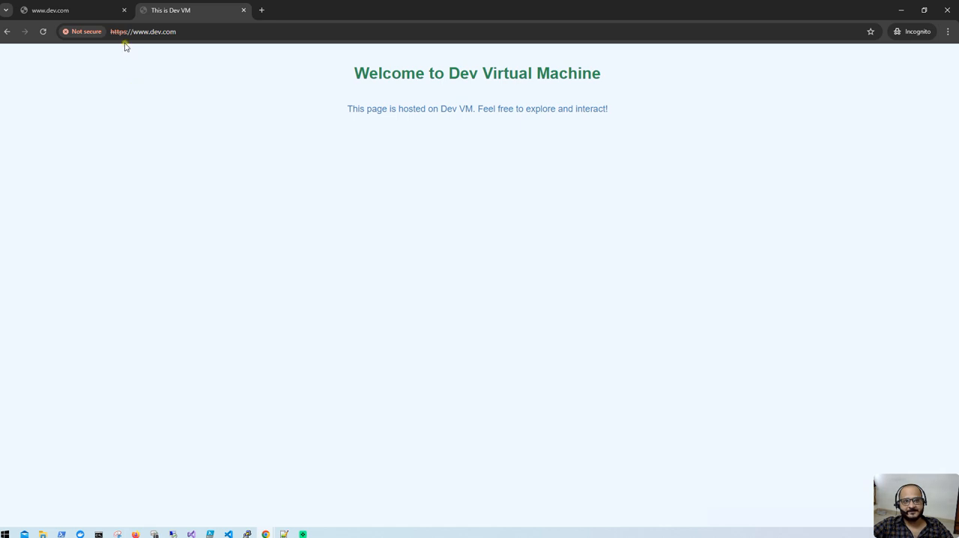
- Close the timed-out dev.com tab in the Incognito window and return to the Azure portal window
click(94, 14)
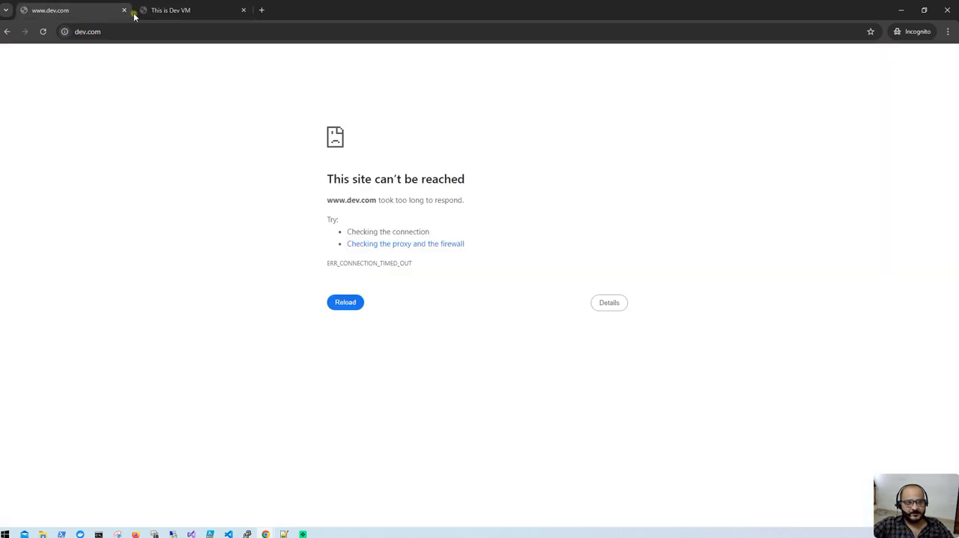
click(124, 11)
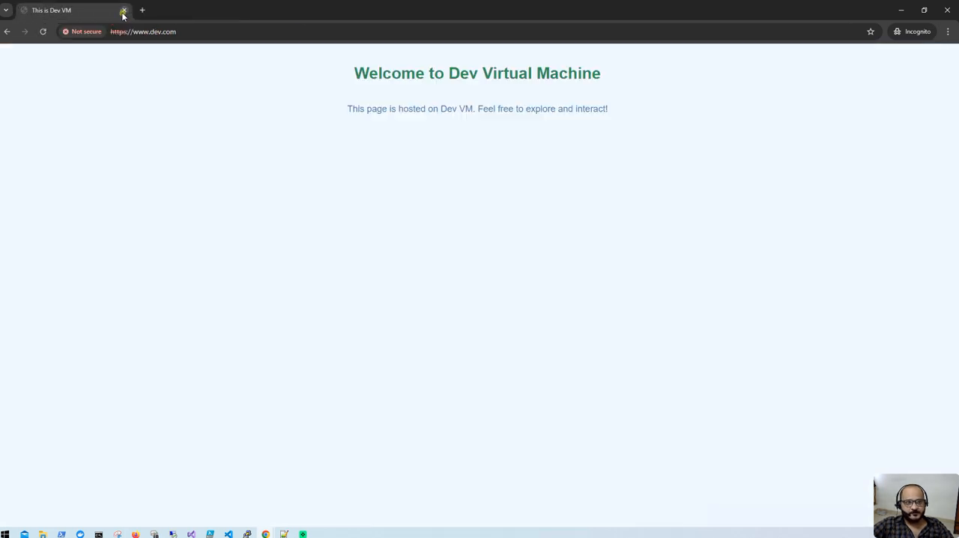
click(903, 13)
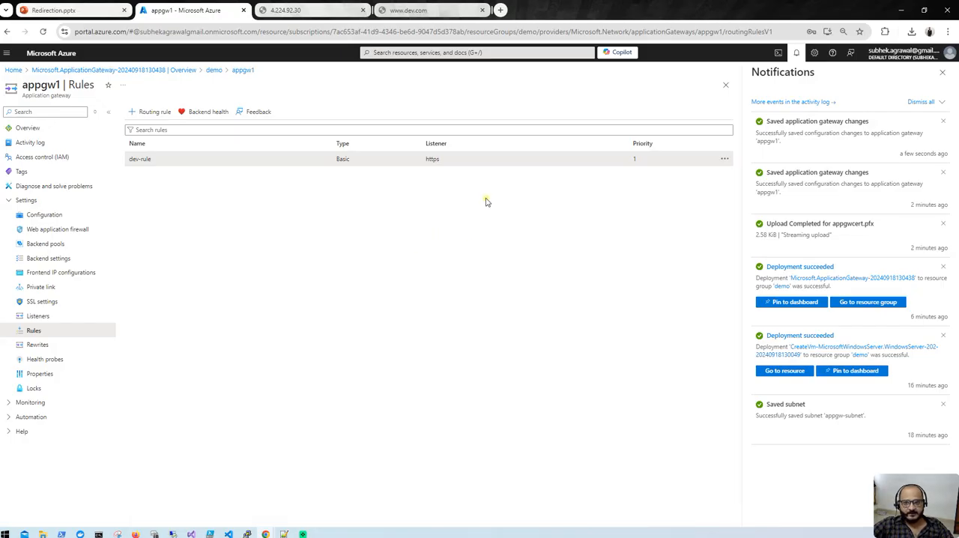
click(941, 73)
click(187, 160)
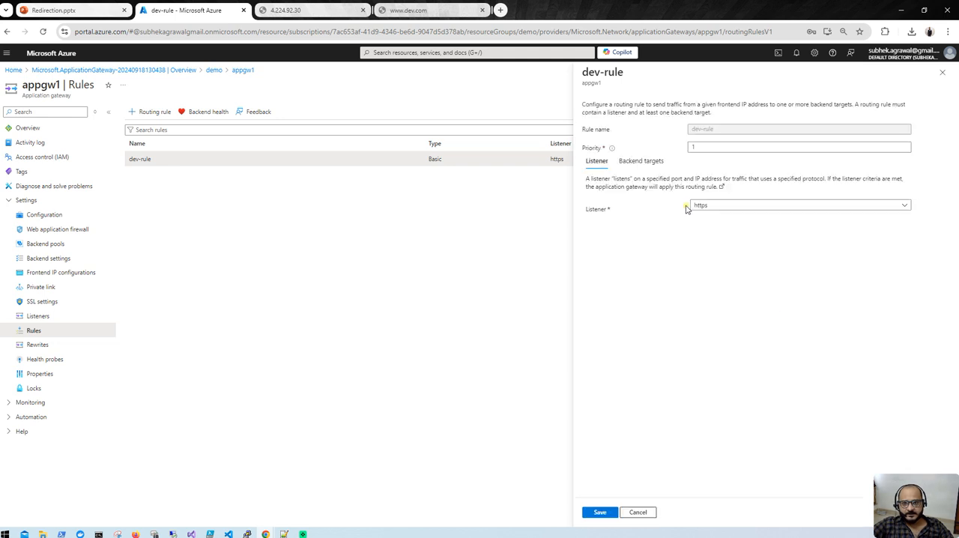
click(641, 160)
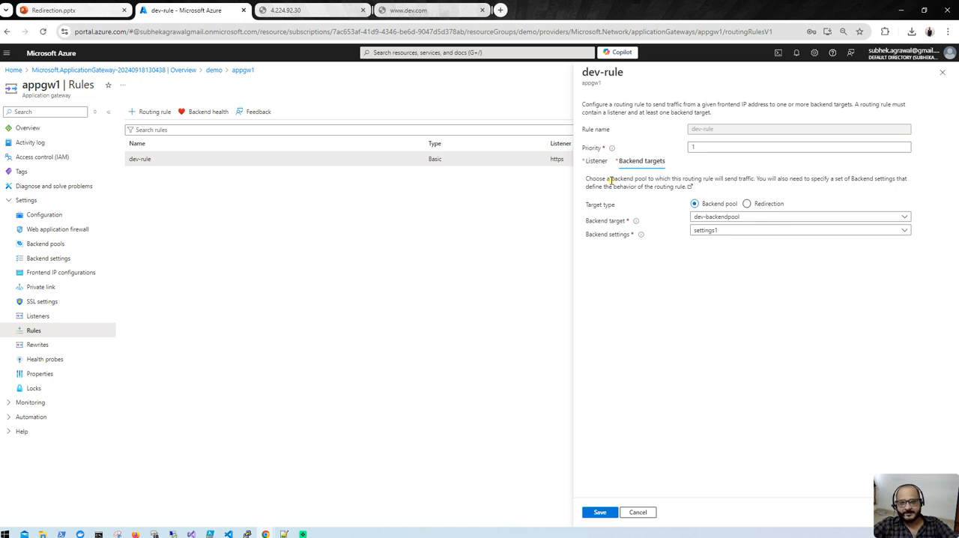
click(747, 204)
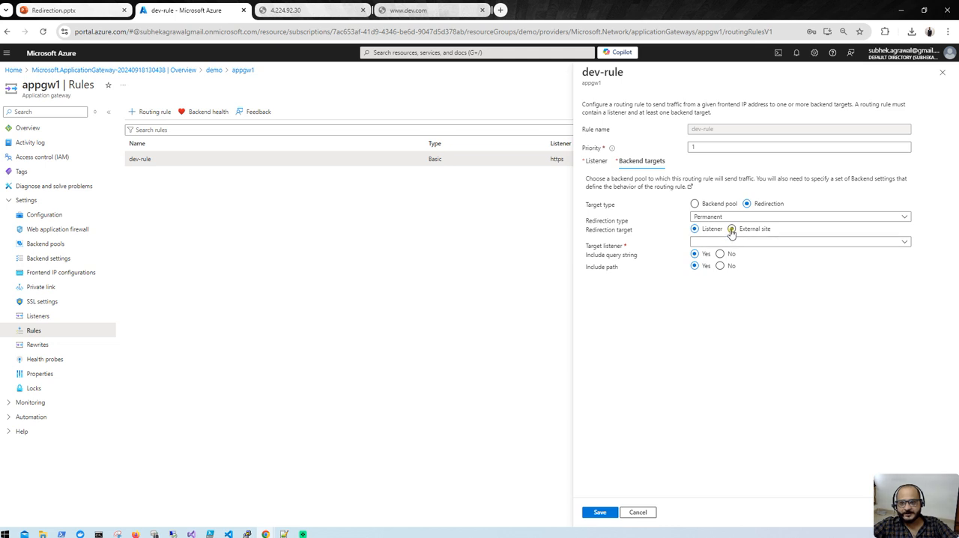
click(731, 229)
click(732, 242)
text(ht)
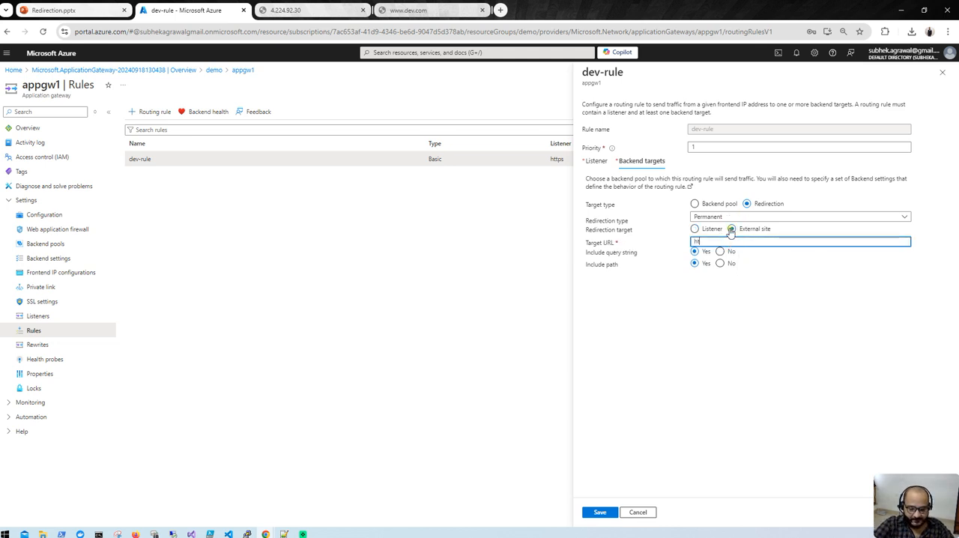
text(tps://google.com)
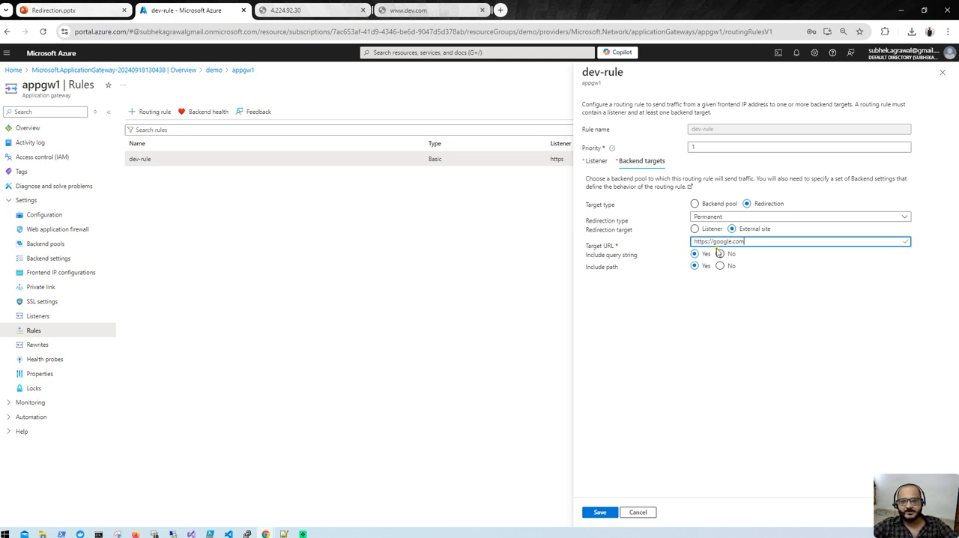
click(599, 513)
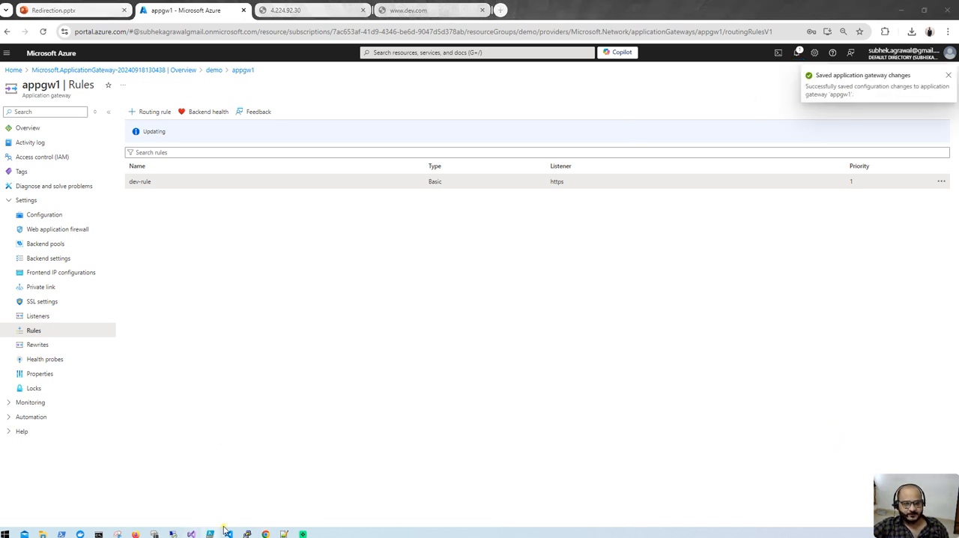
mouse_move(265, 533)
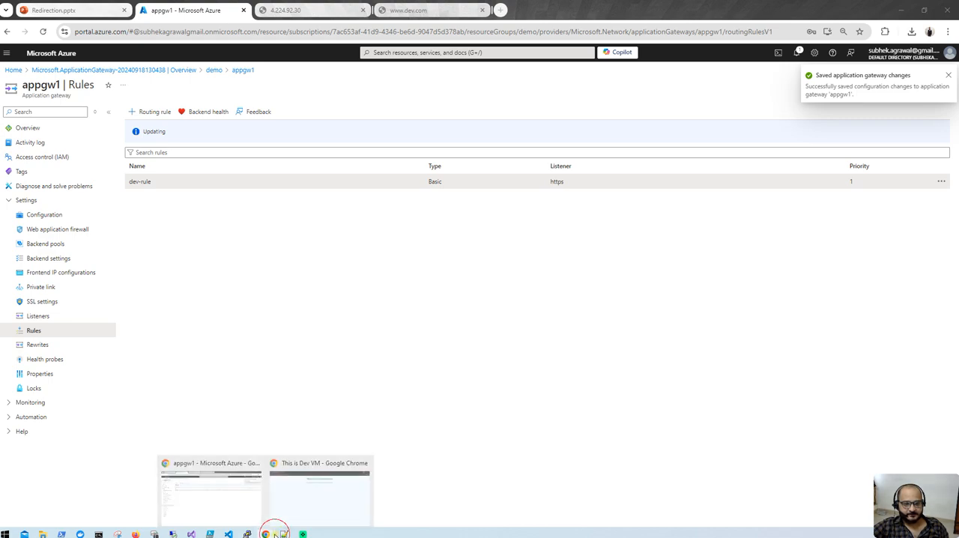
click(312, 484)
click(43, 32)
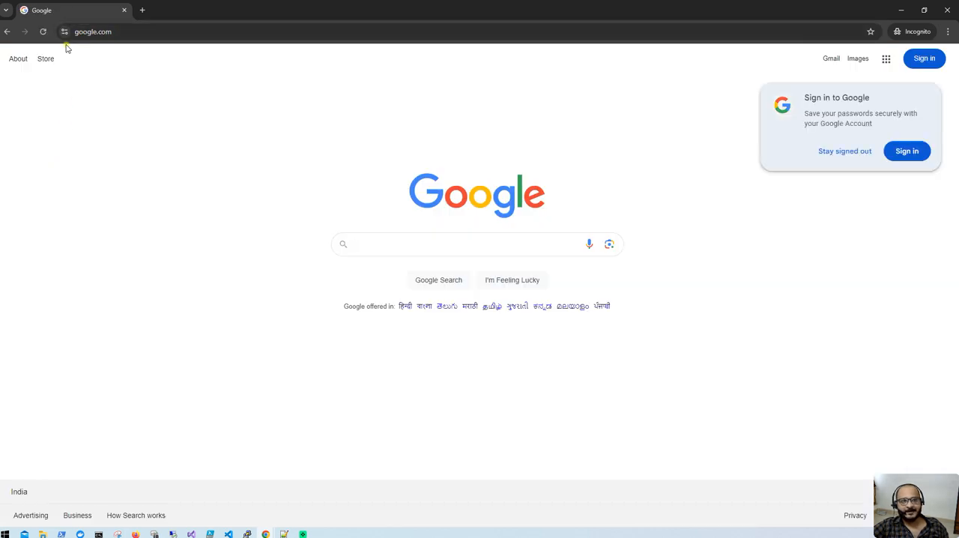
- Replace the current tab with a new Incognito tab and open dev.com in it
click(143, 9)
click(123, 10)
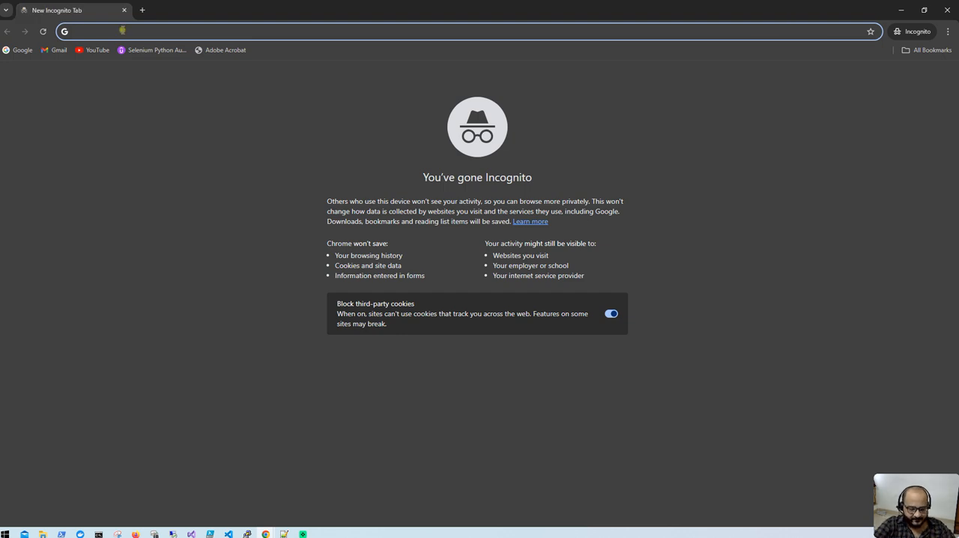
text(dev.com)
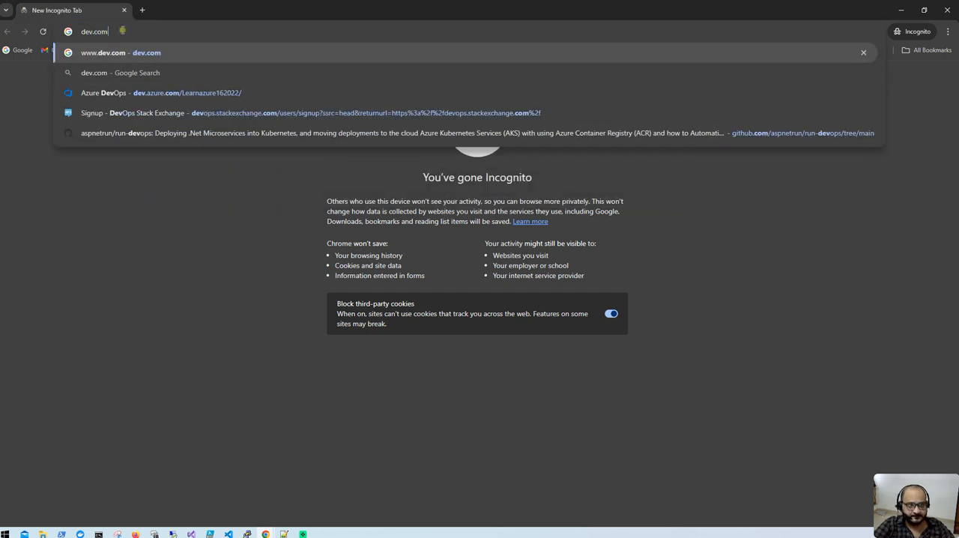
key(Return)
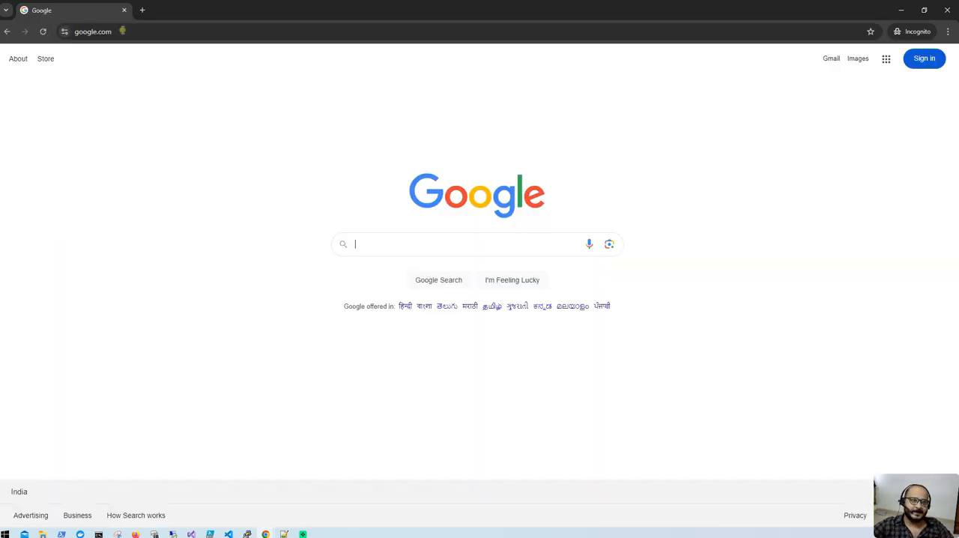